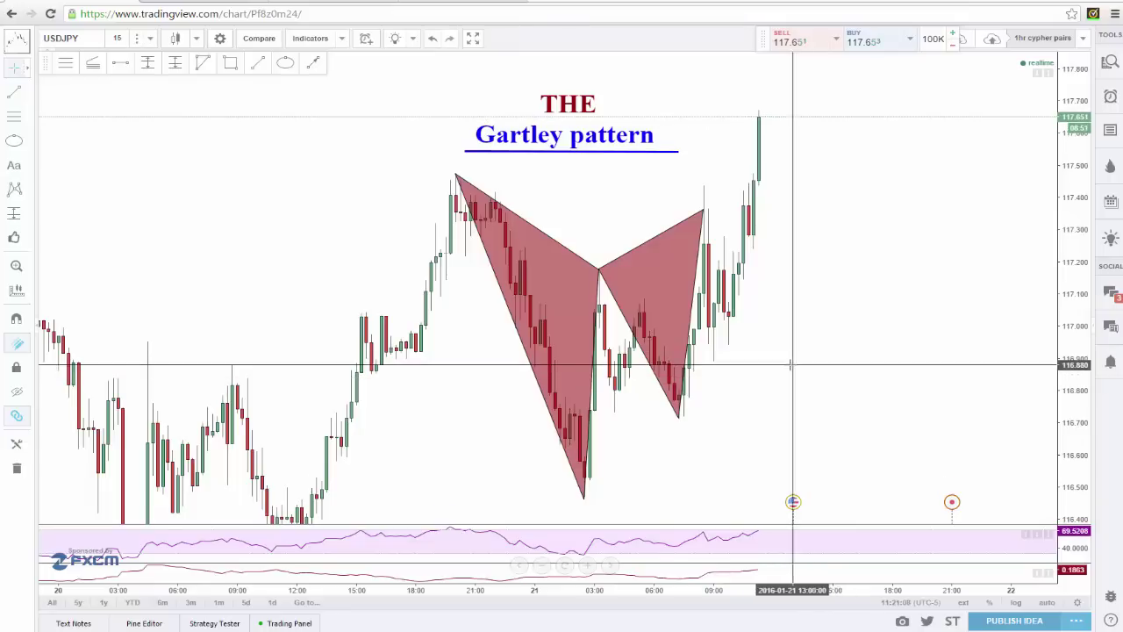
# - Draw a Fibonacci retracement from the Gartley pattern's lowest point up to the level of its final peak
pyautogui.click(68, 64)
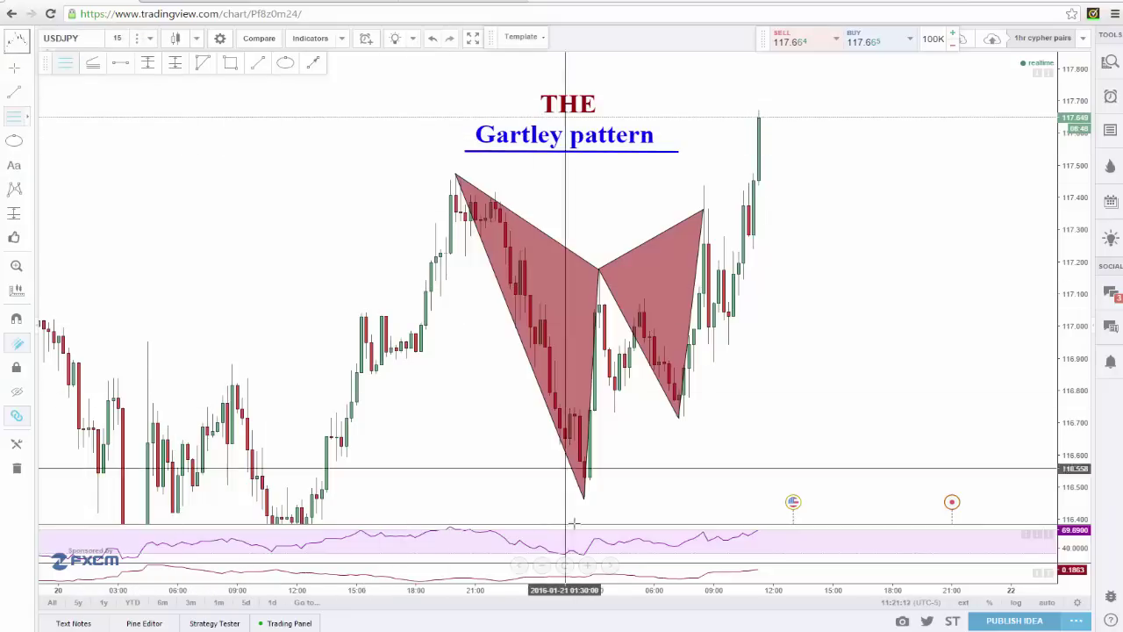
pyautogui.click(562, 497)
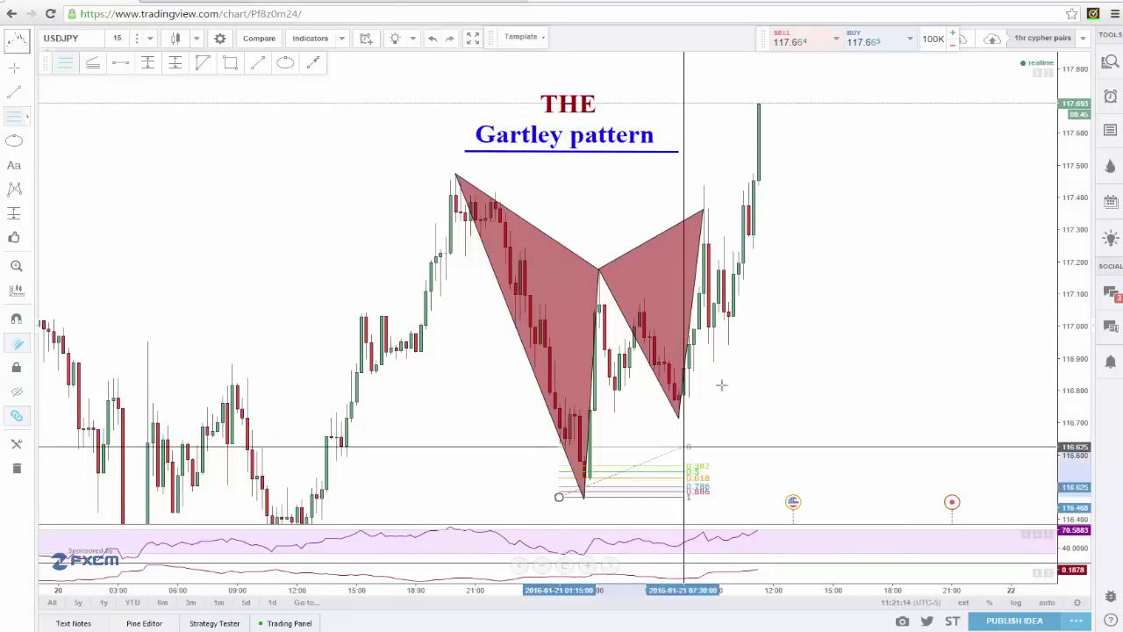
pyautogui.click(942, 209)
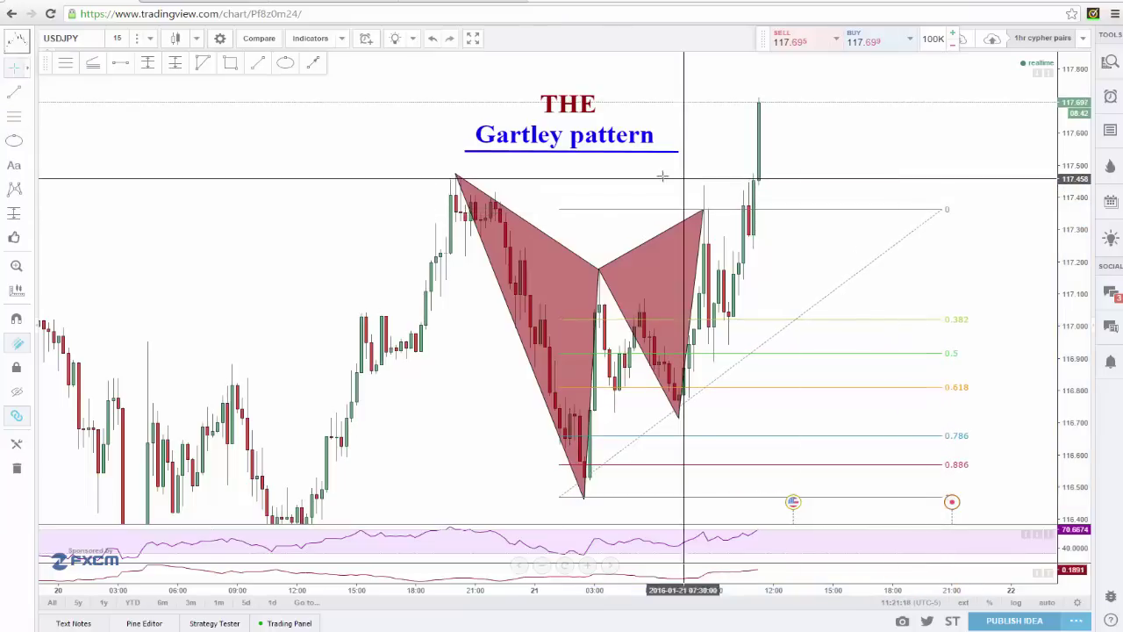
# - Mark the Gartley pattern's final peak with a small ellipse around it
pyautogui.click(285, 63)
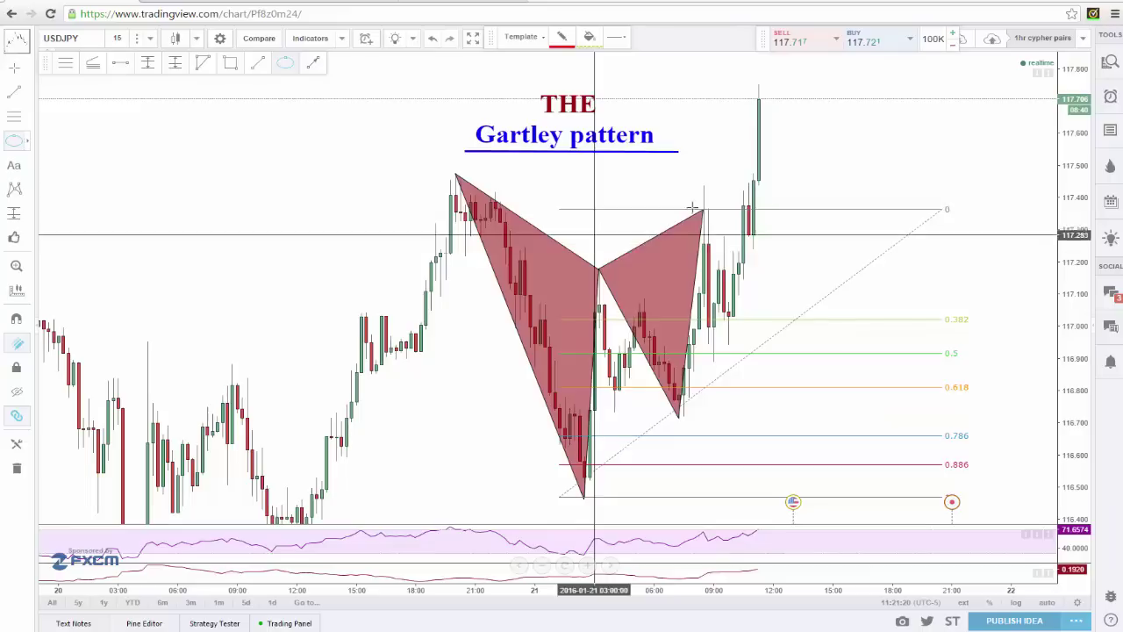
pyautogui.click(719, 202)
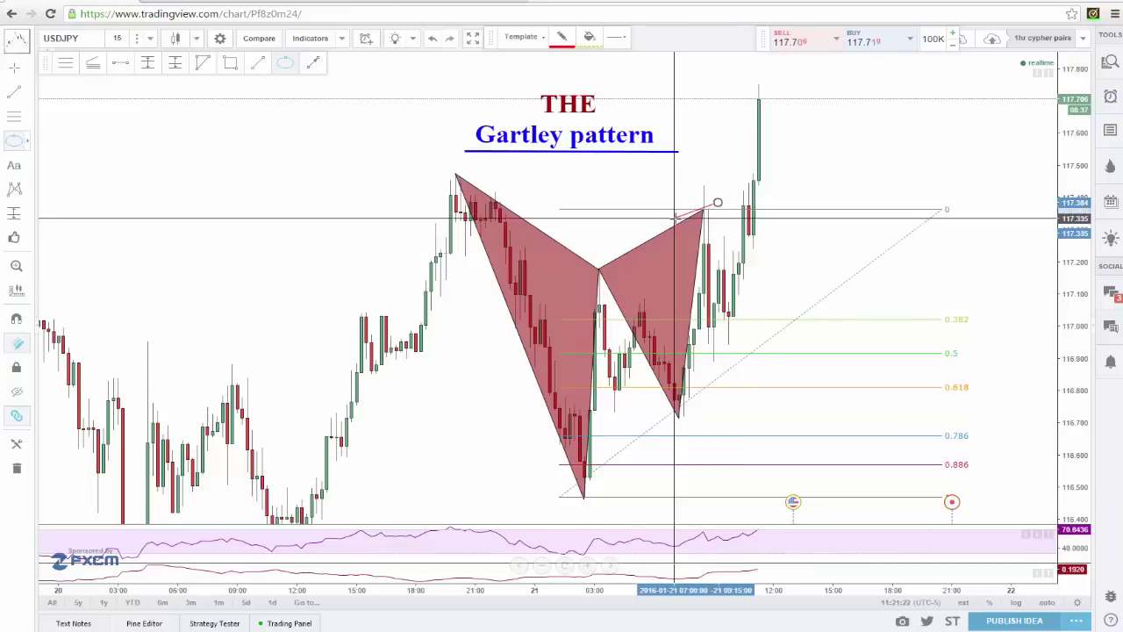
pyautogui.click(686, 216)
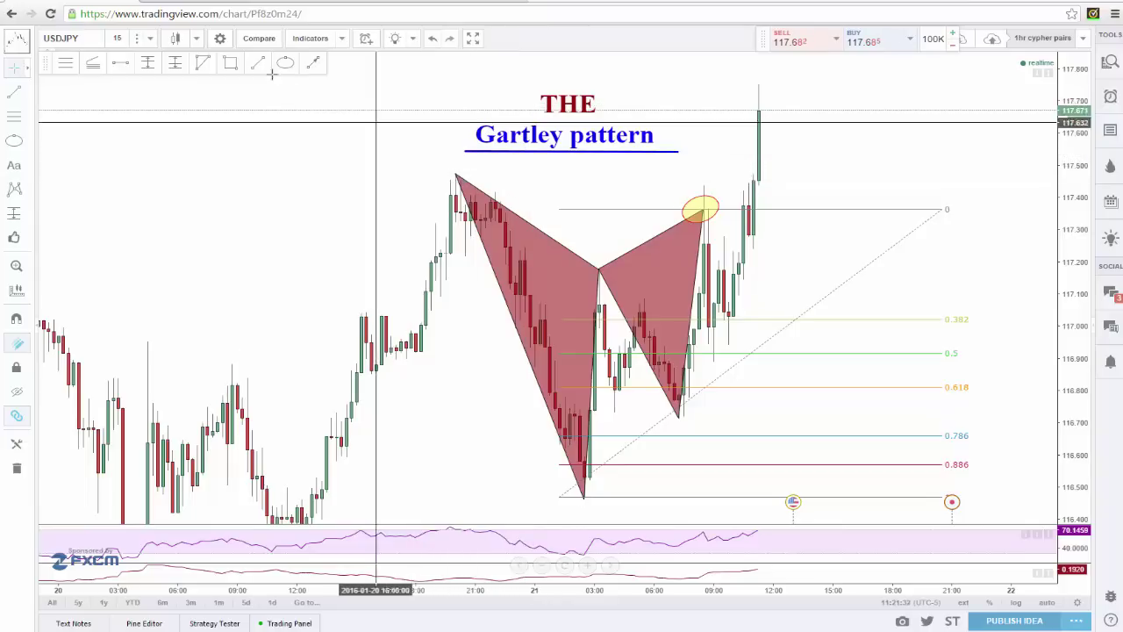
# - Measure the price drop from the pattern's final peak down to the 0.382 retracement level
pyautogui.click(17, 292)
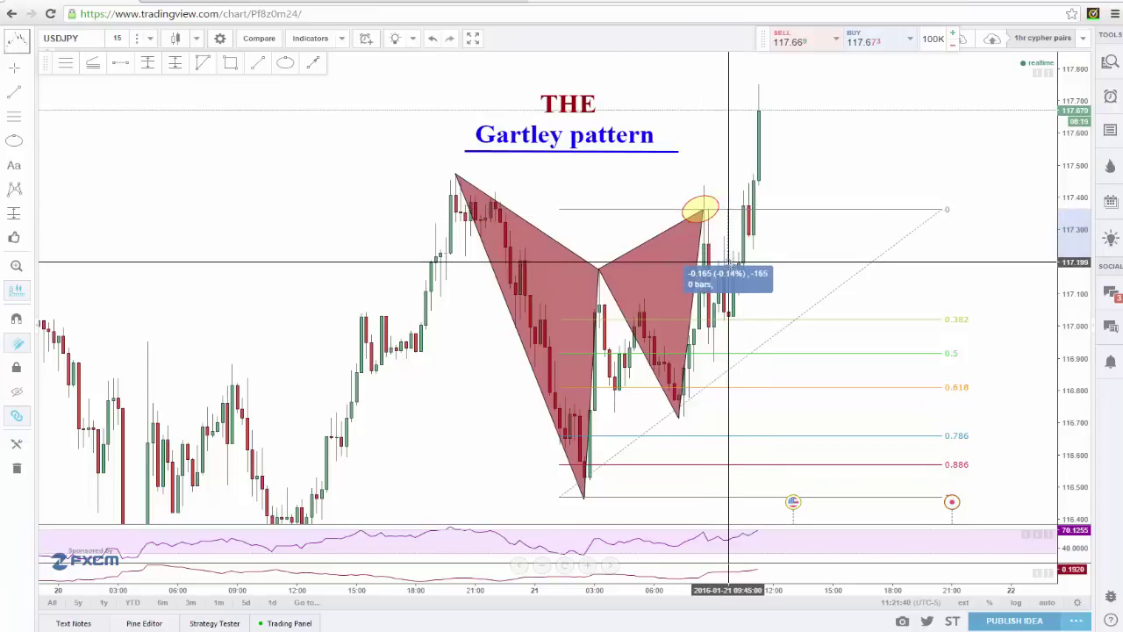
pyautogui.click(724, 322)
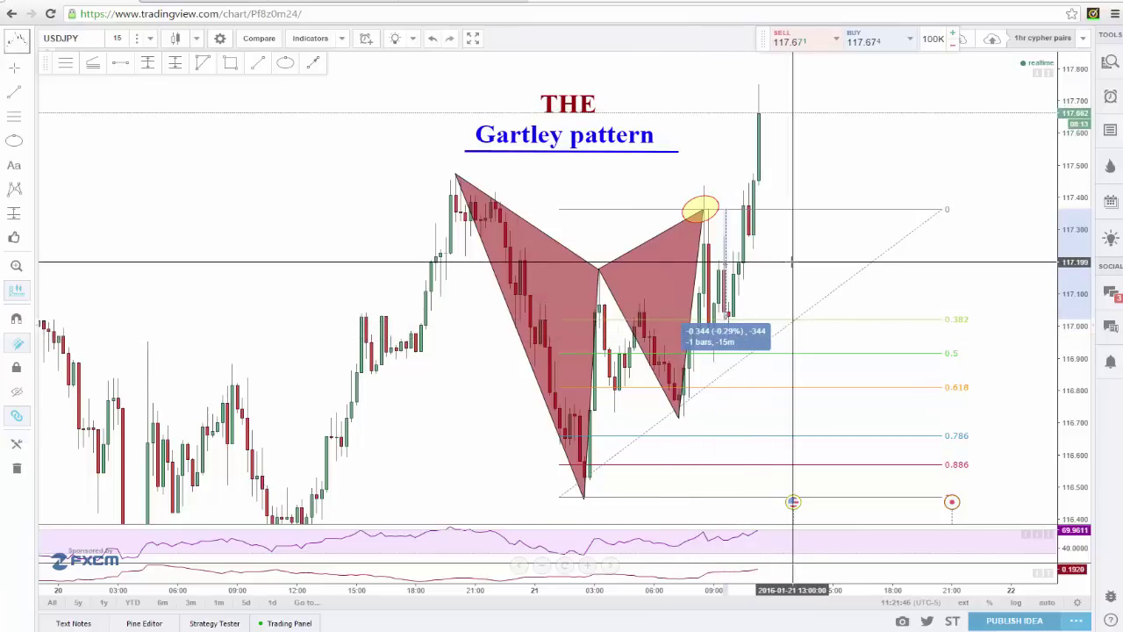
pyautogui.click(753, 263)
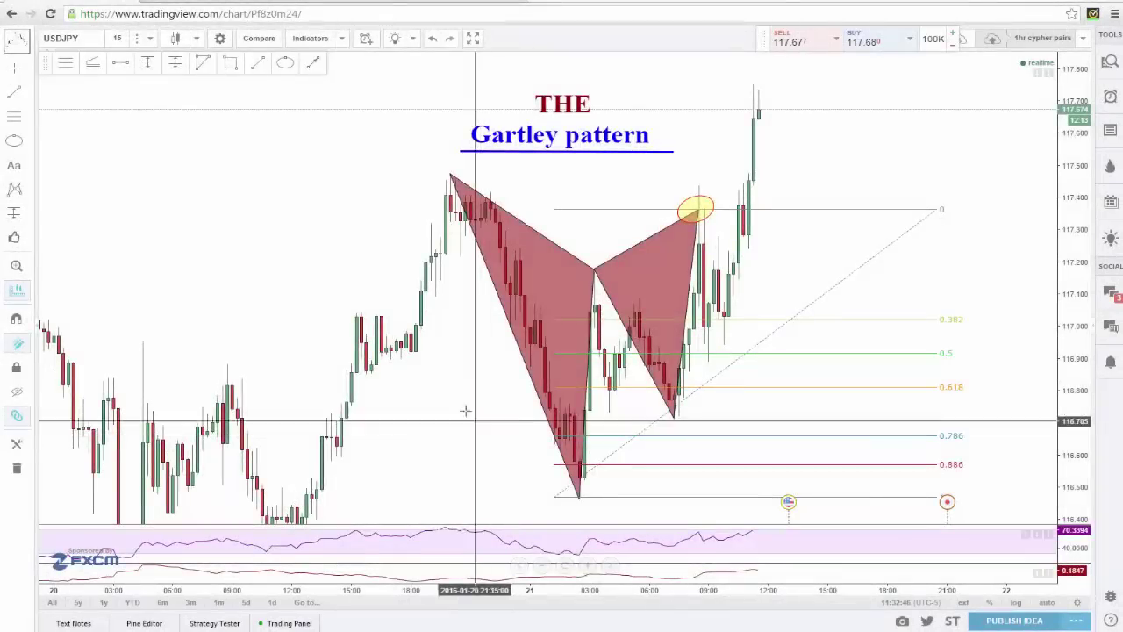
# - Draw a rising blue trend line from about 118.33 to about 119.07 in an empty chart area above the pattern
pyautogui.moveTo(442, 364); pyautogui.dragTo(376, 442)
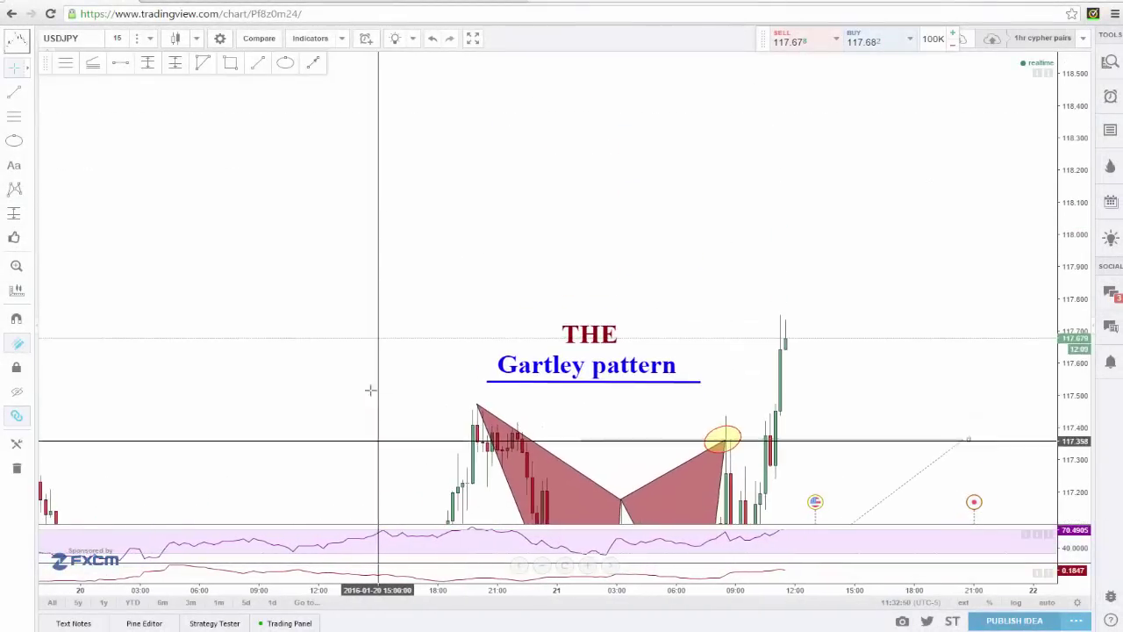
pyautogui.moveTo(349, 223); pyautogui.dragTo(363, 301)
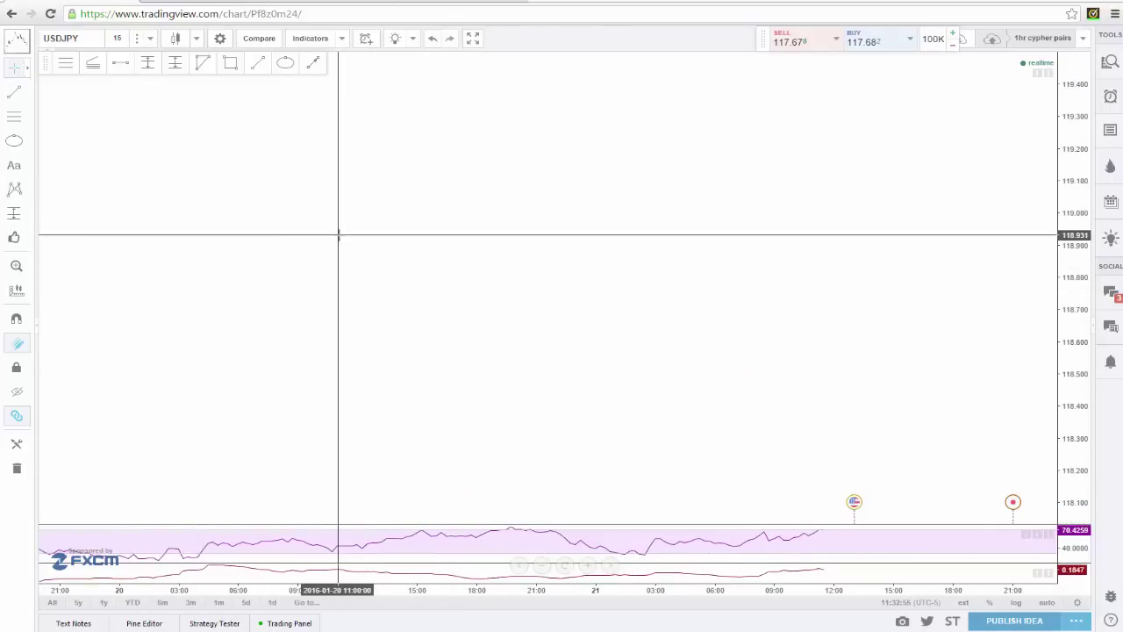
pyautogui.click(14, 94)
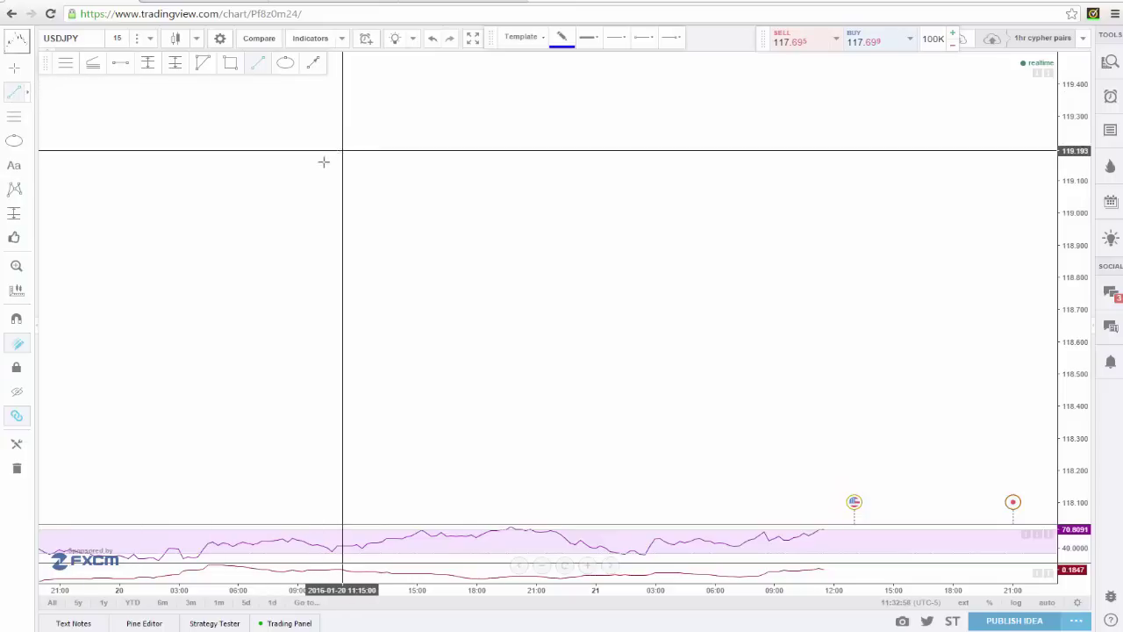
pyautogui.click(163, 425)
pyautogui.click(261, 190)
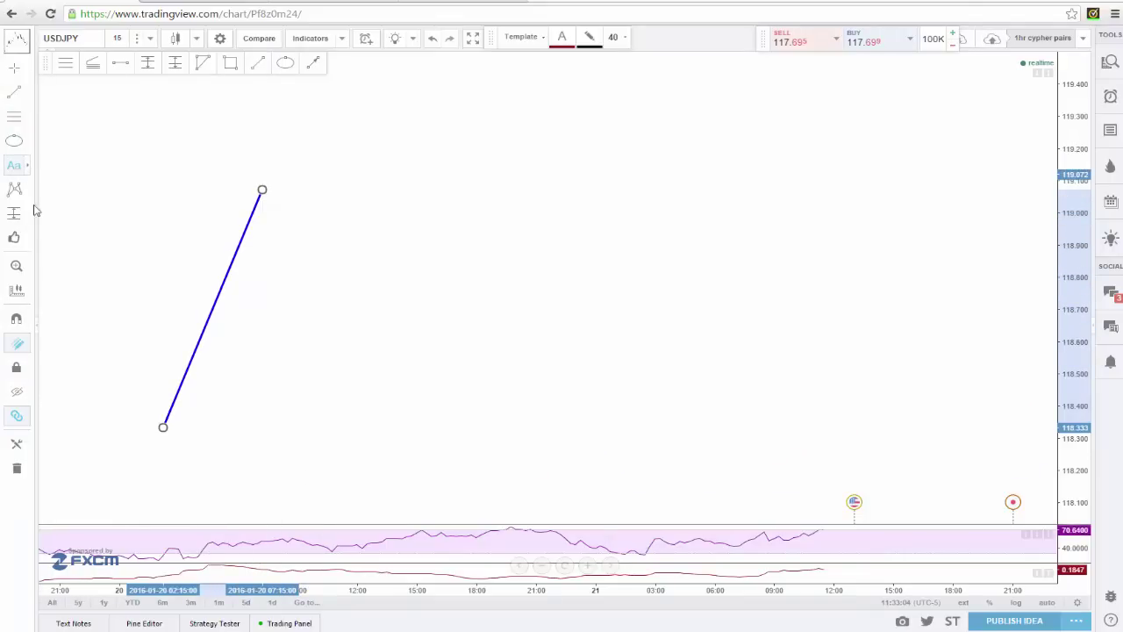
# - Label the trend line's lower end "x" and its upper end "a", placing the "a" just above the line's tip
pyautogui.click(153, 447)
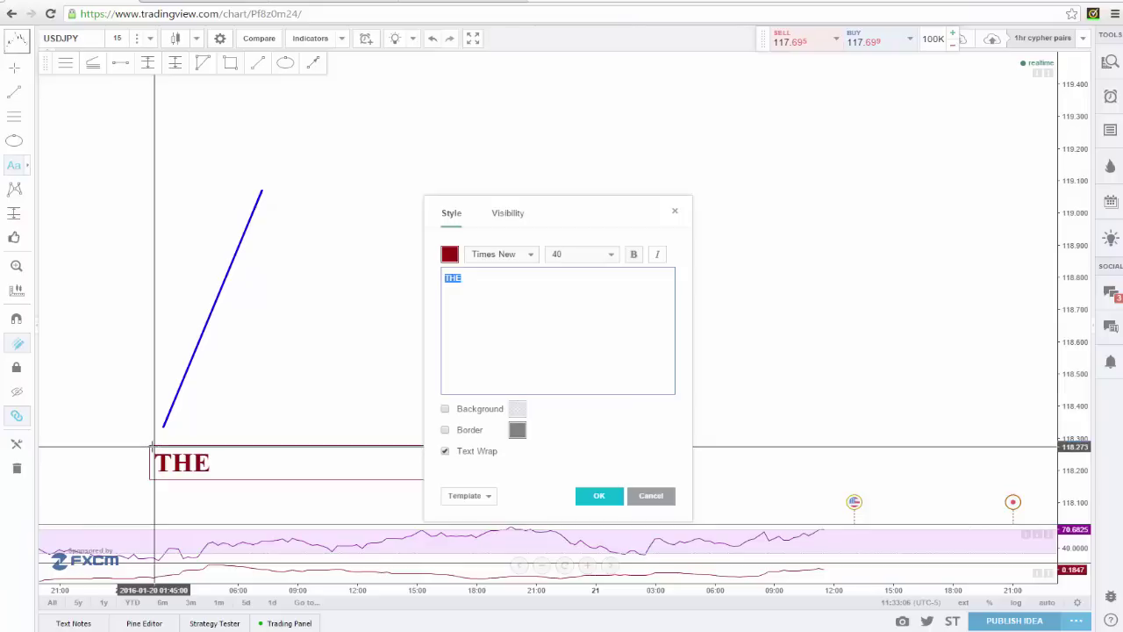
pyautogui.click(598, 496)
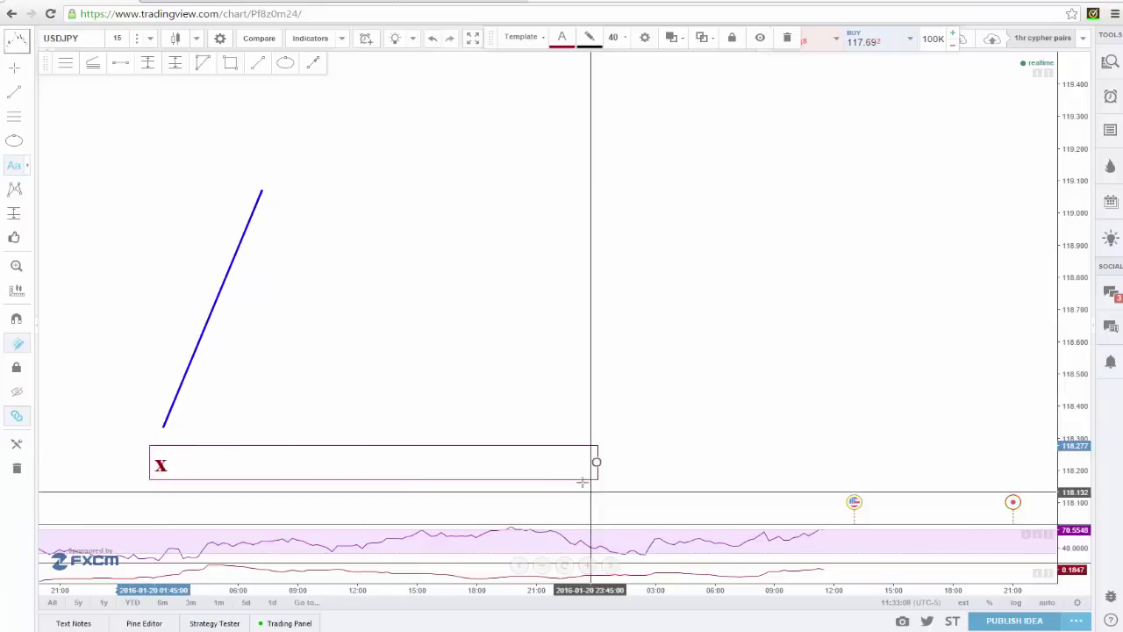
pyautogui.click(263, 167)
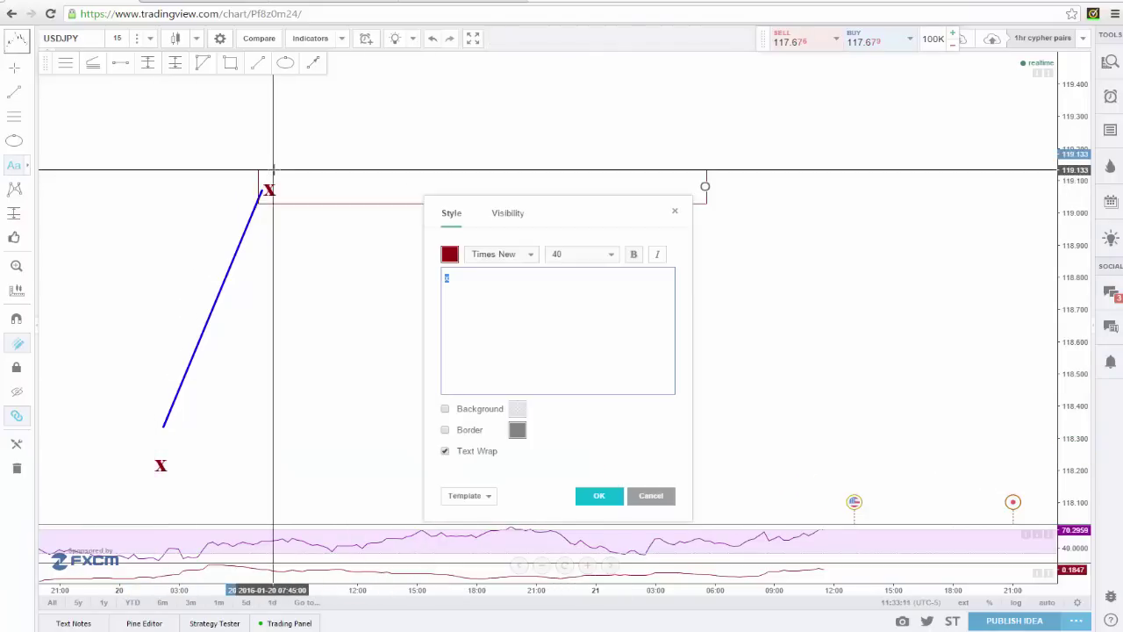
pyautogui.click(608, 498)
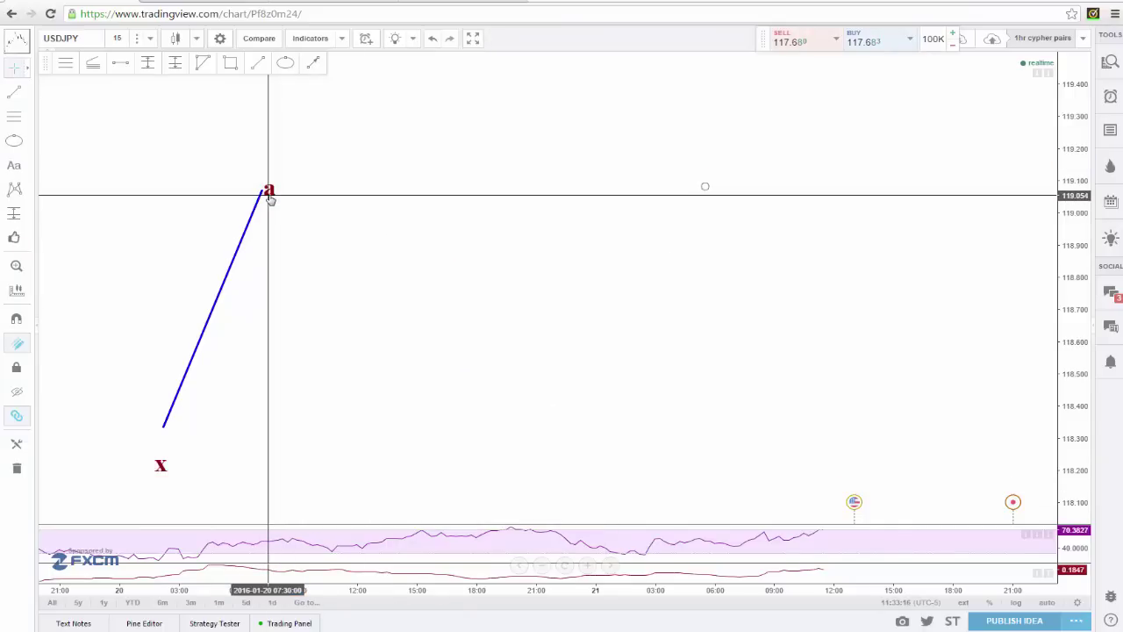
pyautogui.moveTo(271, 200); pyautogui.dragTo(279, 178)
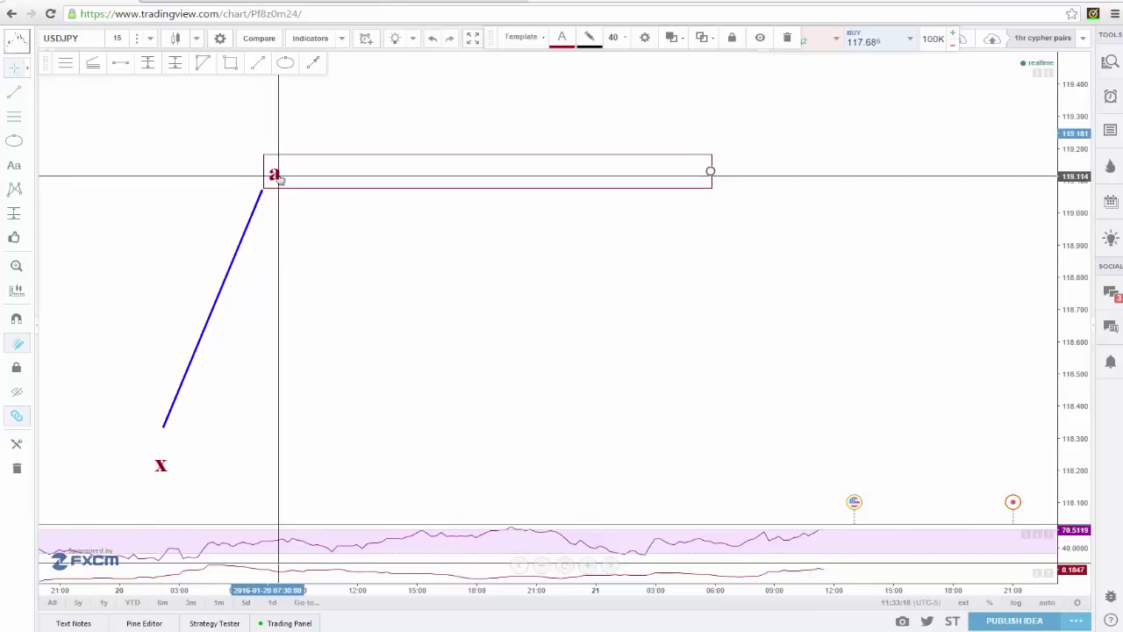
pyautogui.click(359, 306)
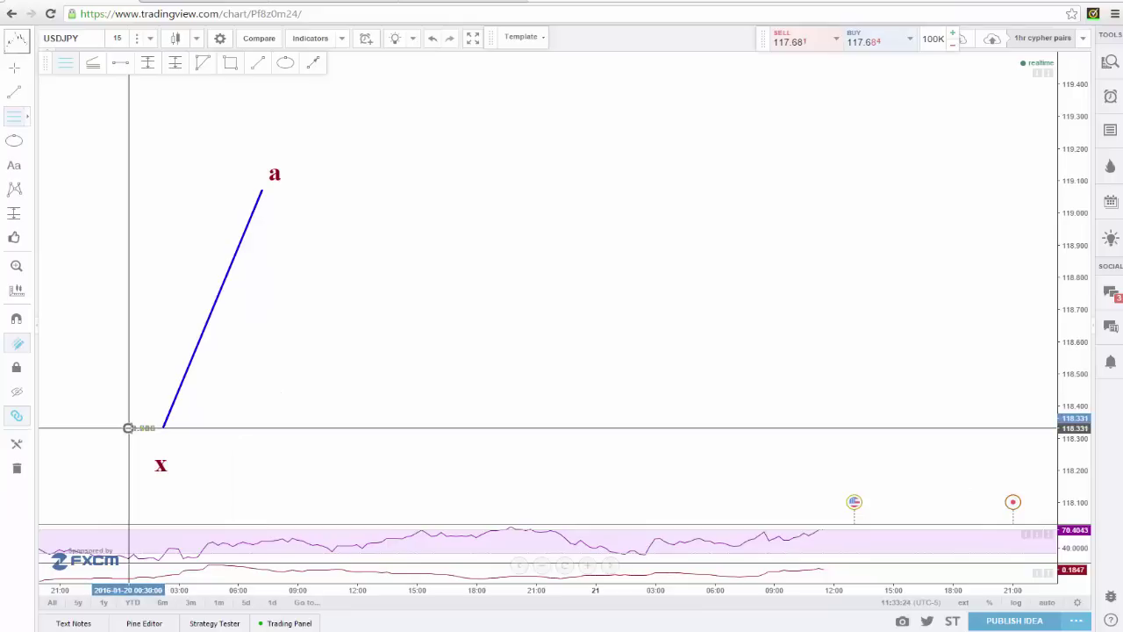
# - Draw a Fibonacci retracement from x to a, and a trend line from a down to about 118.55, between the 0.618 and 0.786 levels
pyautogui.click(128, 428)
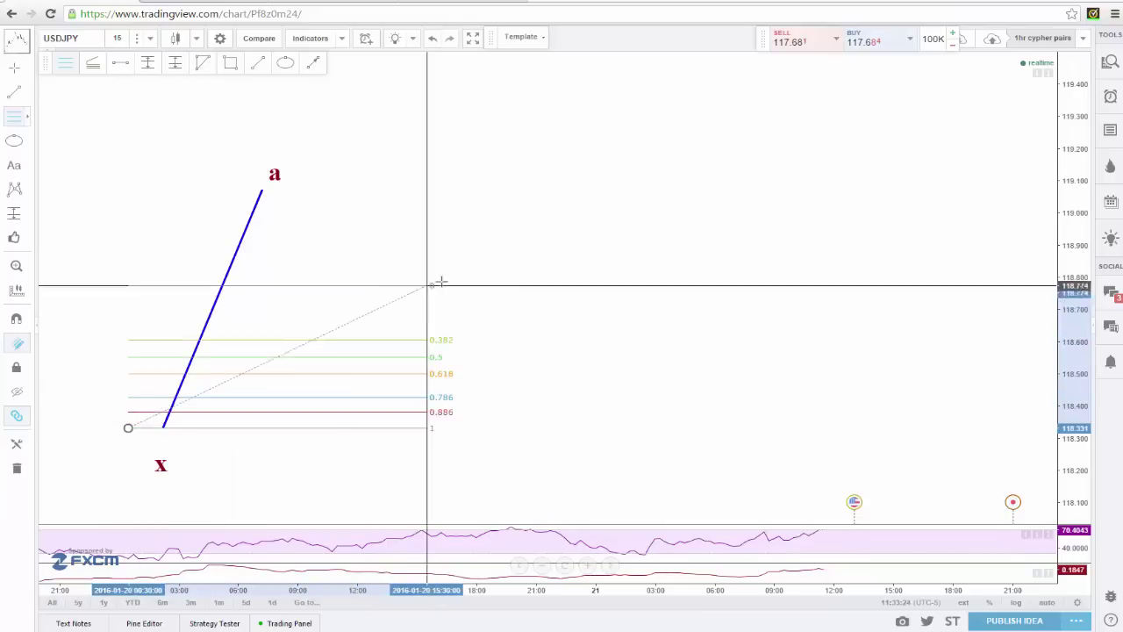
pyautogui.click(592, 188)
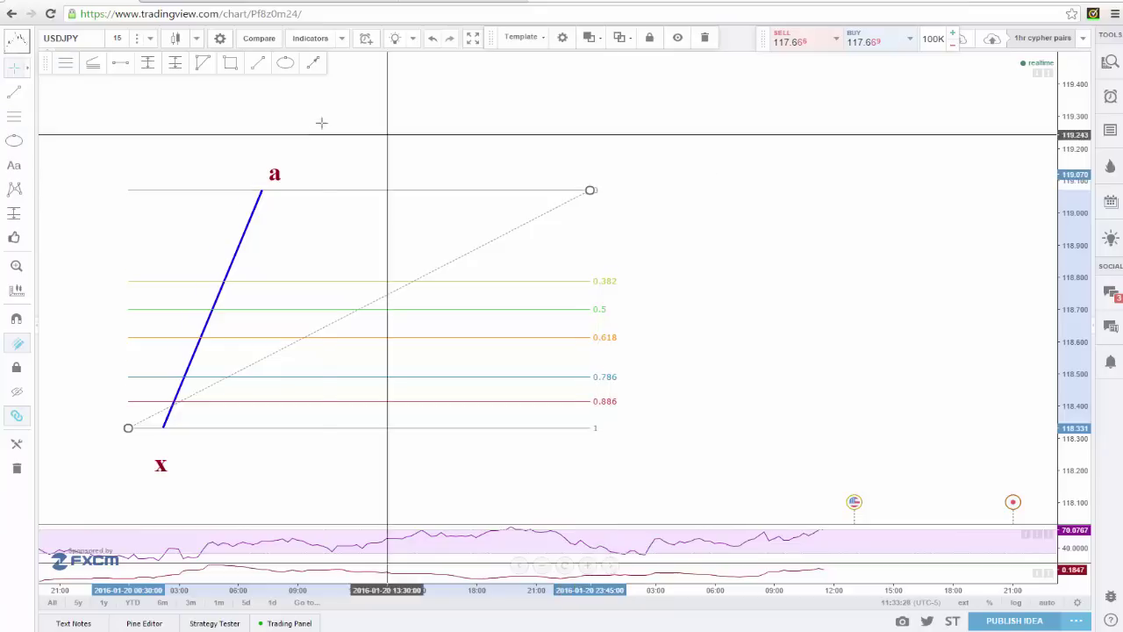
pyautogui.click(258, 63)
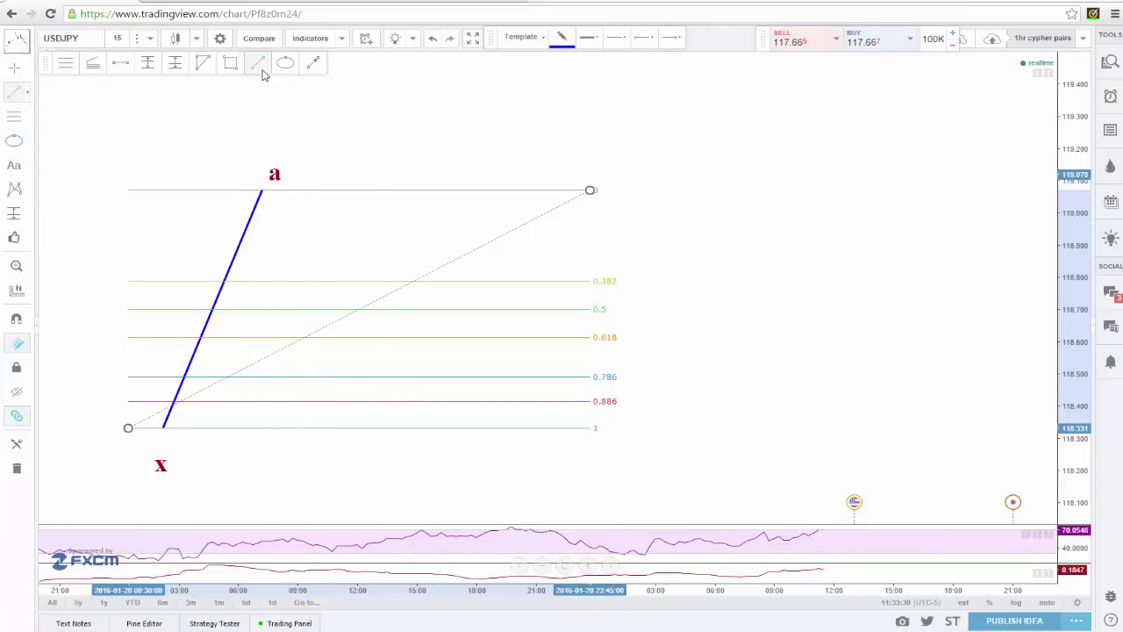
pyautogui.click(262, 189)
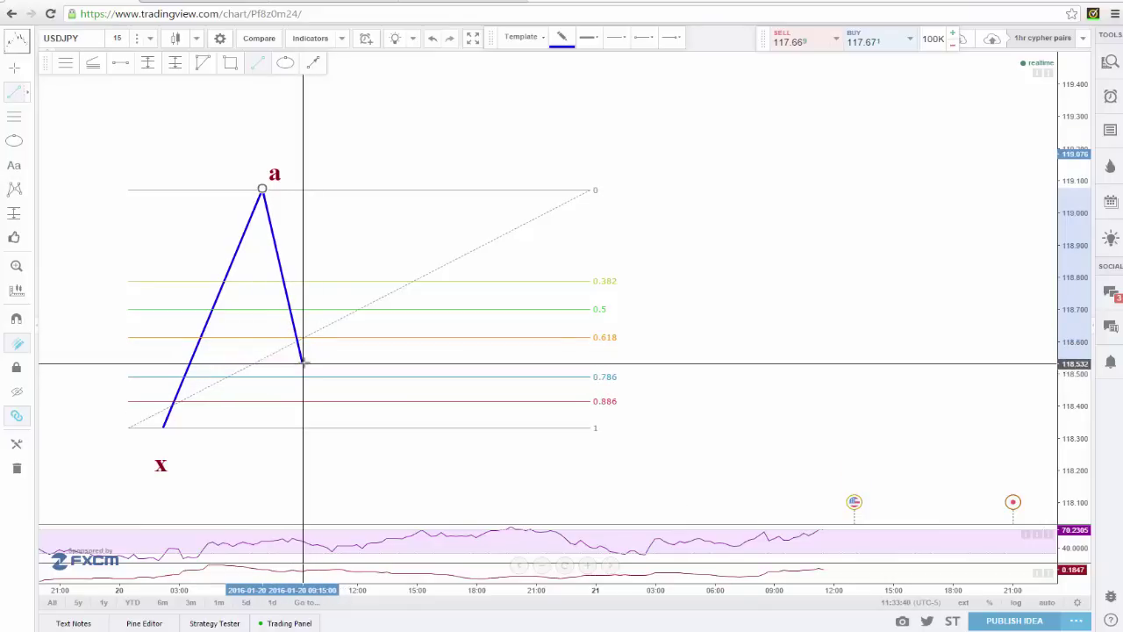
pyautogui.click(306, 357)
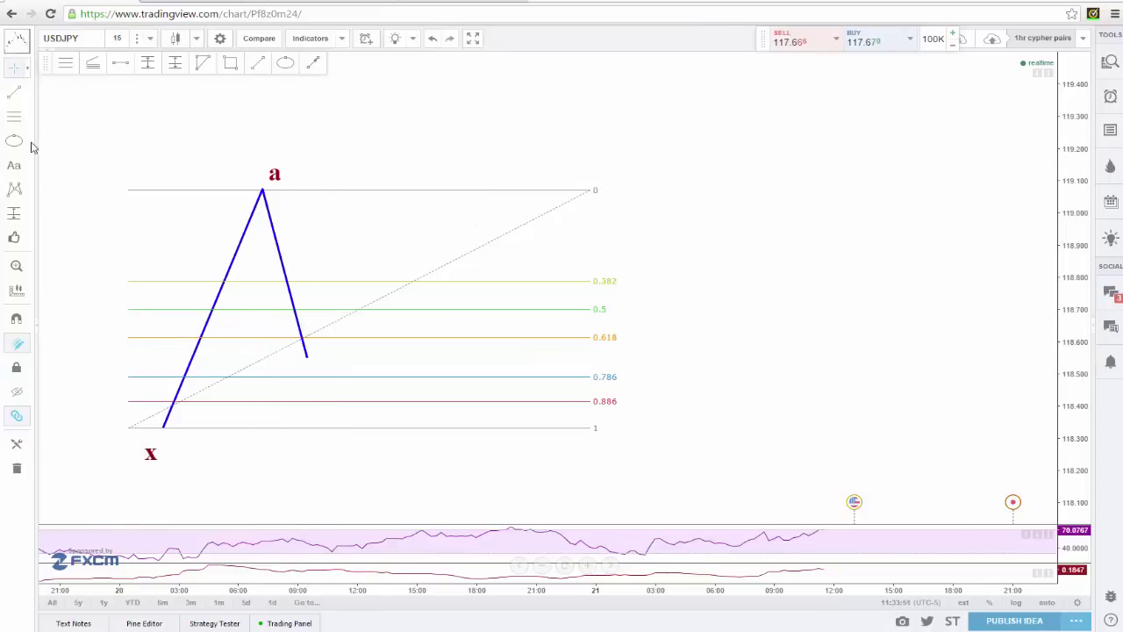
# - Shade the zone between the 0.618 and 0.786 retracement levels with a rectangle around the second leg's end
pyautogui.click(230, 62)
pyautogui.click(247, 337)
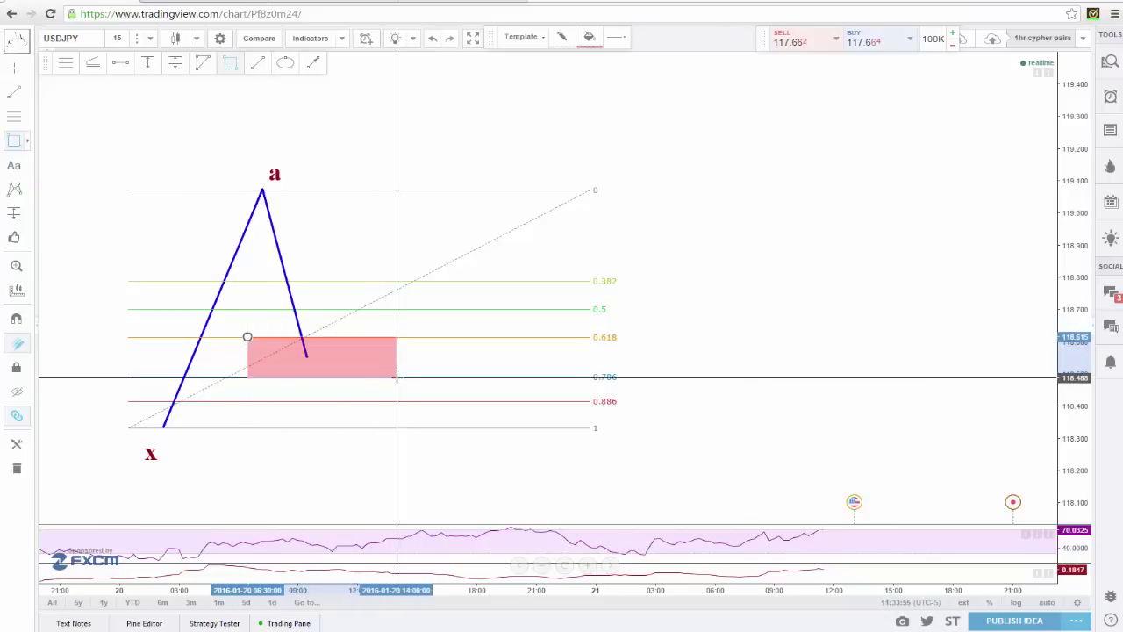
pyautogui.click(397, 376)
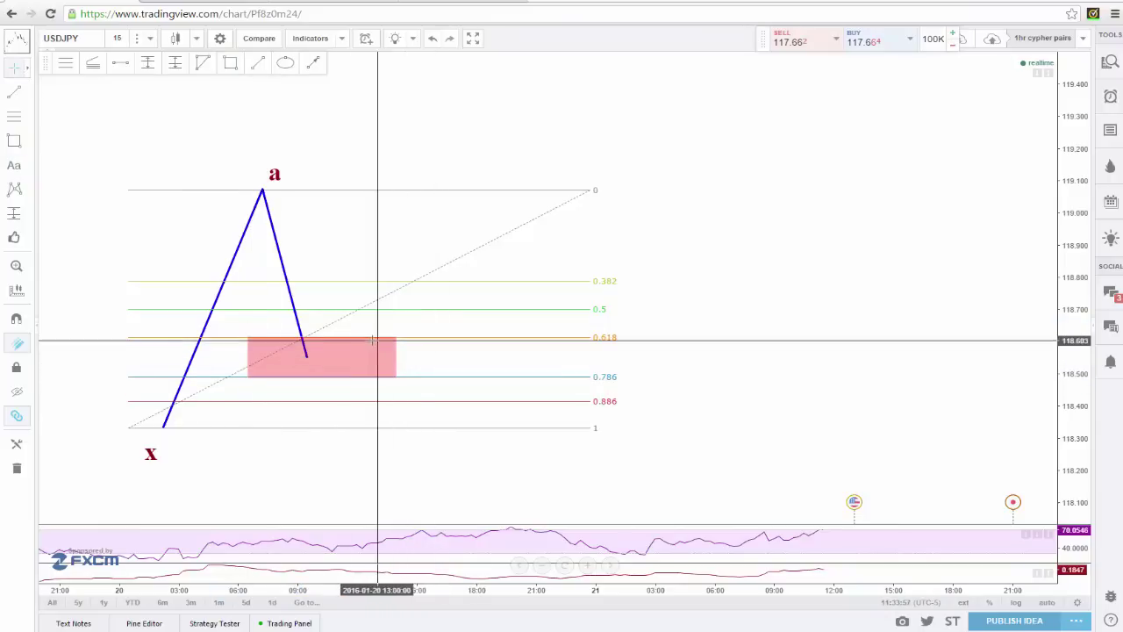
# - Add the text label "b" just below the shaded zone, under the end of the second leg
pyautogui.moveTo(343, 464); pyautogui.dragTo(421, 438)
pyautogui.moveTo(347, 396); pyautogui.dragTo(622, 444)
pyautogui.scroll(2, 500, 443)
pyautogui.scroll(2, 474, 440)
pyautogui.moveTo(1096, 461); pyautogui.dragTo(1083, 408)
pyautogui.moveTo(932, 188); pyautogui.dragTo(927, 201)
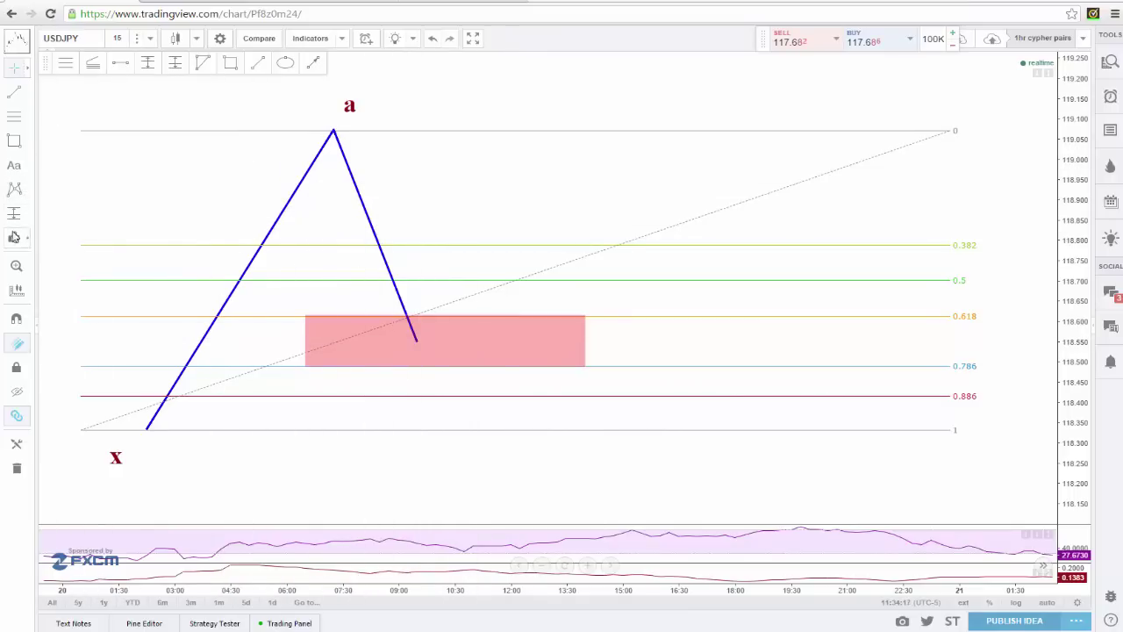
pyautogui.click(409, 375)
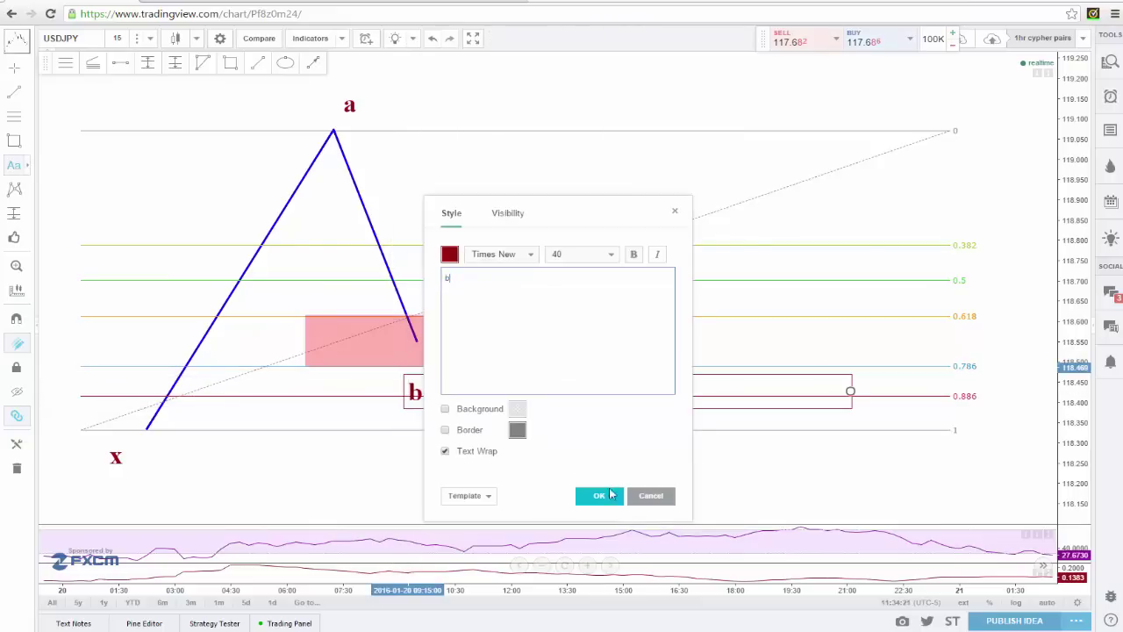
pyautogui.click(611, 499)
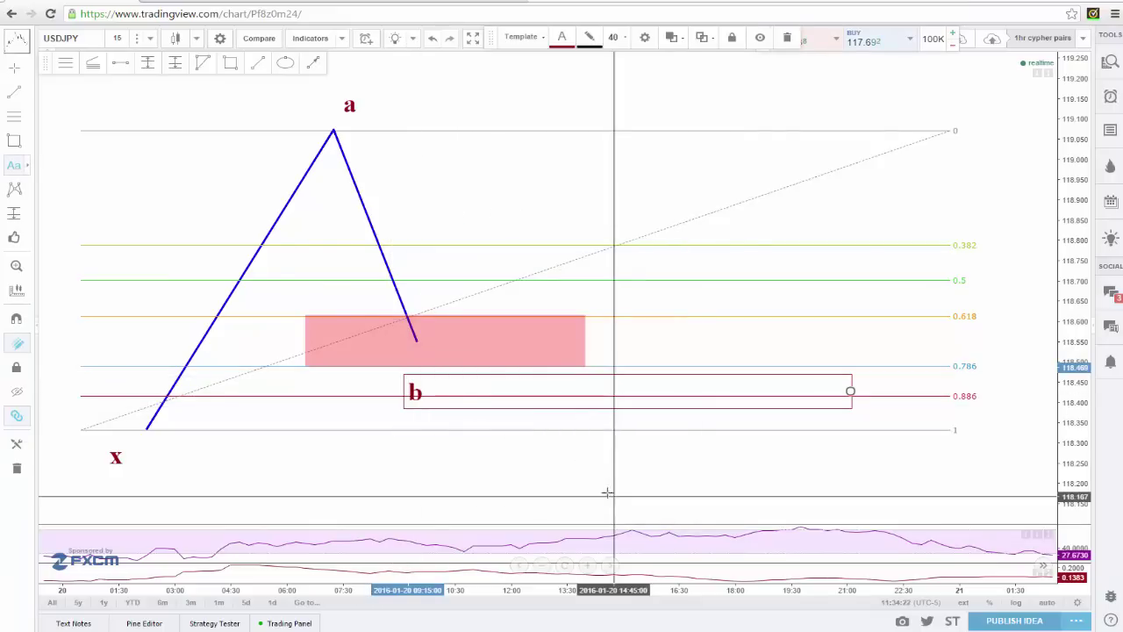
pyautogui.click(587, 300)
pyautogui.click(676, 214)
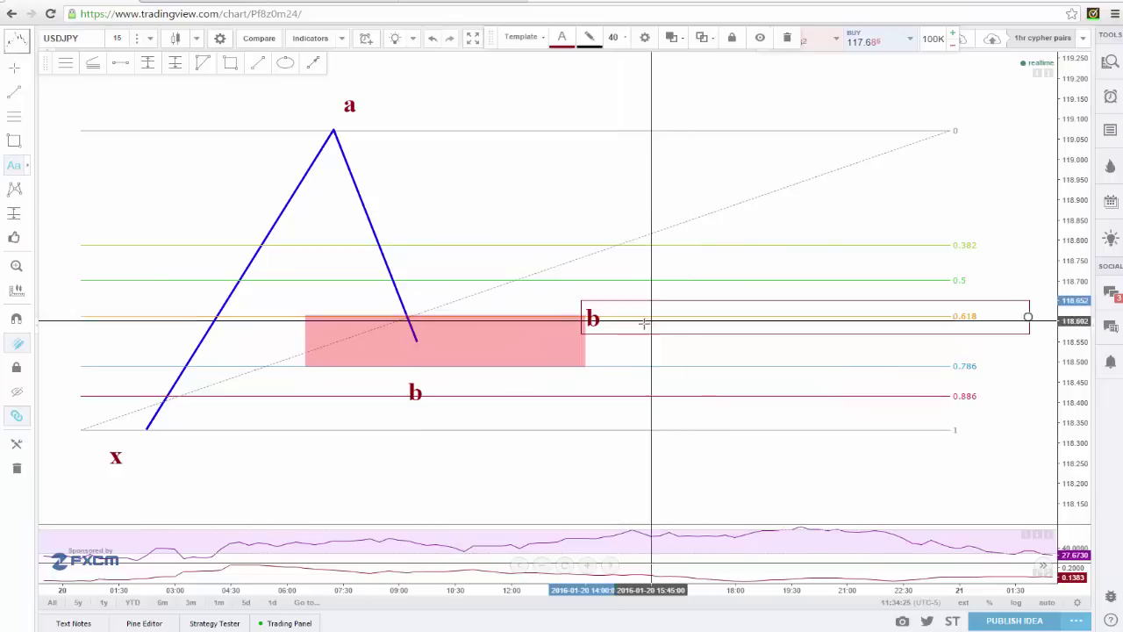
pyautogui.rightClick(586, 320)
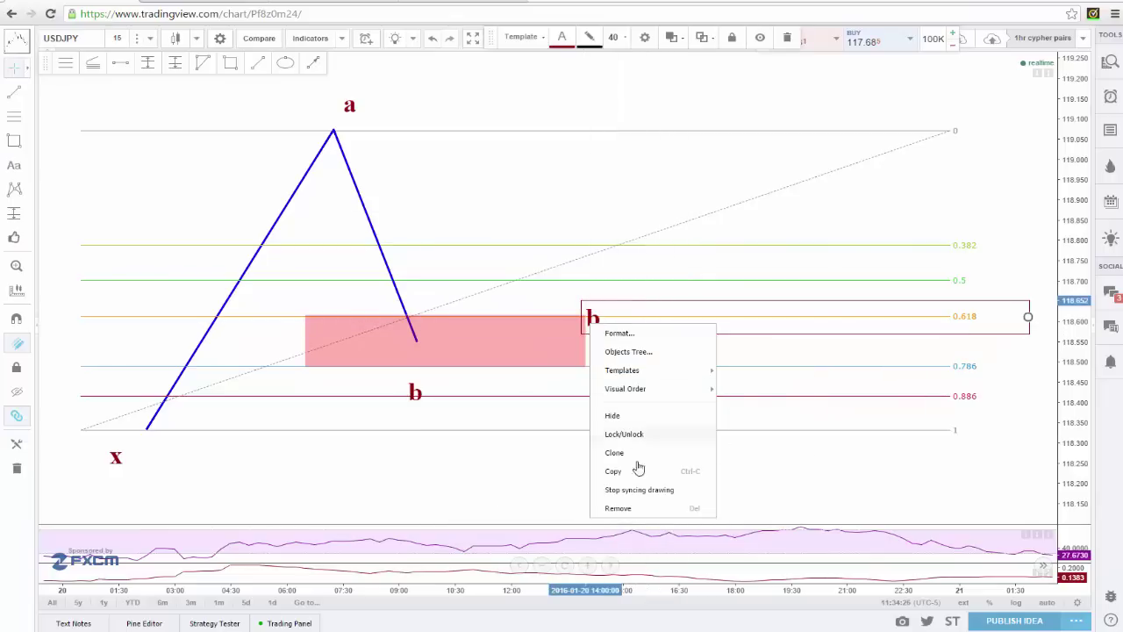
pyautogui.click(618, 509)
# - Draw a Fibonacci retracement from point a down to the end of the second leg at b, about 118.55
pyautogui.click(9, 120)
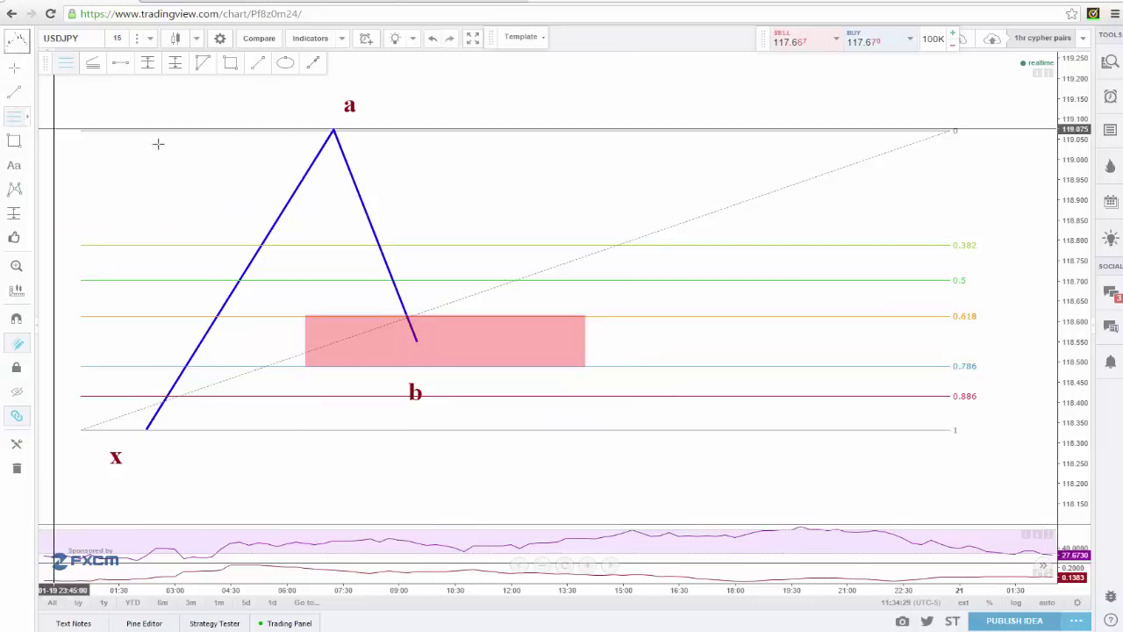
pyautogui.click(305, 129)
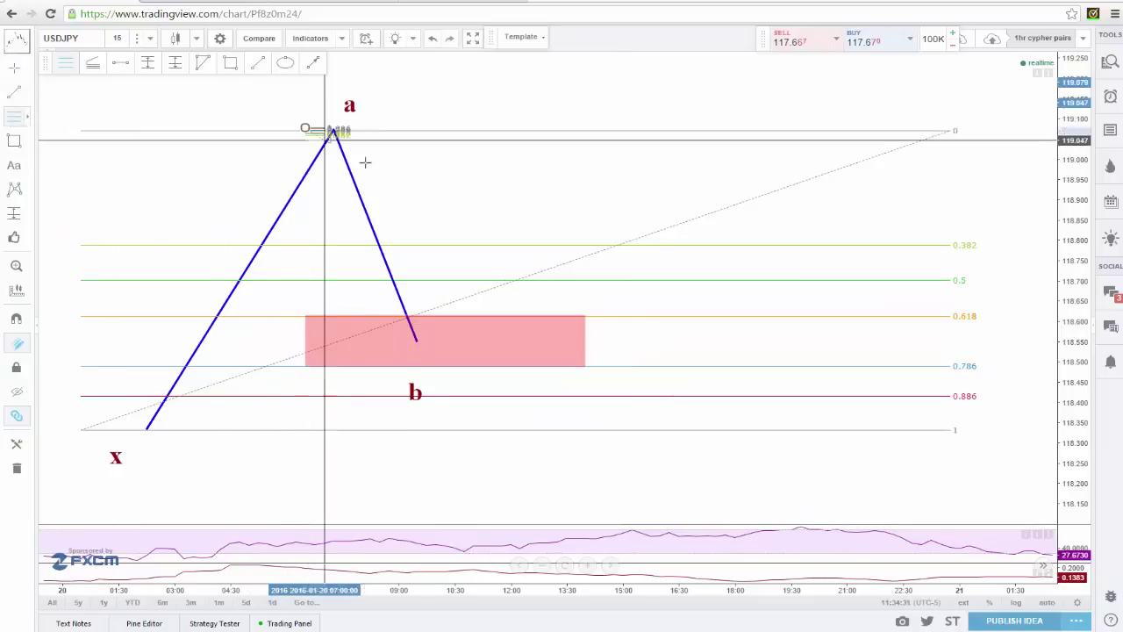
pyautogui.click(688, 340)
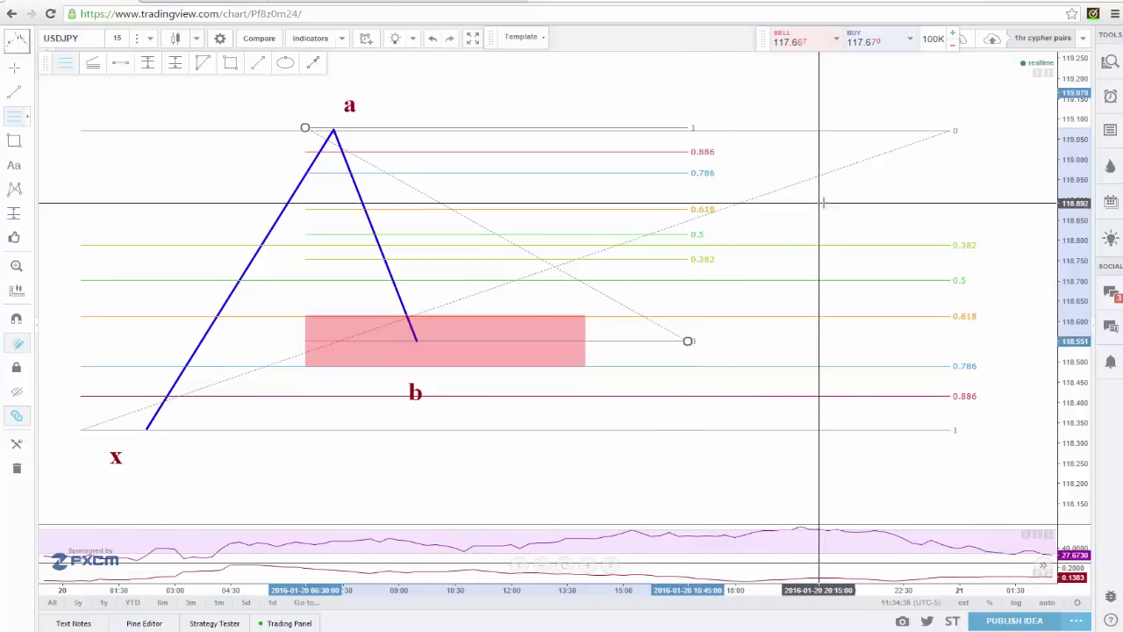
# - Remove the x-to-a Fibonacci retracement and mark points a and b with small ellipses
pyautogui.rightClick(815, 177)
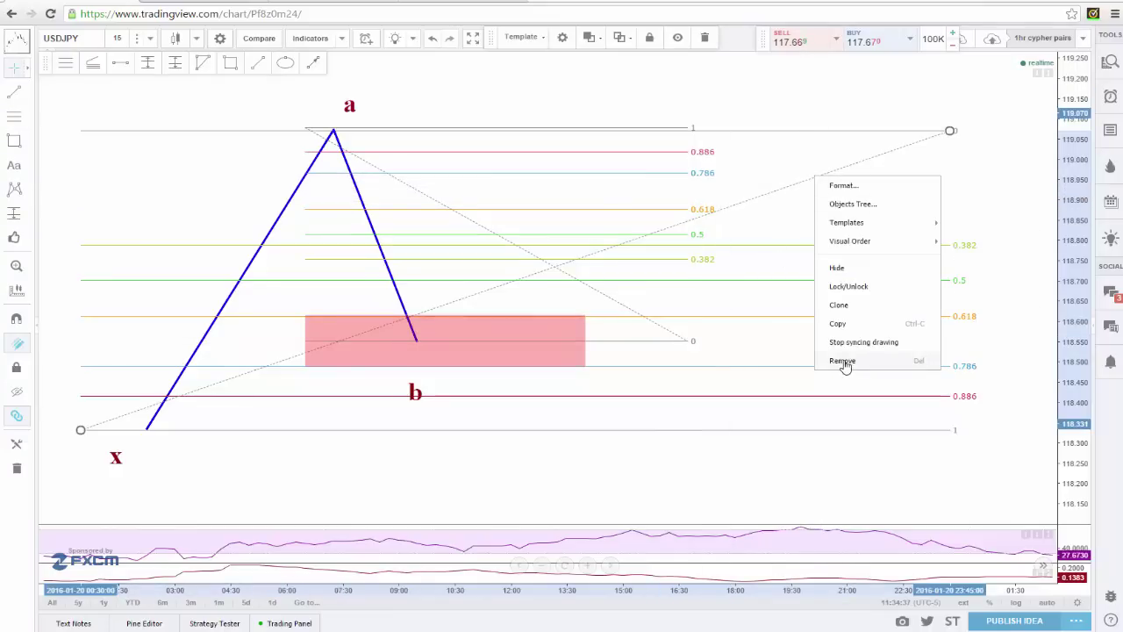
pyautogui.click(842, 361)
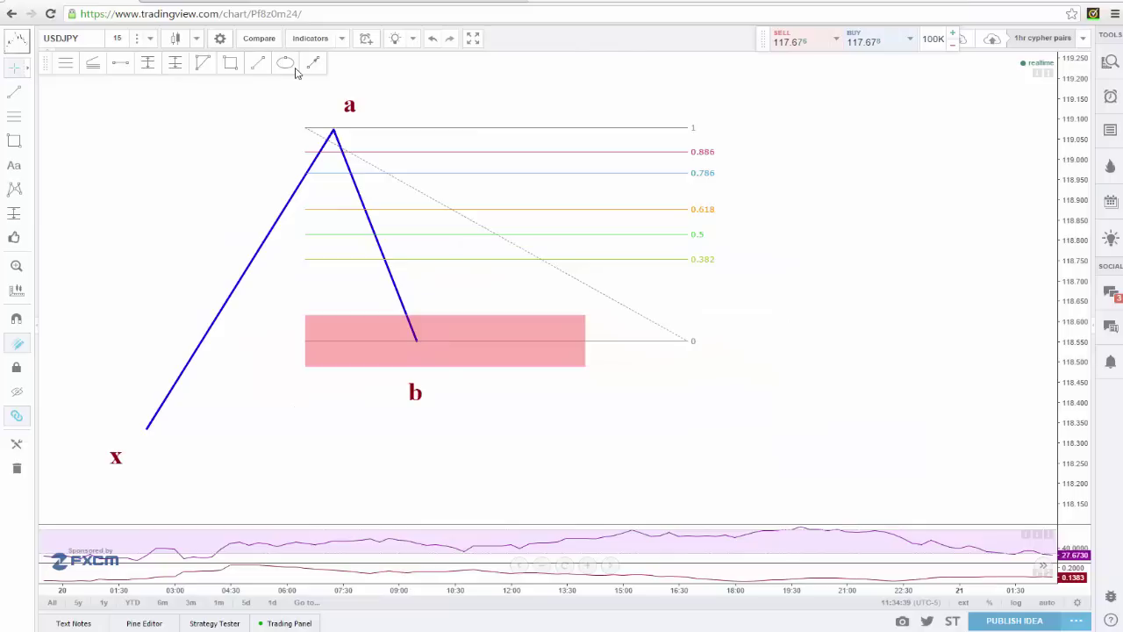
pyautogui.click(351, 119)
pyautogui.click(316, 142)
pyautogui.click(435, 329)
pyautogui.click(491, 396)
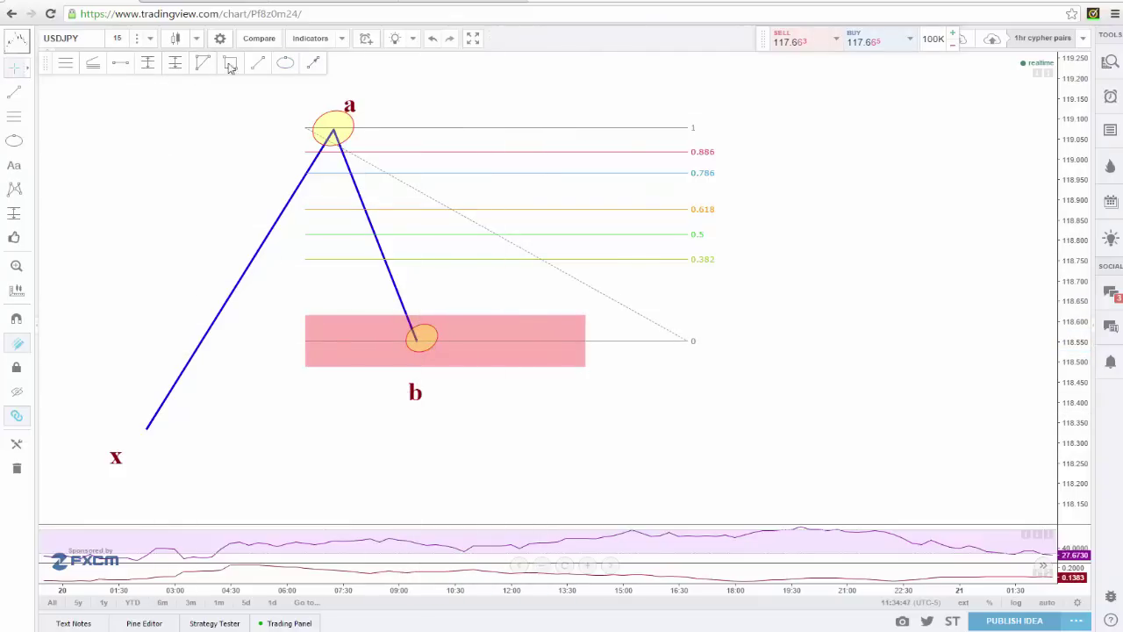
# - Draw a trend line from b up to about 118.94, between the 0.618 and 0.786 retracement levels
pyautogui.click(417, 341)
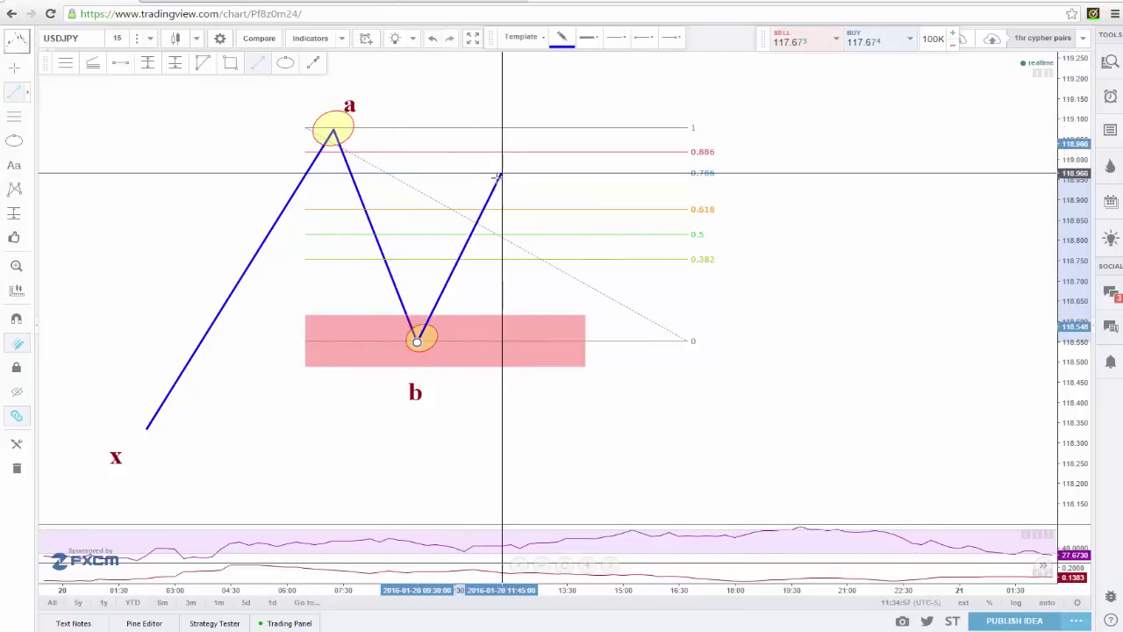
pyautogui.click(481, 183)
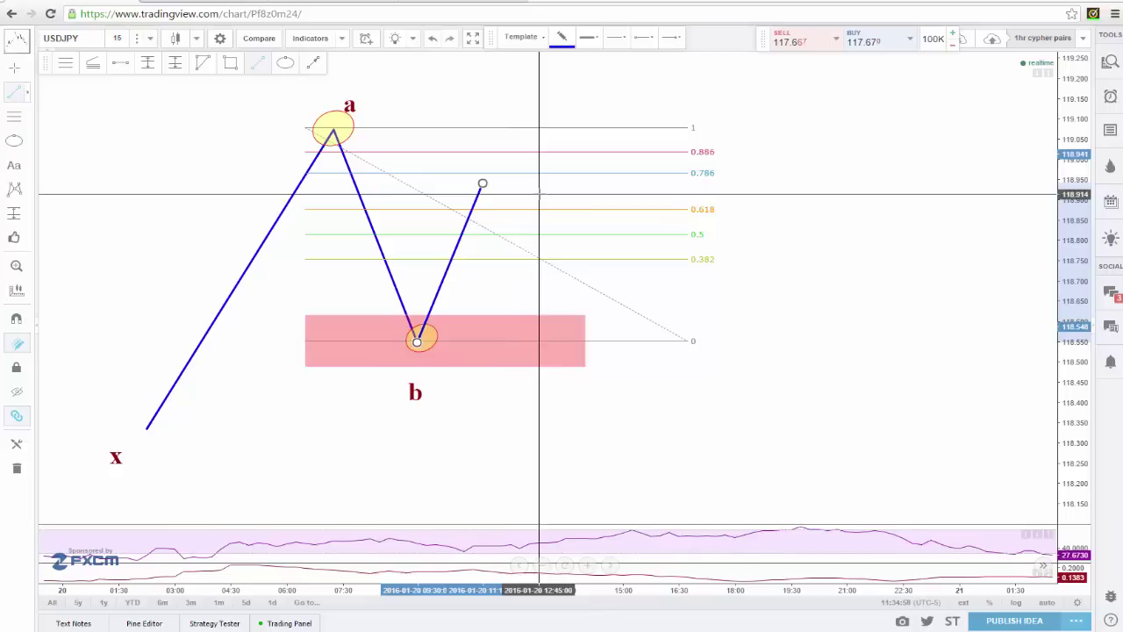
pyautogui.click(521, 191)
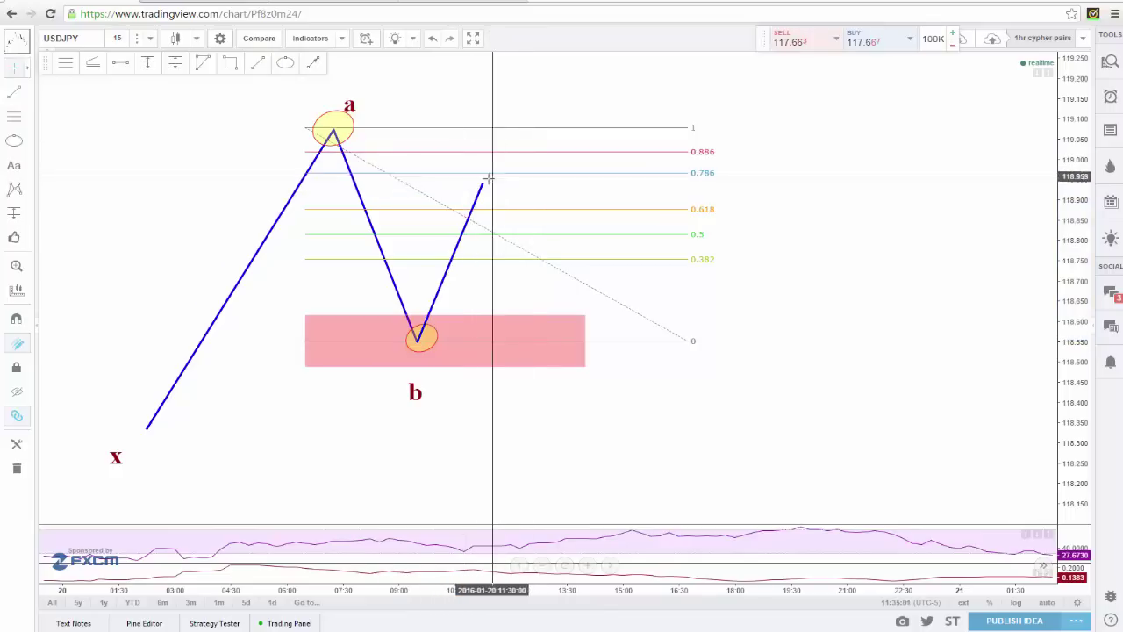
# - Shade the zone between the 0.618 and 1 levels with a rectangle around the third leg's end, from about 119.08 to 118.88
pyautogui.click(237, 76)
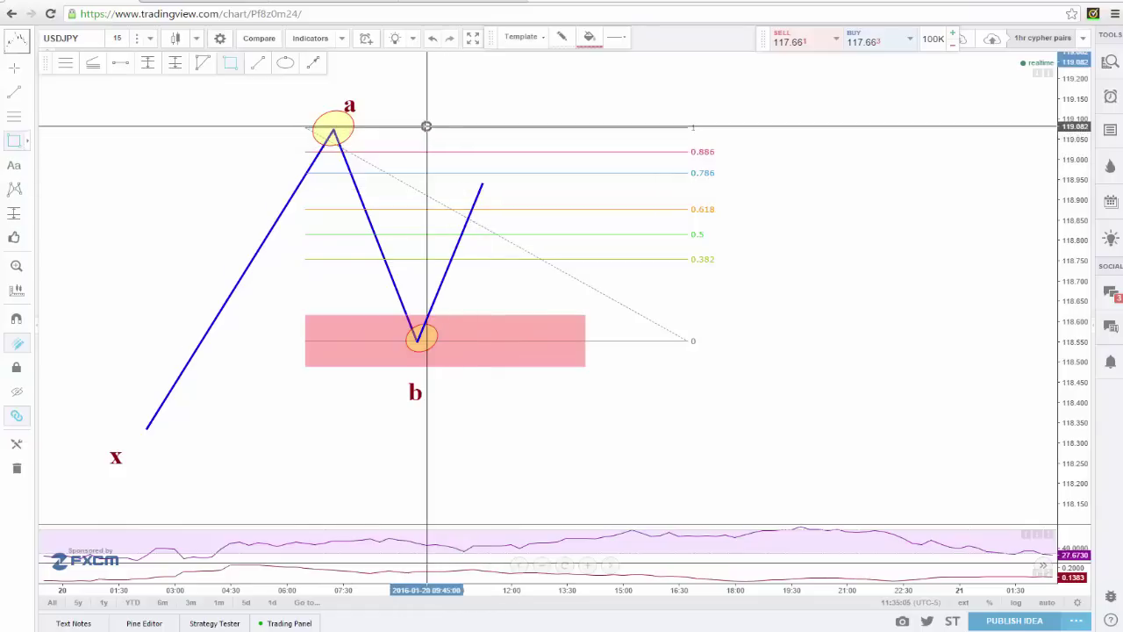
pyautogui.click(427, 126)
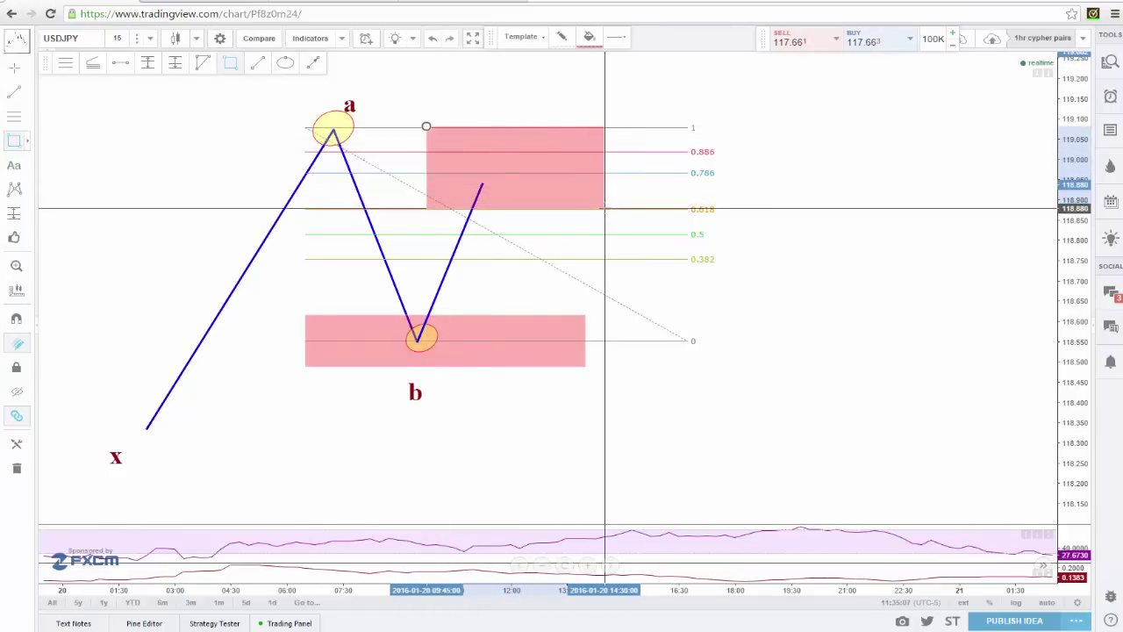
pyautogui.click(604, 210)
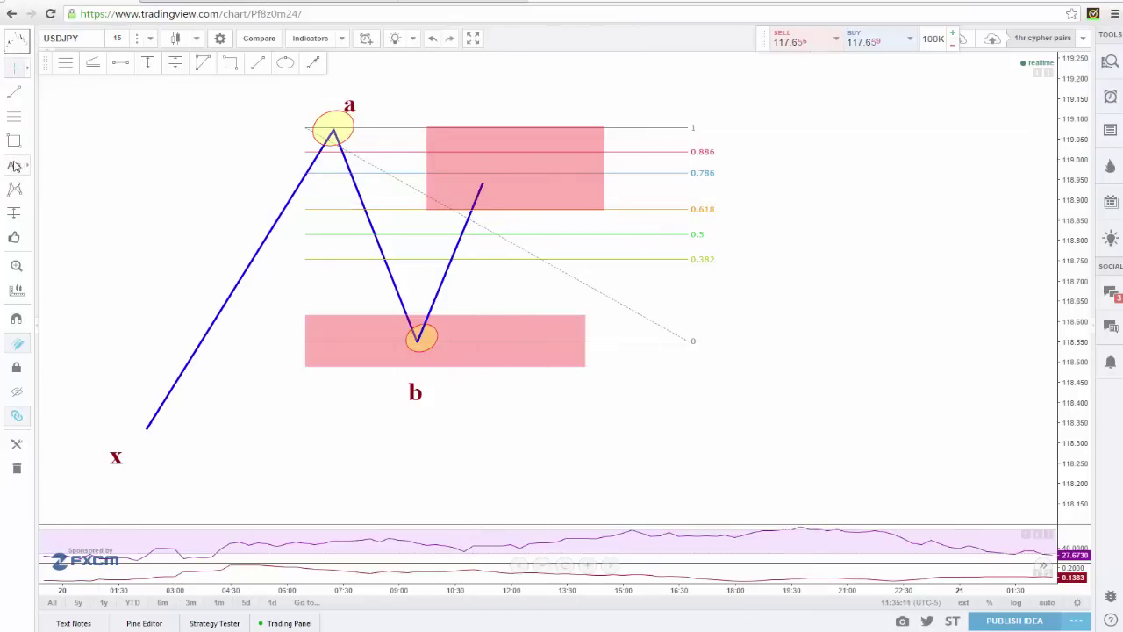
# - Add the text label "c" at the end of the third leg and place it just above the line's tip
pyautogui.click(482, 161)
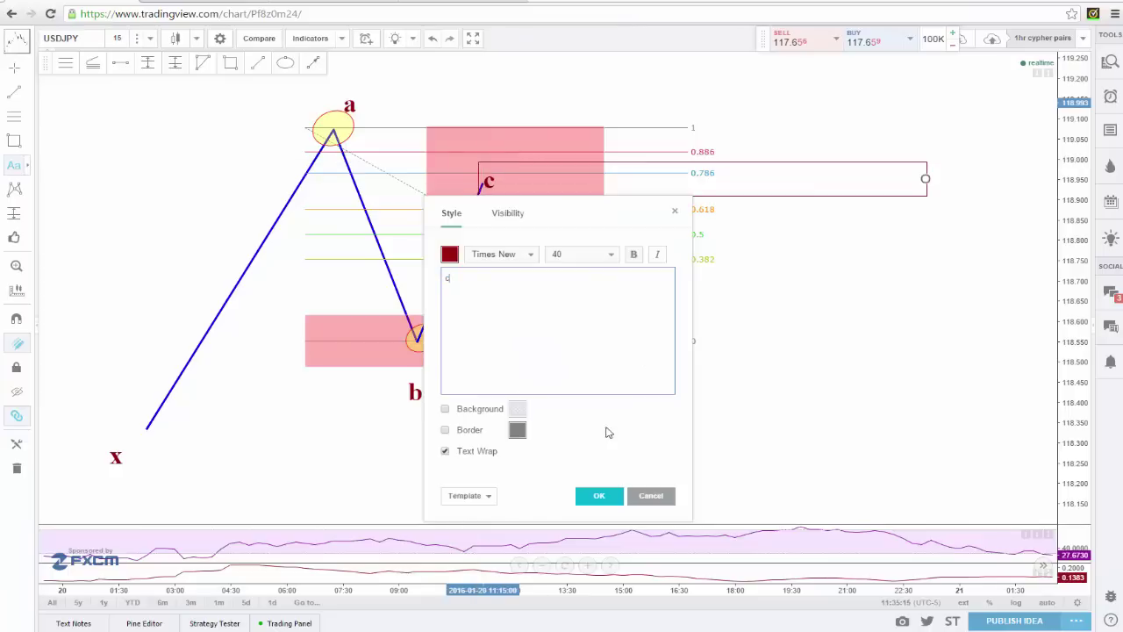
pyautogui.click(598, 497)
pyautogui.click(706, 400)
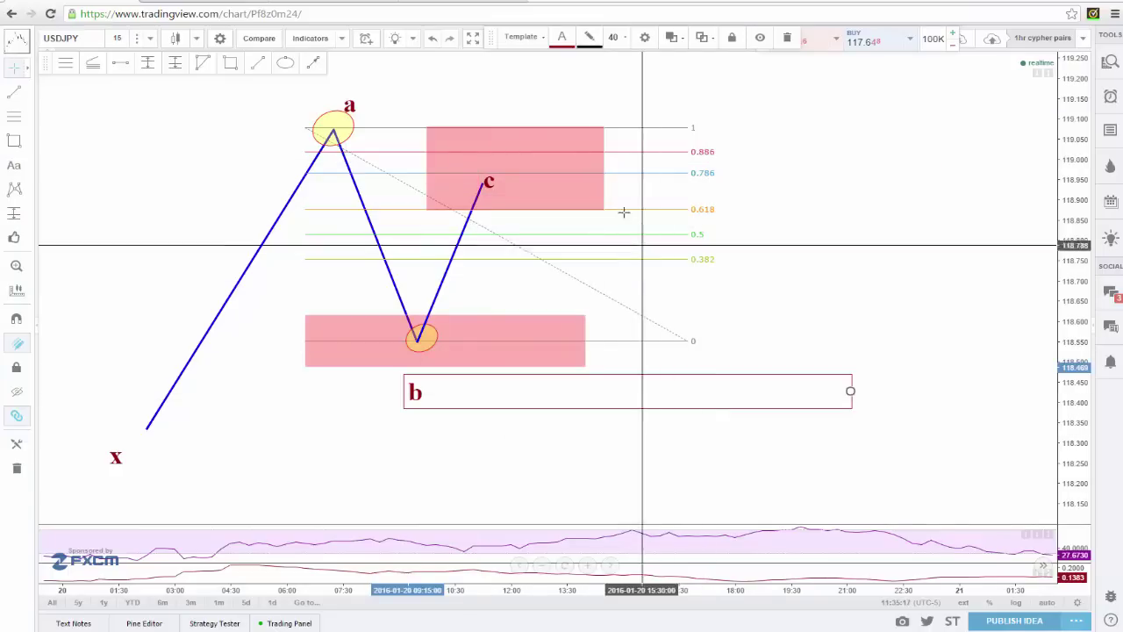
pyautogui.click(492, 186)
pyautogui.moveTo(493, 189); pyautogui.dragTo(496, 178)
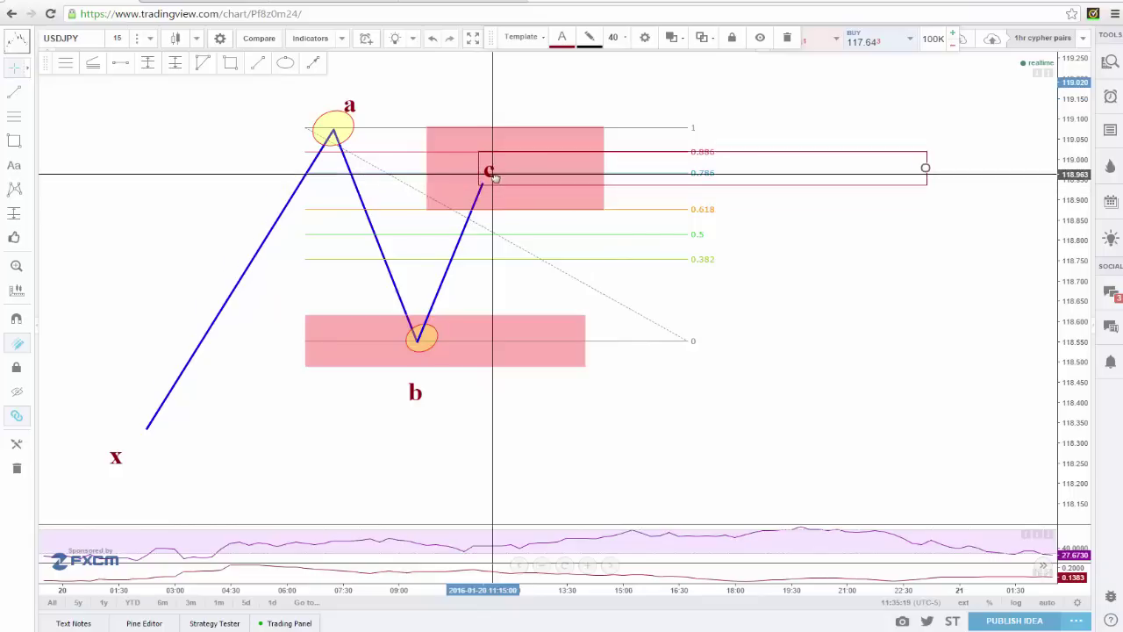
pyautogui.click(820, 306)
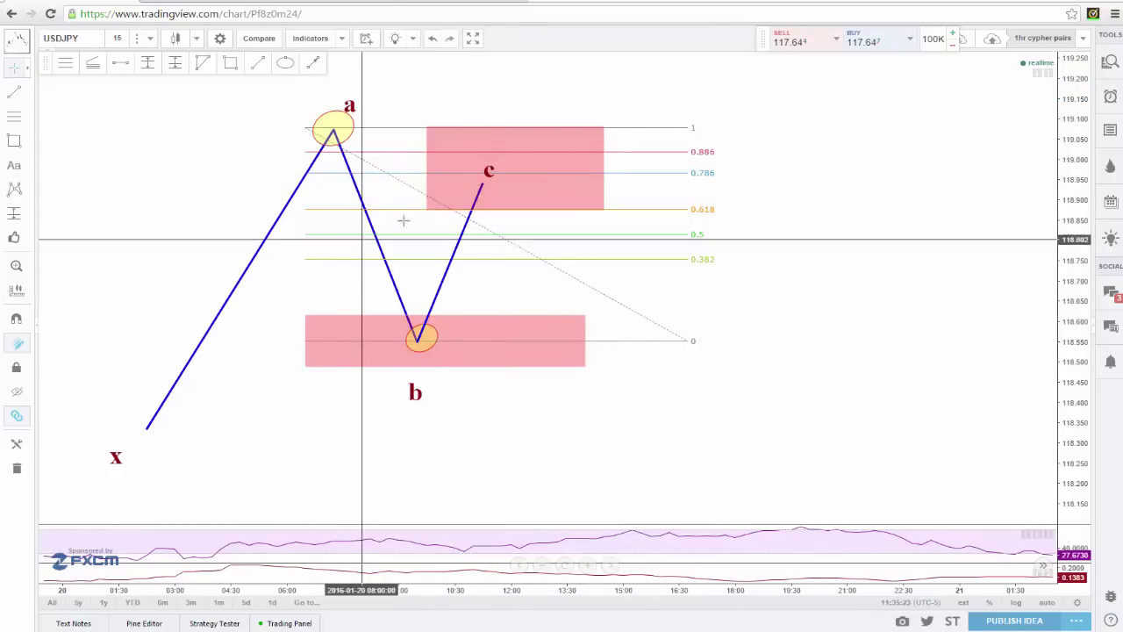
# - Remove the a-to-b Fibonacci retracement and draw a new one from x up to the level of a
pyautogui.click(658, 210)
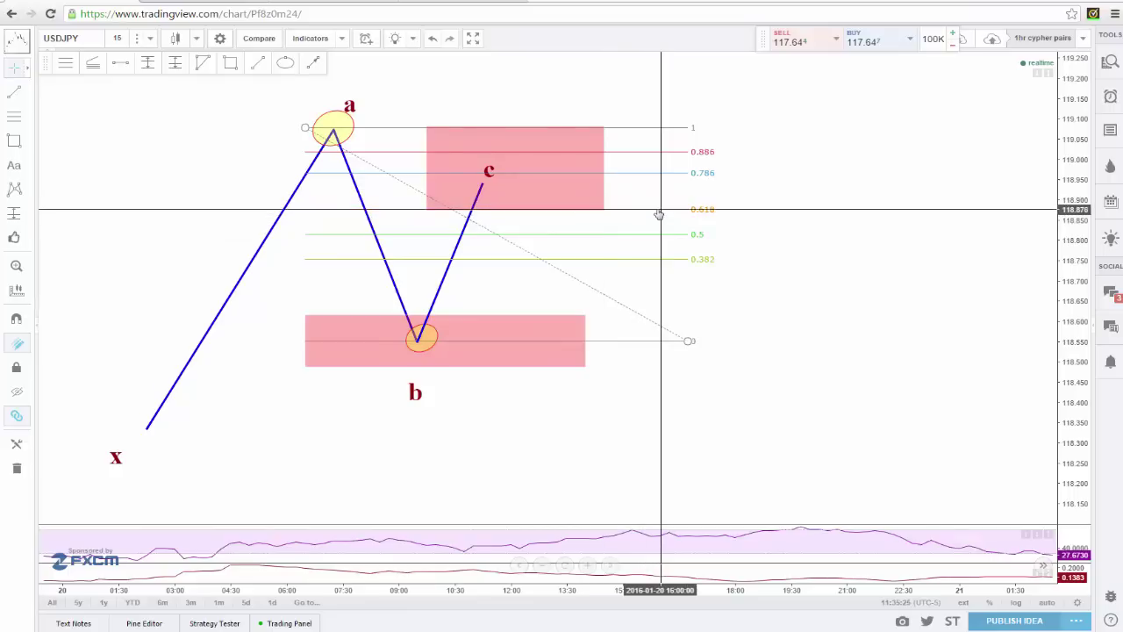
pyautogui.rightClick(658, 210)
pyautogui.click(710, 396)
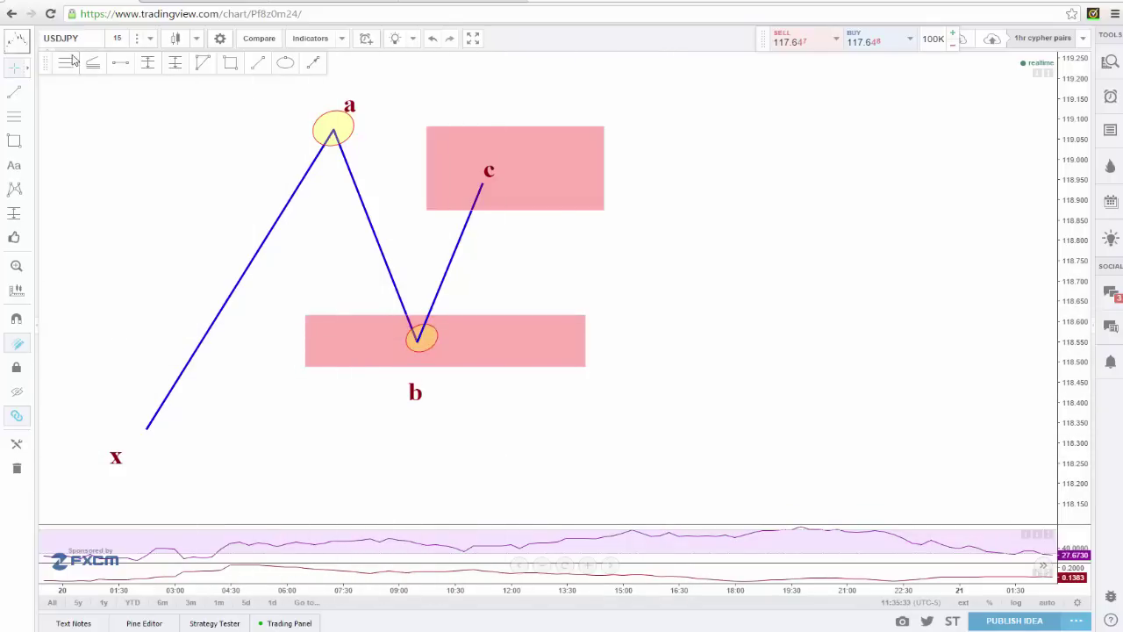
pyautogui.click(127, 429)
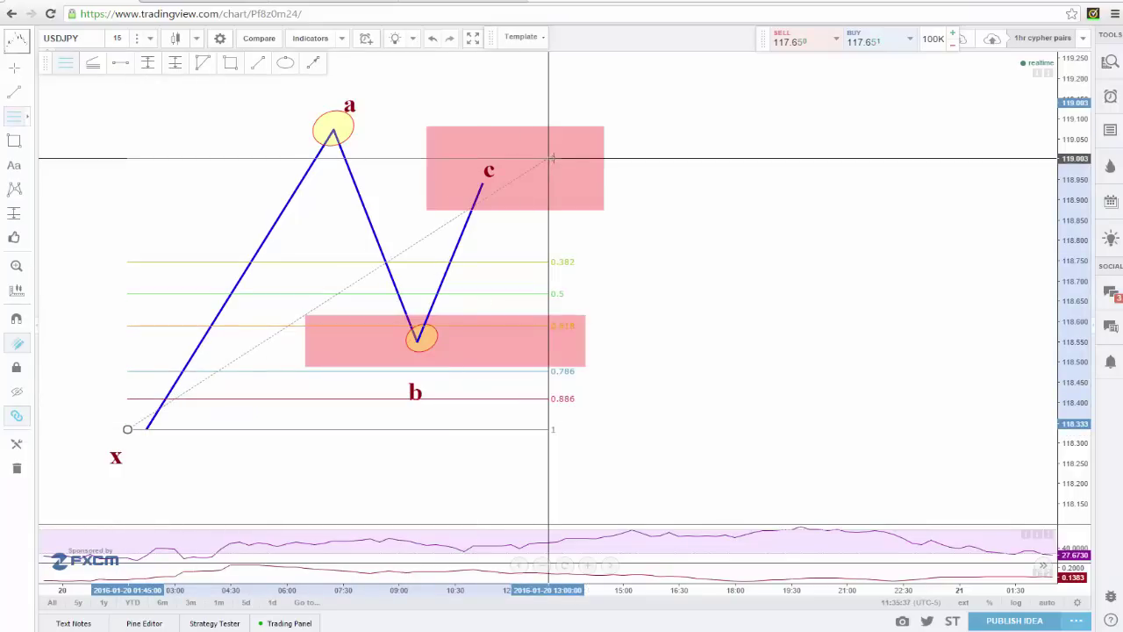
pyautogui.click(734, 129)
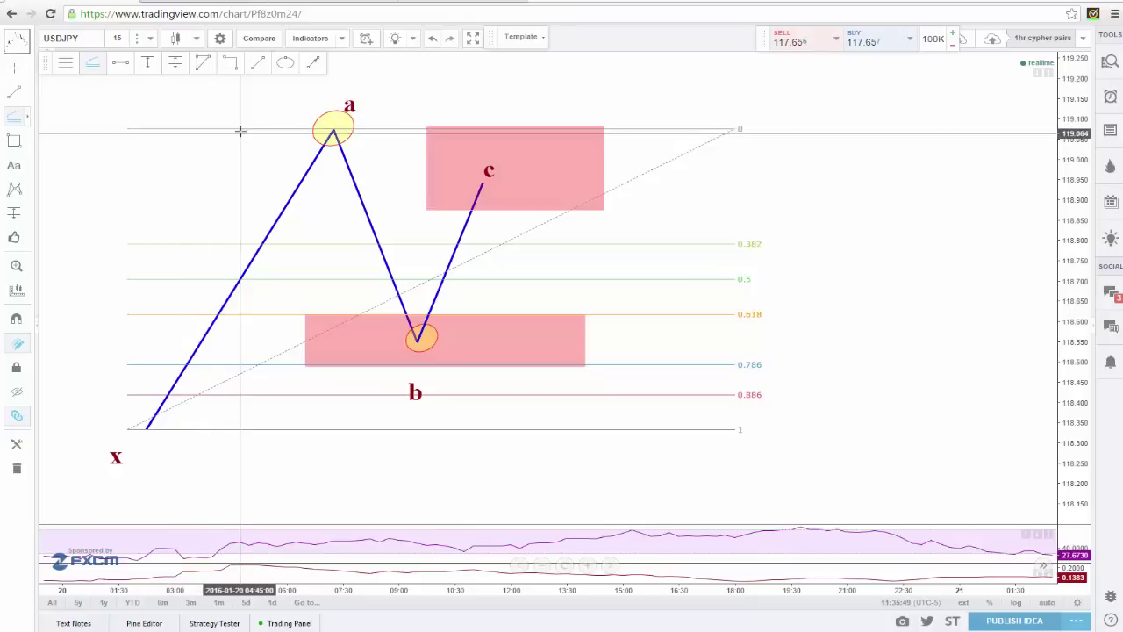
# - Draw a trend-based Fibonacci extension from a's level down to b and back up to a's level
pyautogui.click(332, 342)
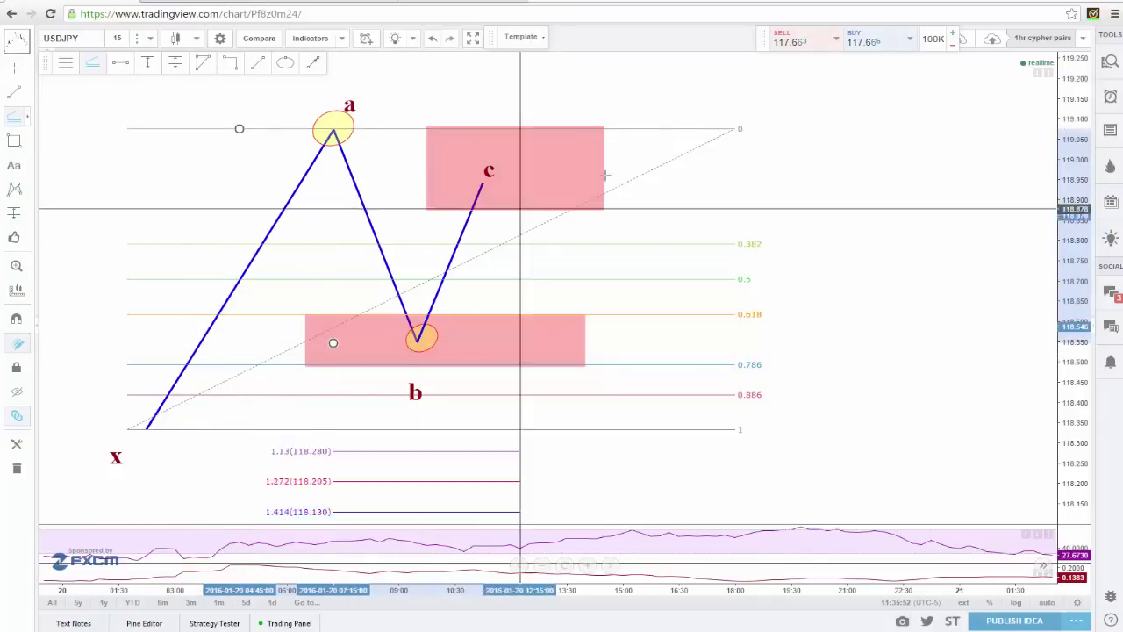
pyautogui.click(707, 128)
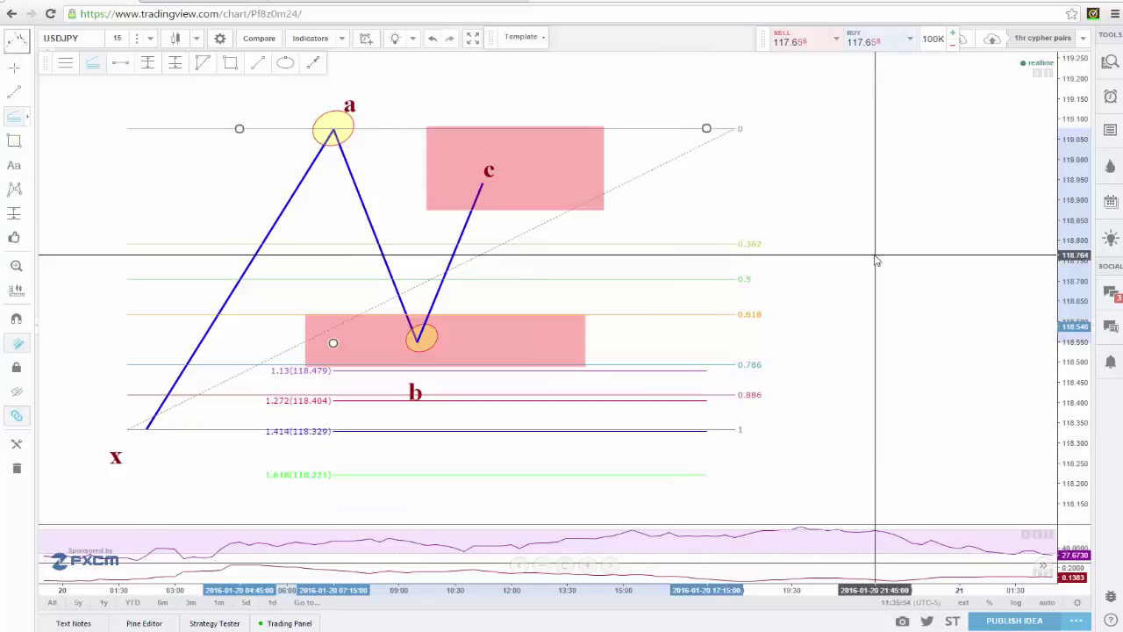
pyautogui.click(685, 403)
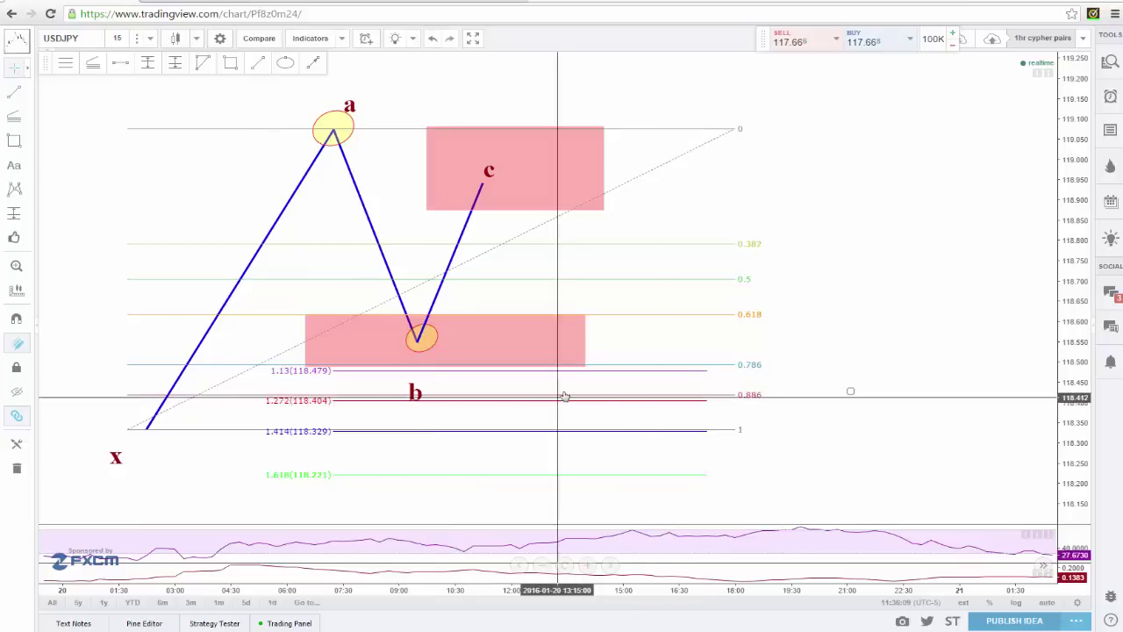
# - Remove the text label "b" and the trend-based Fibonacci extension
pyautogui.rightClick(740, 400)
pyautogui.click(790, 581)
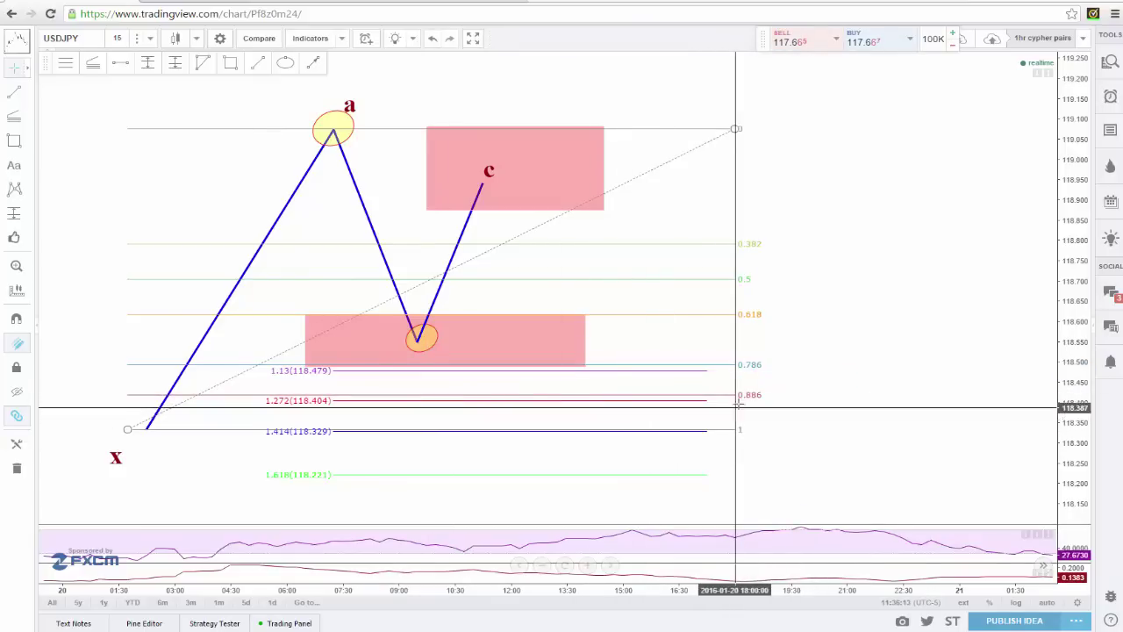
pyautogui.rightClick(704, 404)
pyautogui.click(751, 583)
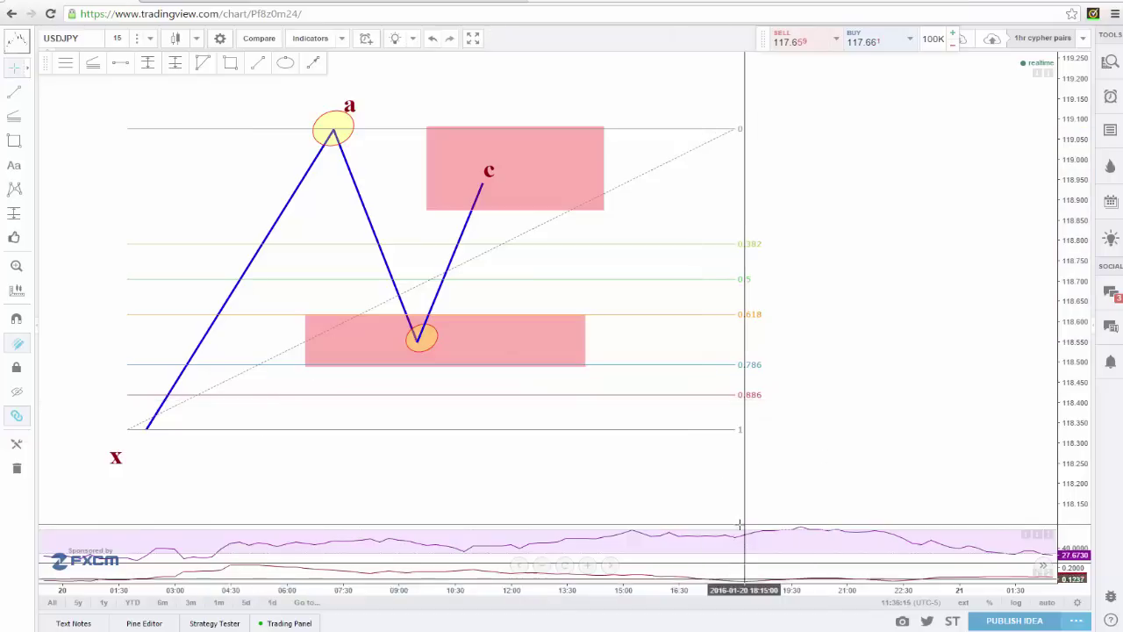
# - Move the shared end of the second and third legs up to the 0.618 level, about 118.61
pyautogui.moveTo(414, 336)
pyautogui.mouseDown()
pyautogui.moveTo(426, 324)
pyautogui.moveTo(418, 317)
pyautogui.mouseUp()
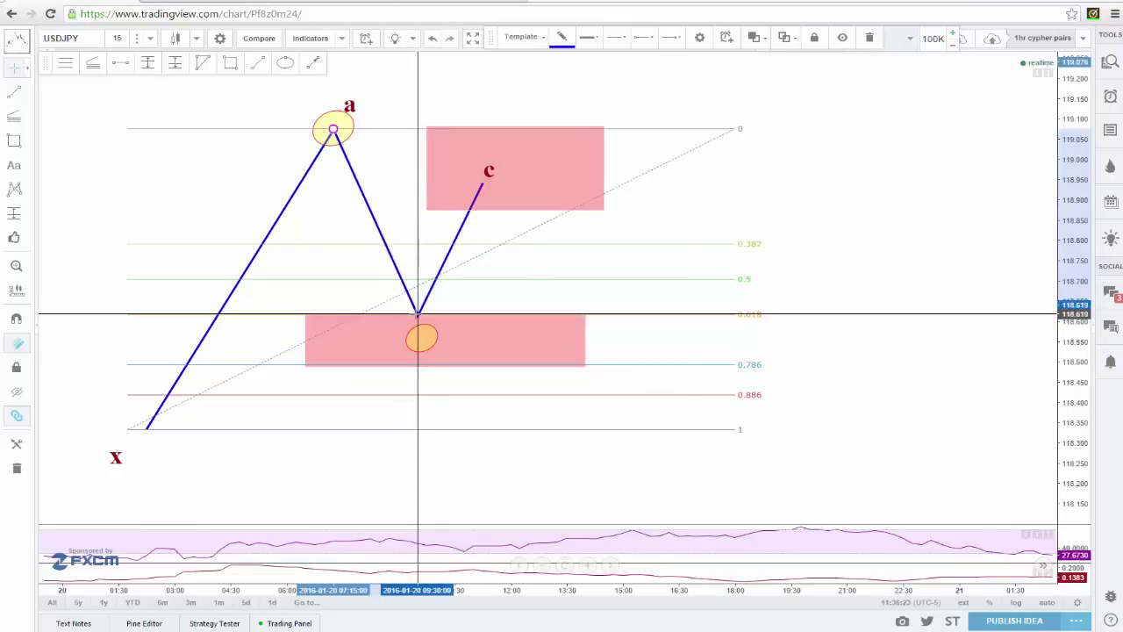
pyautogui.click(503, 306)
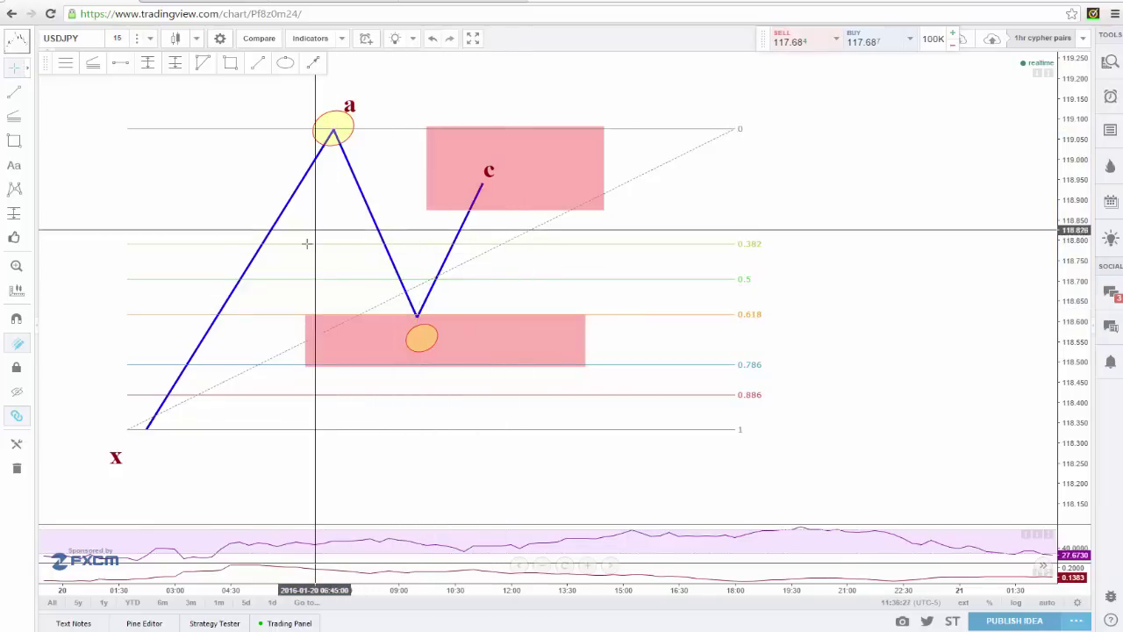
pyautogui.moveTo(413, 326)
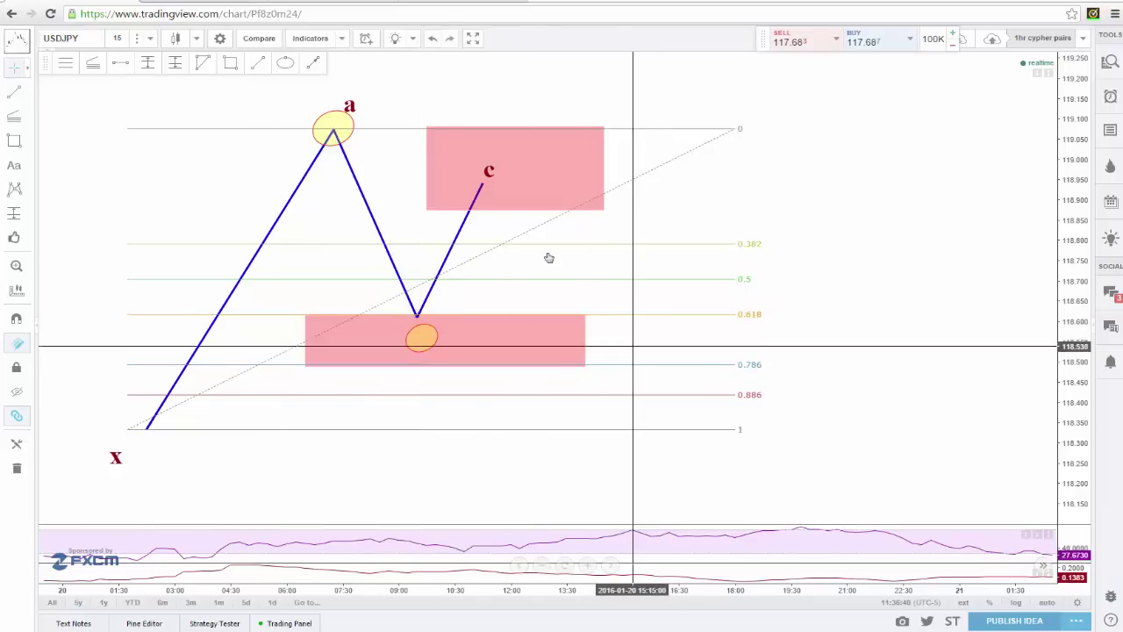
# - Draw a trend-based Fibonacci extension from a down to the raised b point at about 118.61 and back to a's level
pyautogui.click(94, 64)
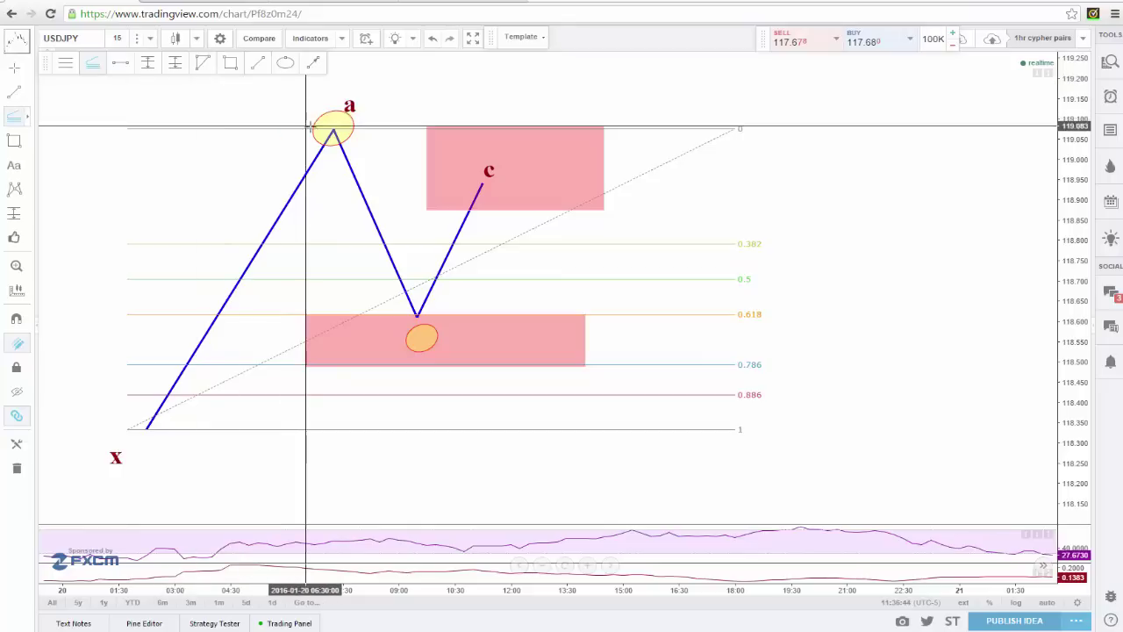
pyautogui.click(389, 317)
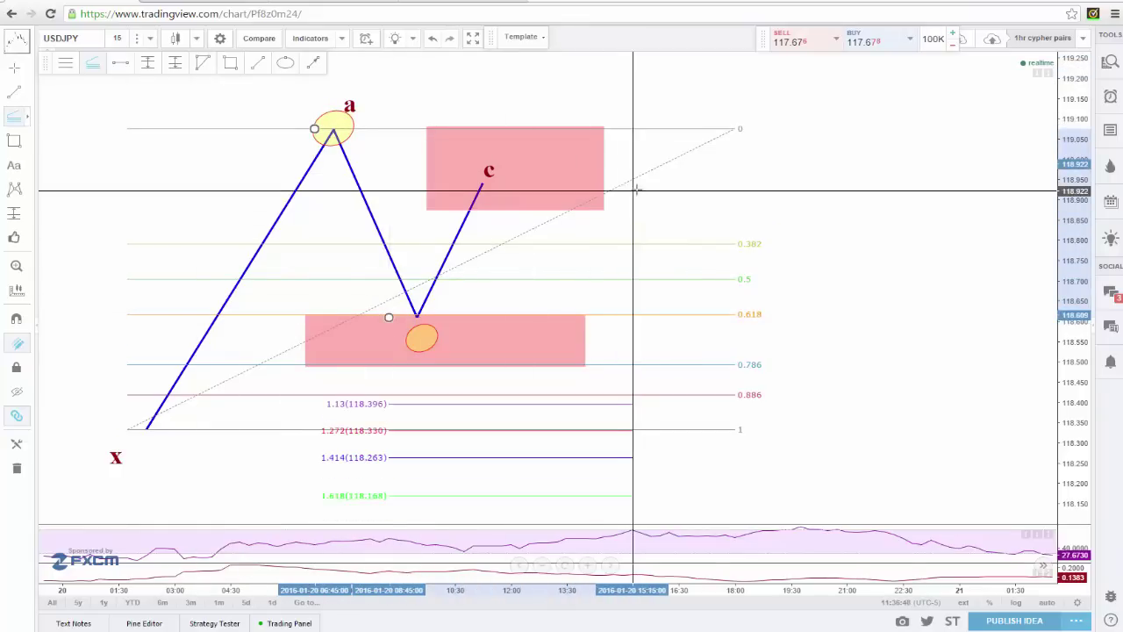
pyautogui.click(814, 148)
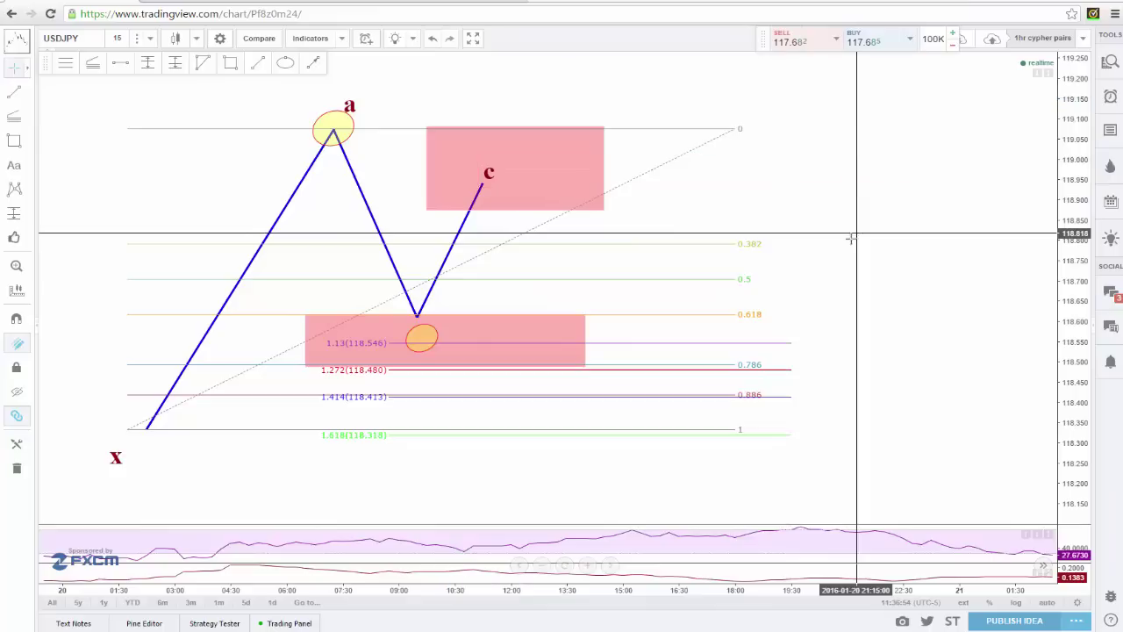
# - Draw a trend line from c down to the 0.786 level of the x-to-a retracement, about 118.49
pyautogui.moveTo(700, 371)
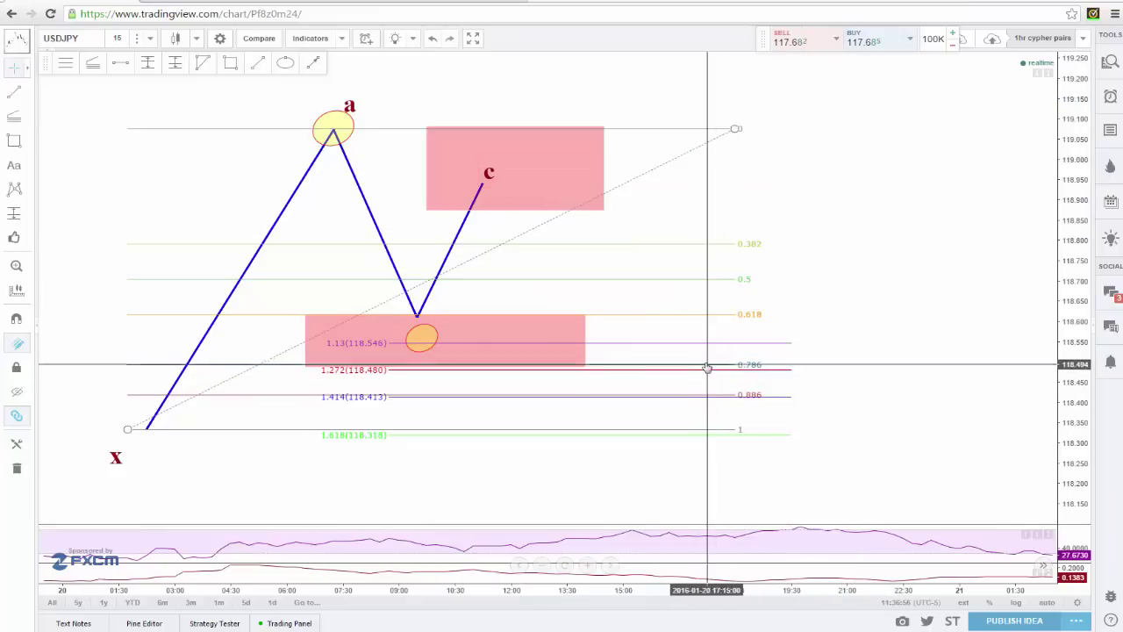
pyautogui.click(260, 64)
pyautogui.click(483, 182)
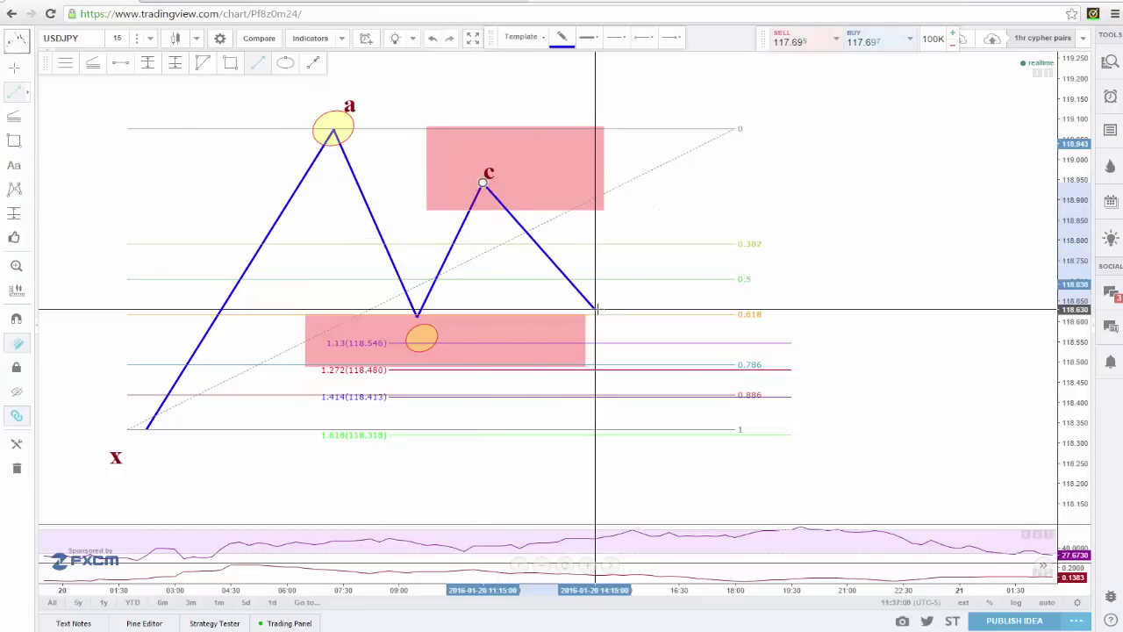
pyautogui.click(615, 364)
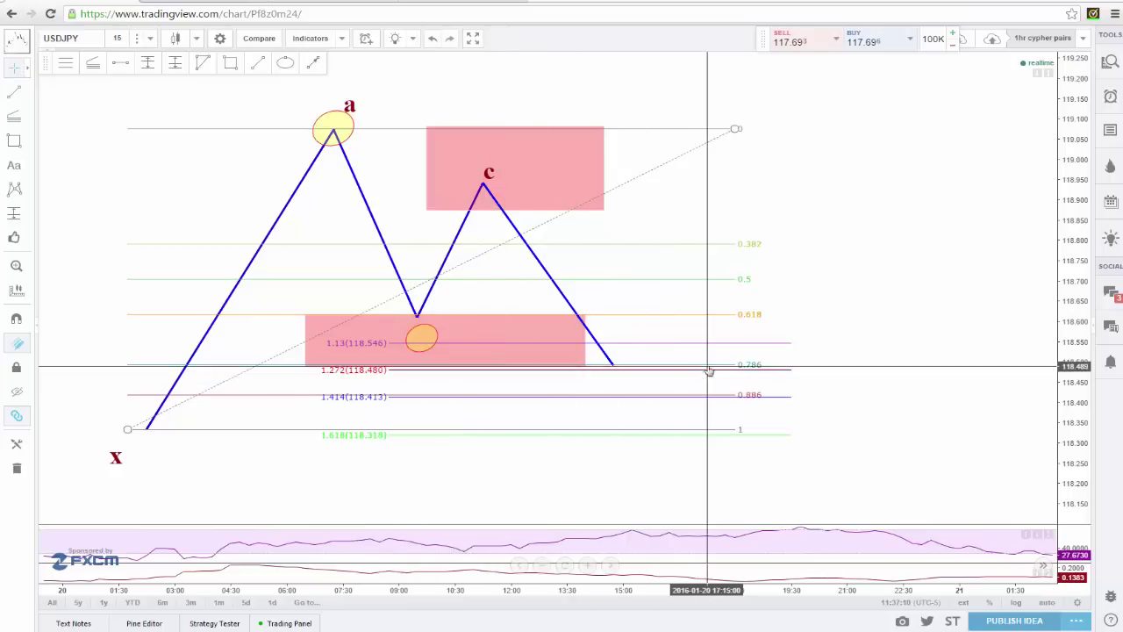
# - Move the b point down into its ellipse at about 118.56, and remove the trend-based Fibonacci extension
pyautogui.click(417, 318)
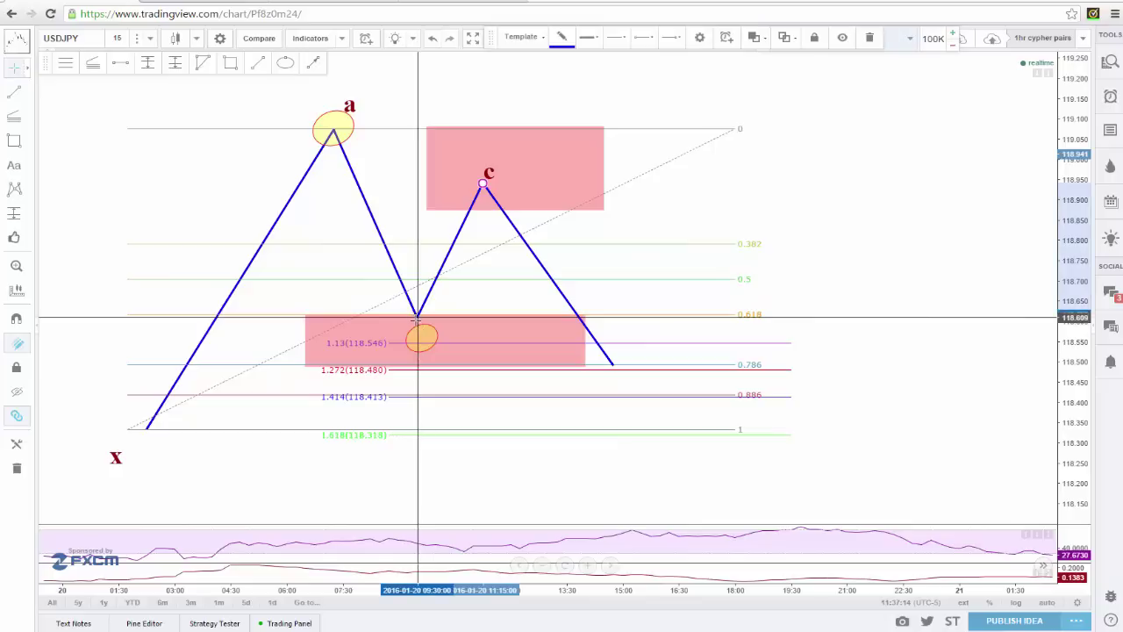
pyautogui.moveTo(418, 335)
pyautogui.mouseDown()
pyautogui.moveTo(409, 313)
pyautogui.moveTo(419, 335)
pyautogui.mouseUp()
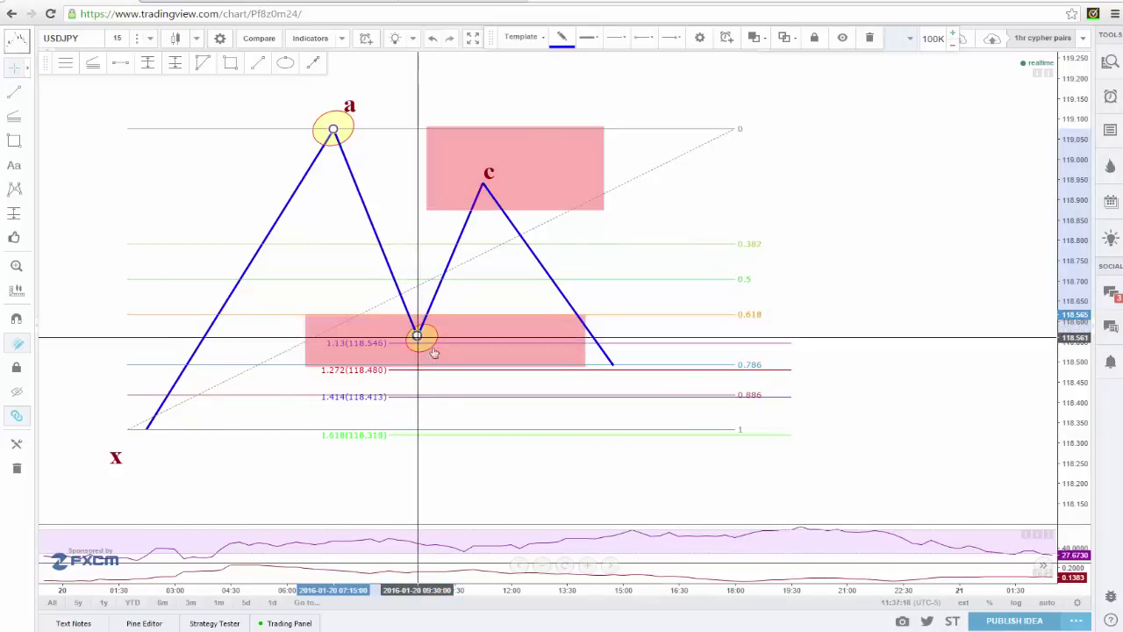
pyautogui.rightClick(689, 376)
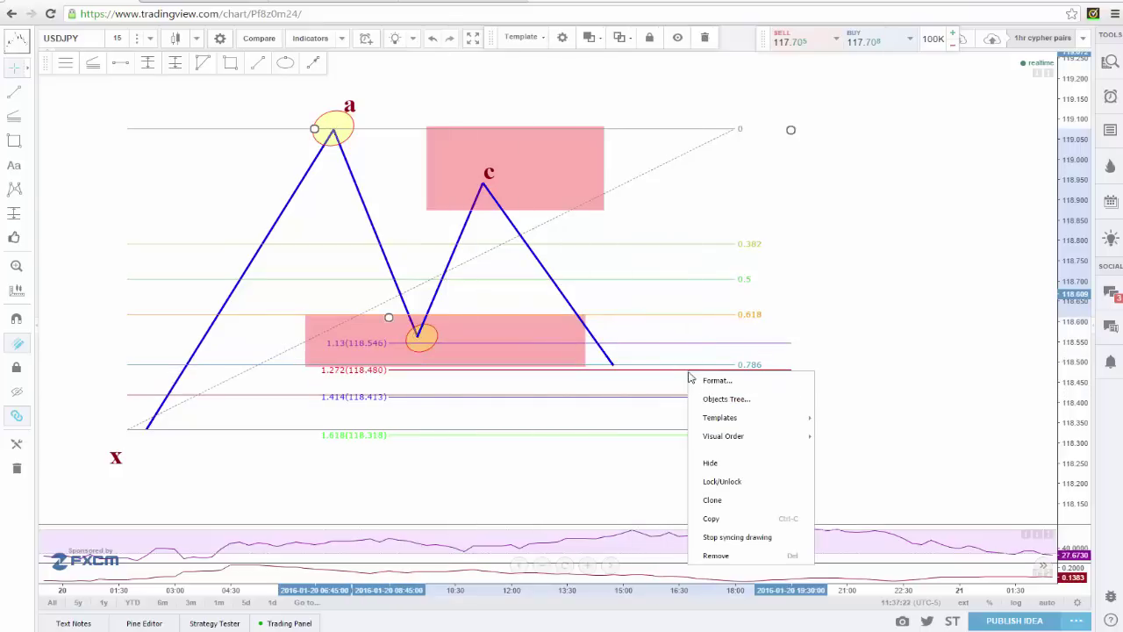
pyautogui.click(715, 557)
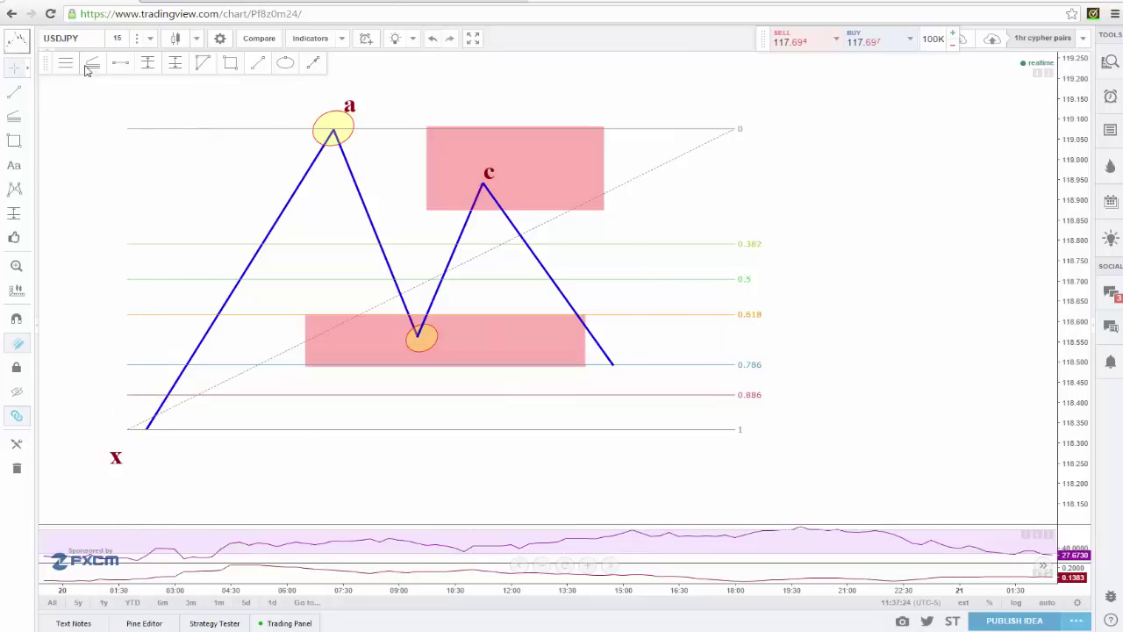
# - Draw a trend-based Fibonacci extension from a's level down to the b point at about 118.56 and back to a's level
pyautogui.click(305, 130)
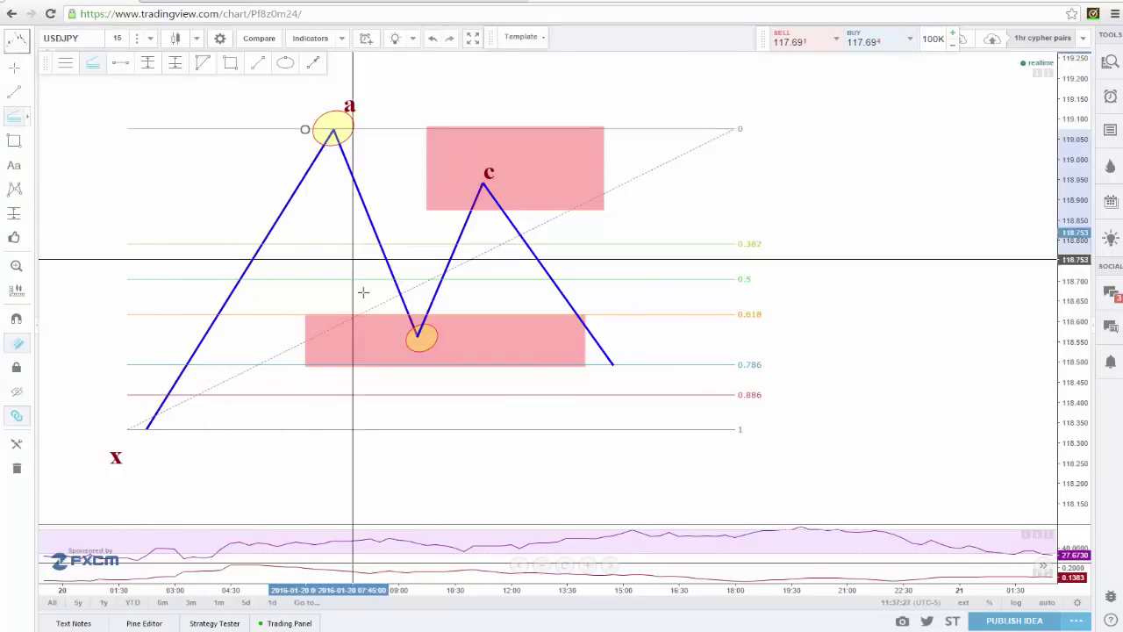
pyautogui.click(389, 338)
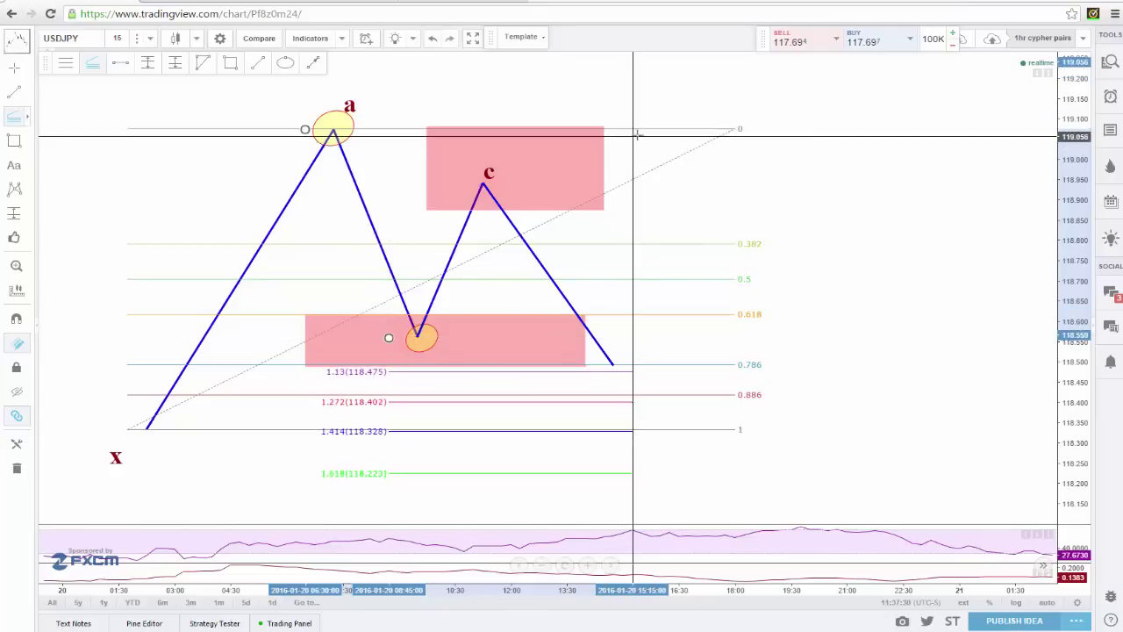
pyautogui.click(670, 129)
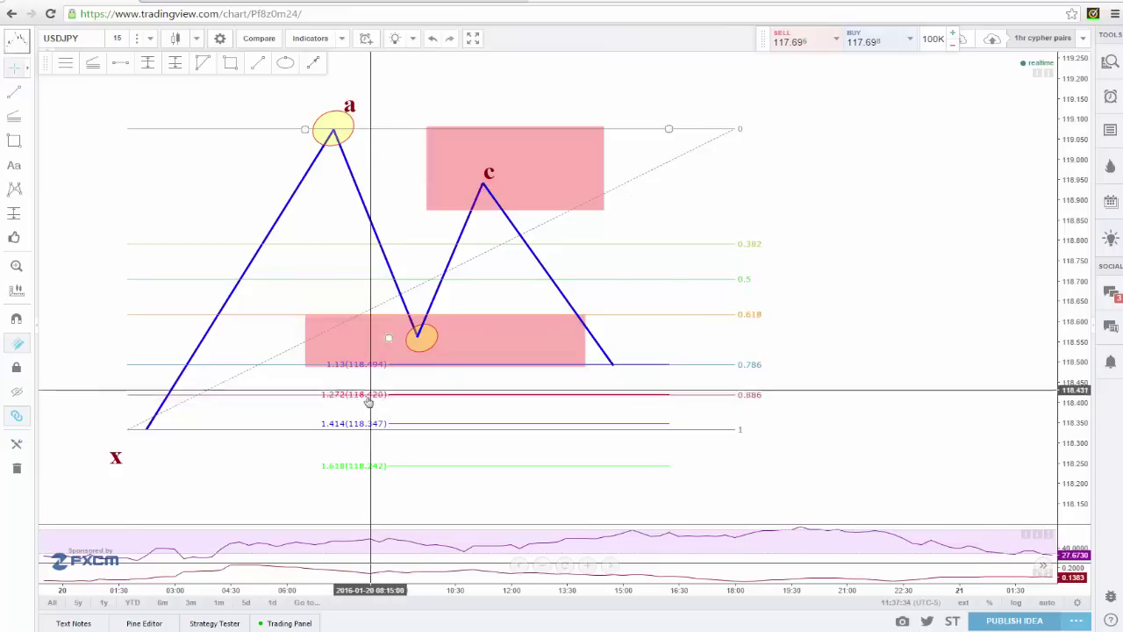
pyautogui.click(740, 397)
pyautogui.click(741, 399)
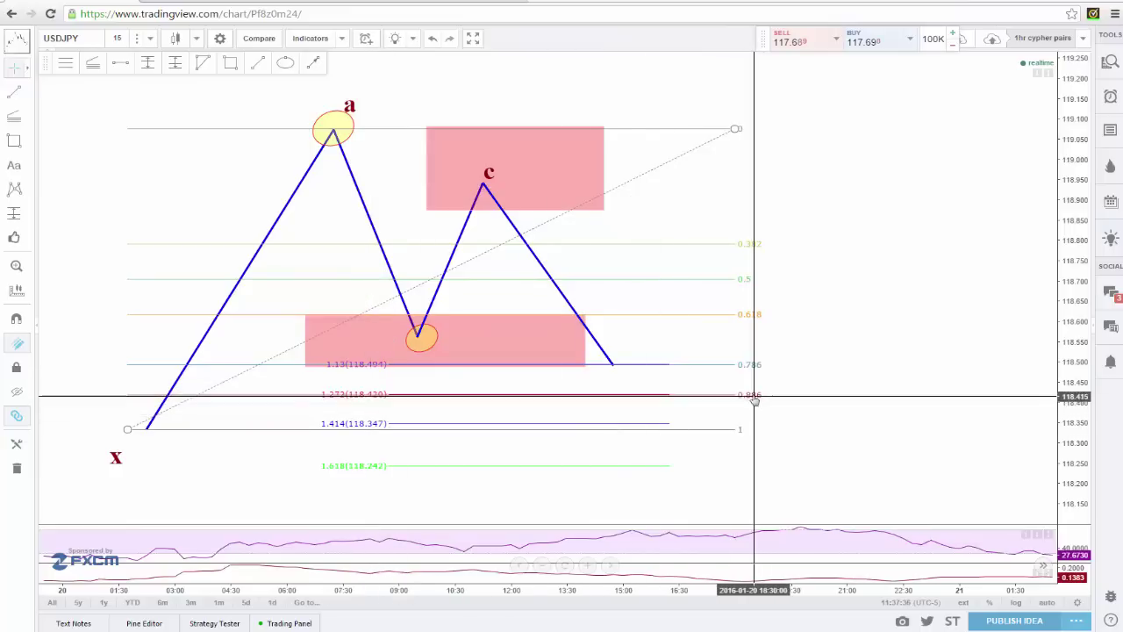
# - Move the end of the final leg from c down to the 0.886 level, about 118.42
pyautogui.click(607, 365)
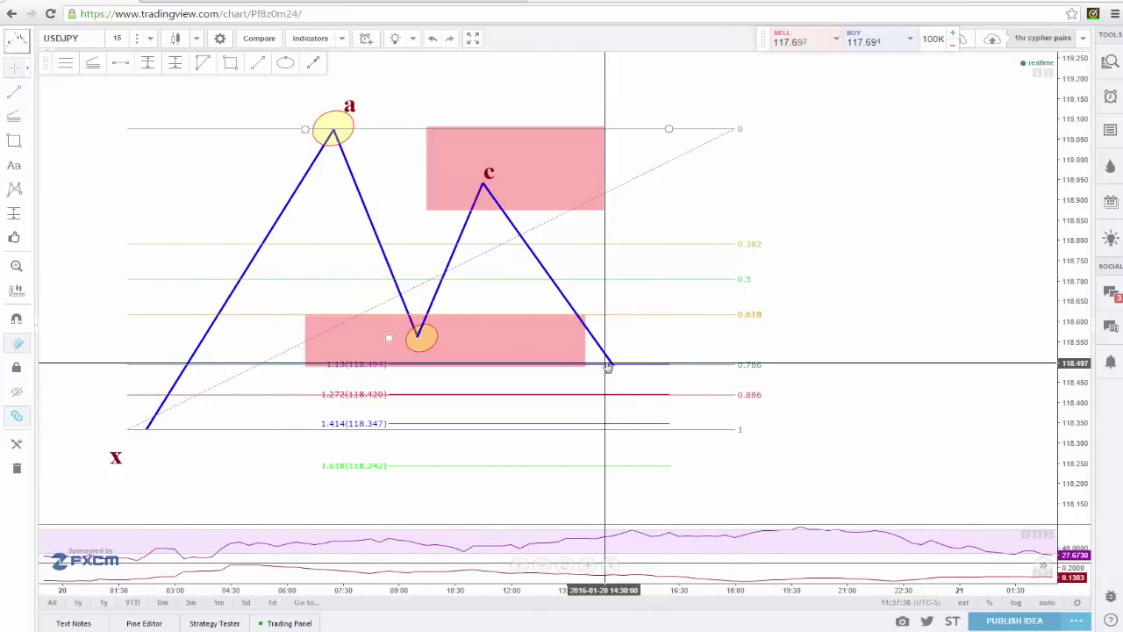
pyautogui.moveTo(613, 364); pyautogui.dragTo(642, 394)
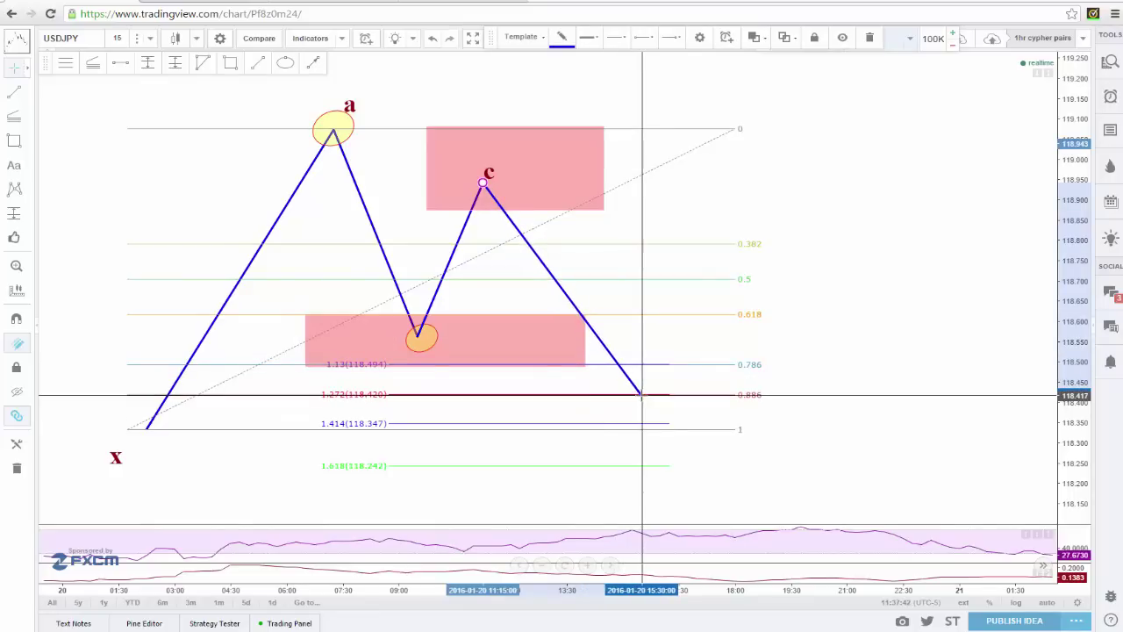
pyautogui.click(632, 314)
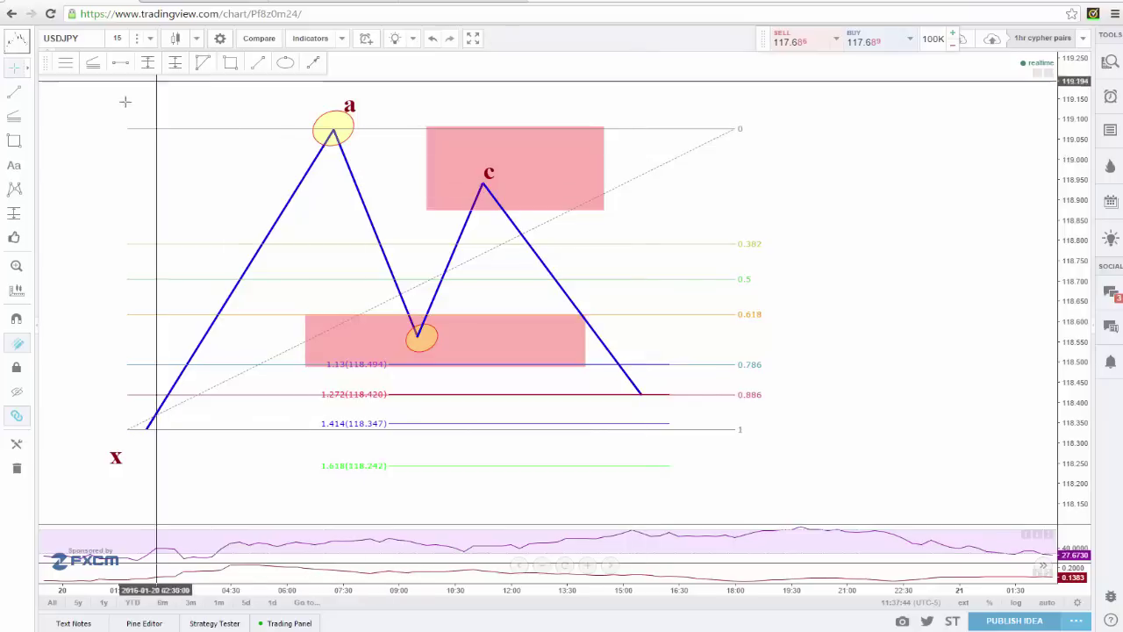
# - Add the text label "d" just below the end of the final leg
pyautogui.click(11, 168)
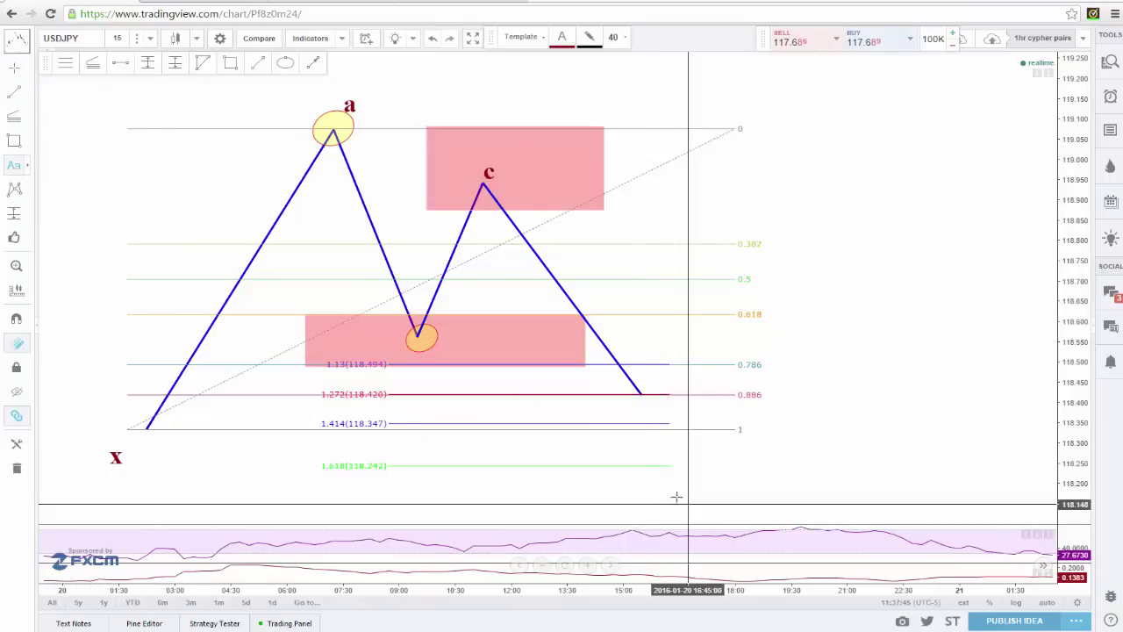
pyautogui.click(659, 408)
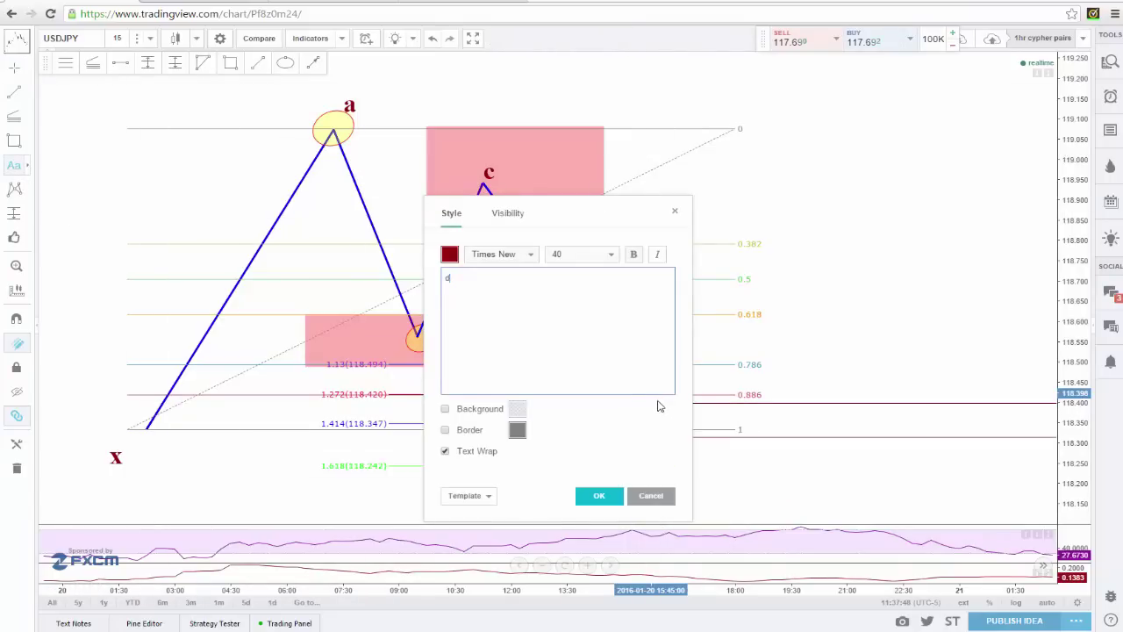
pyautogui.click(591, 498)
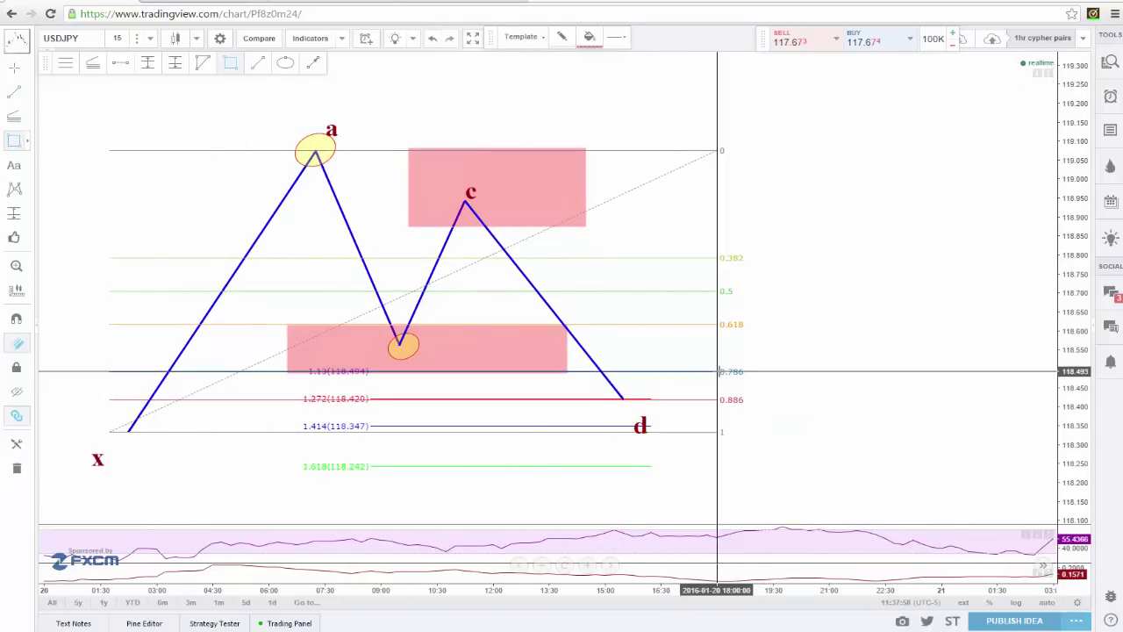
# - Draw a red rectangle from the 0.786 level down to the 1.618 extension, and a green one above it up to about 118.72
pyautogui.click(744, 466)
pyautogui.moveTo(717, 371); pyautogui.dragTo(744, 284)
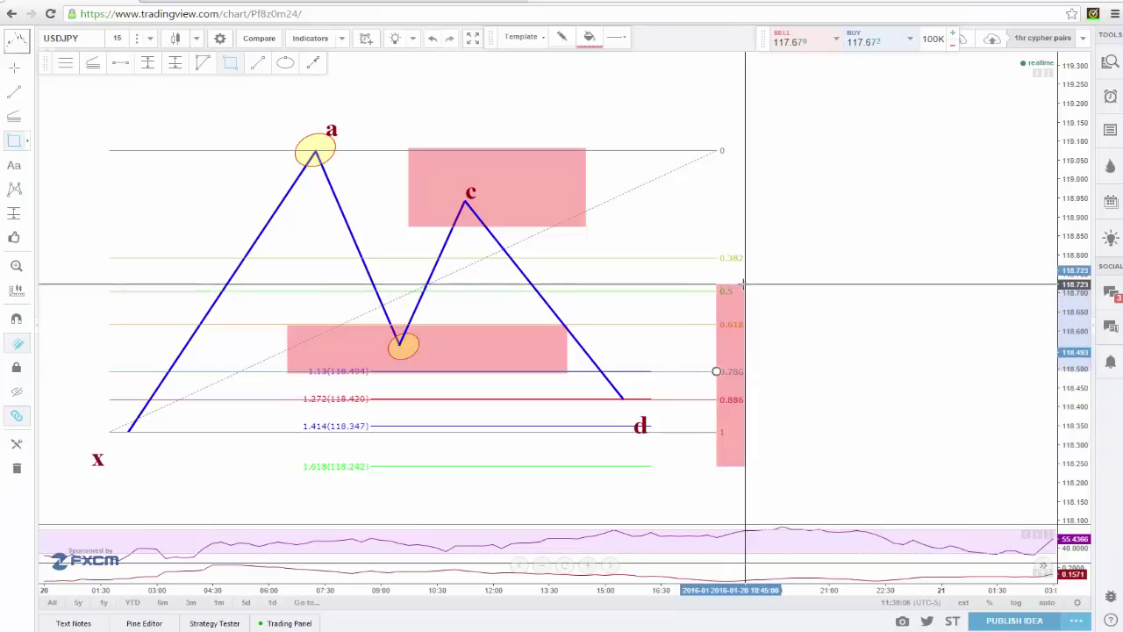
pyautogui.click(589, 37)
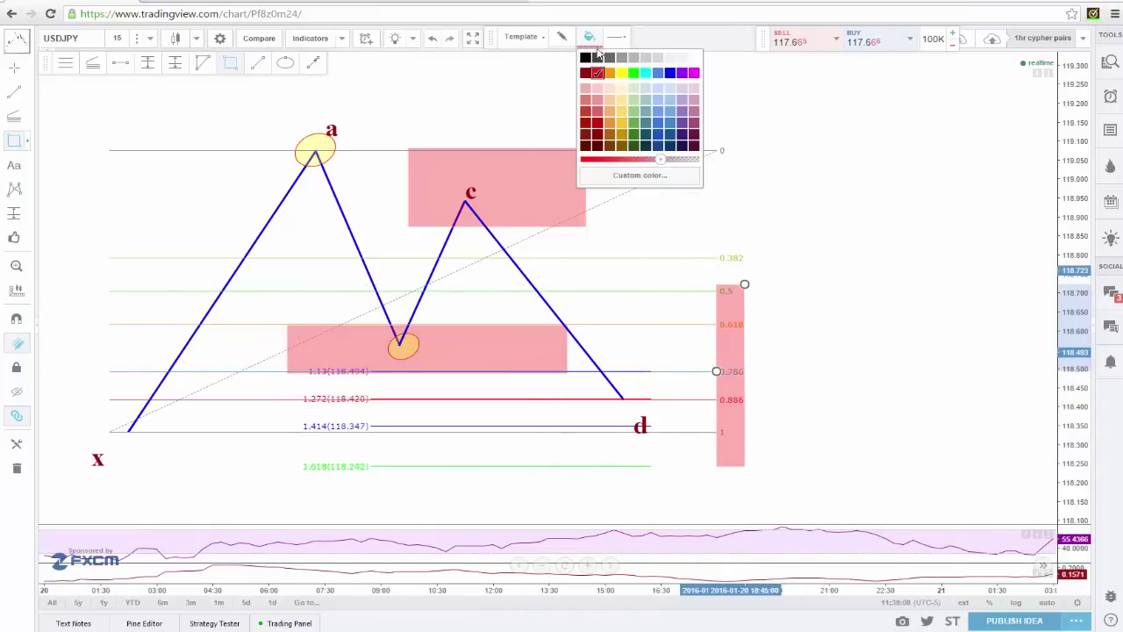
pyautogui.click(634, 74)
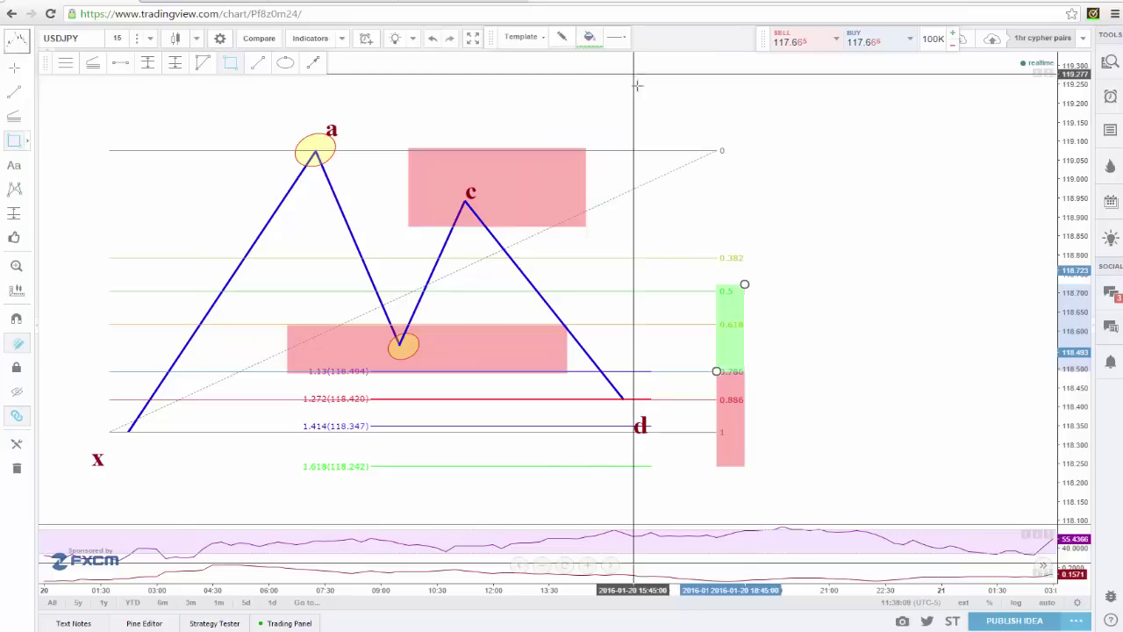
pyautogui.click(767, 269)
# - Draw a narrow green rectangle beside the first pair, from the 0.886 level at about 118.42 up to about 118.72
pyautogui.click(232, 64)
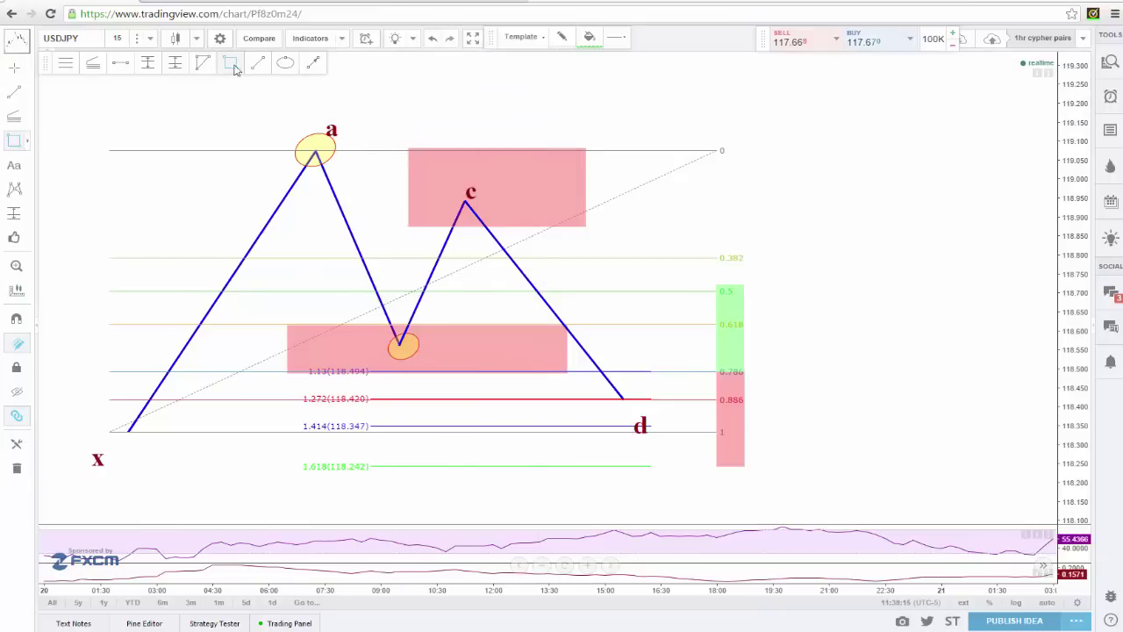
pyautogui.click(764, 399)
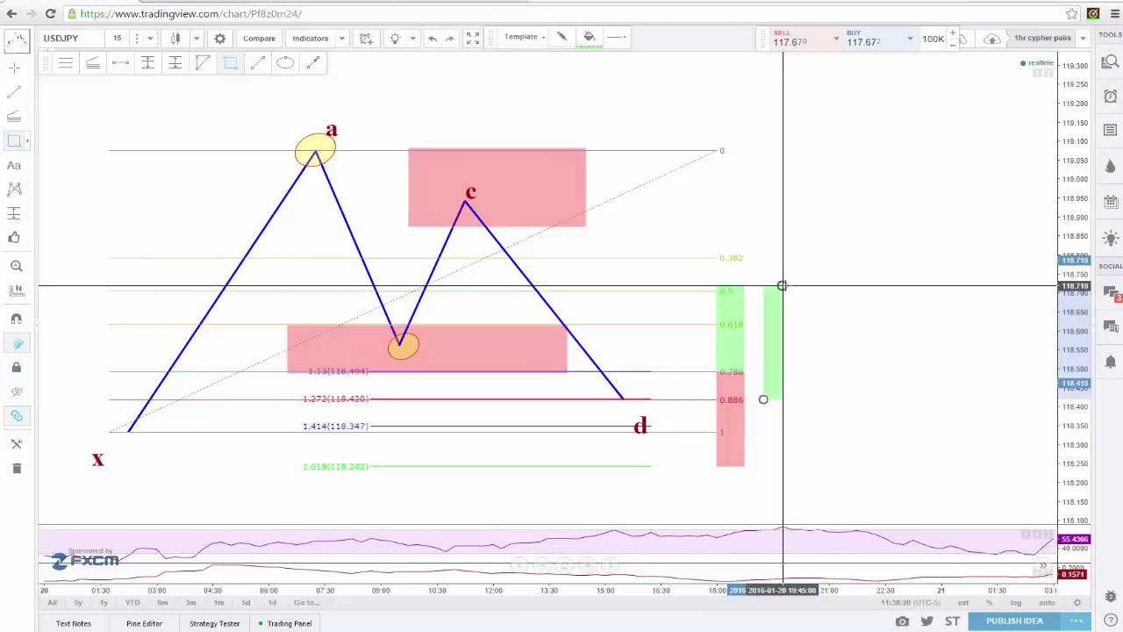
pyautogui.click(781, 285)
pyautogui.click(830, 271)
# - Draw a red rectangle under the narrow green one, from about 118.42 down to about 118.25
pyautogui.click(230, 63)
pyautogui.click(589, 37)
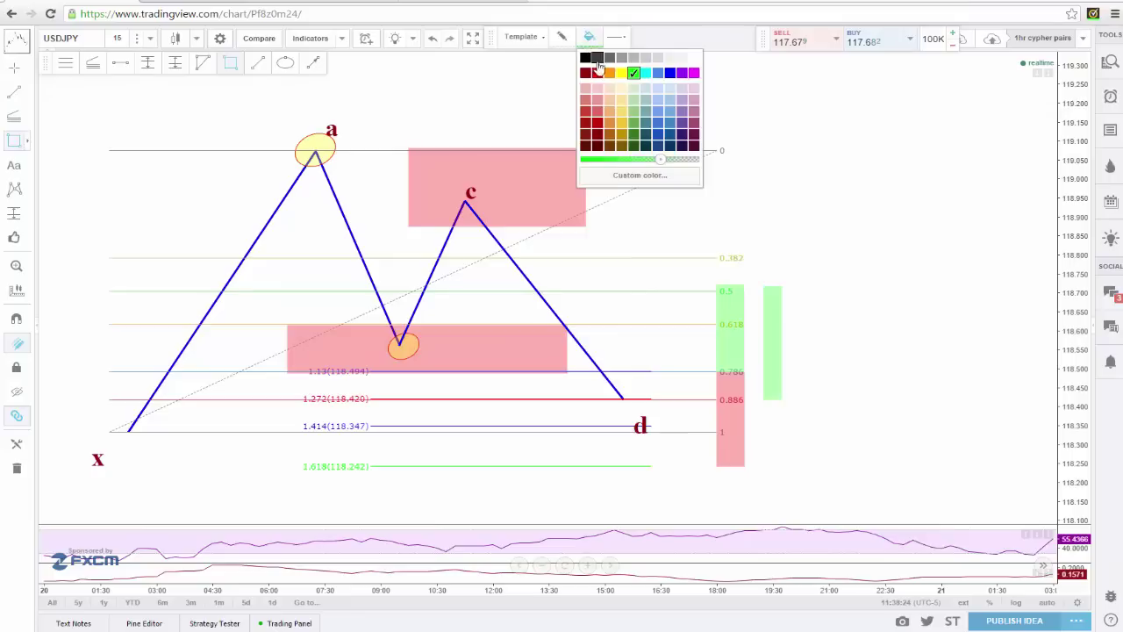
pyautogui.click(598, 73)
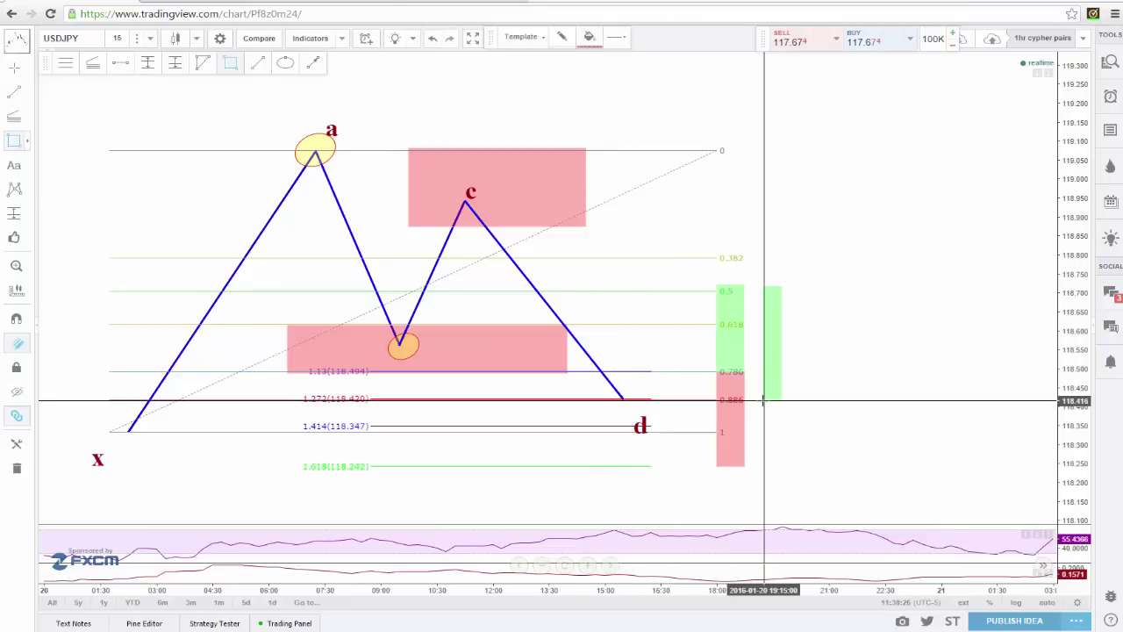
pyautogui.click(764, 401)
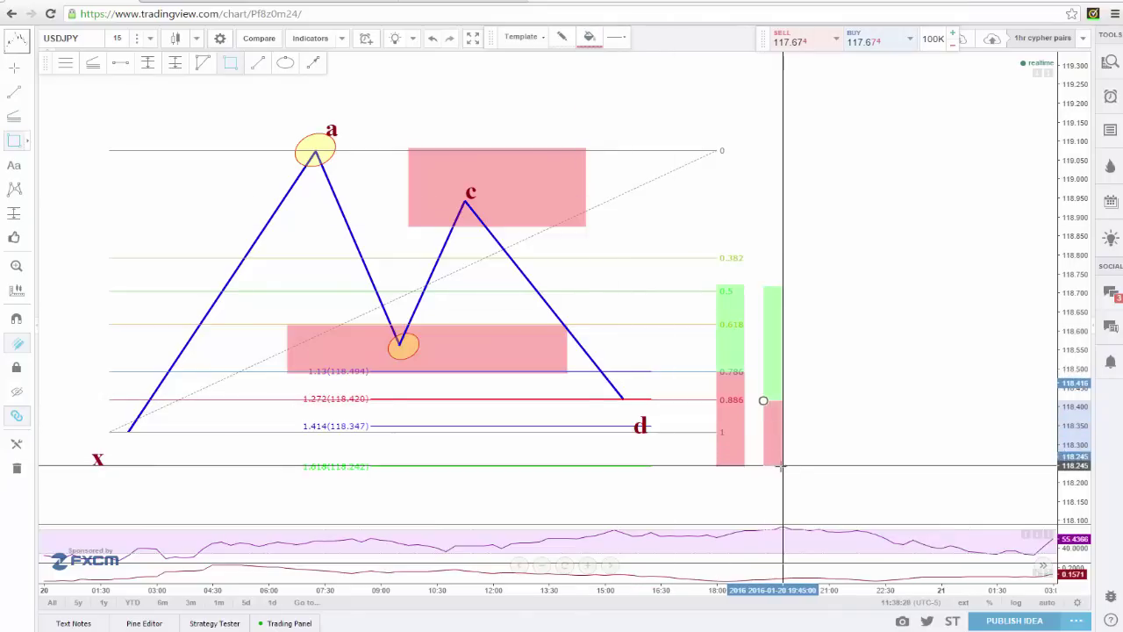
pyautogui.click(782, 465)
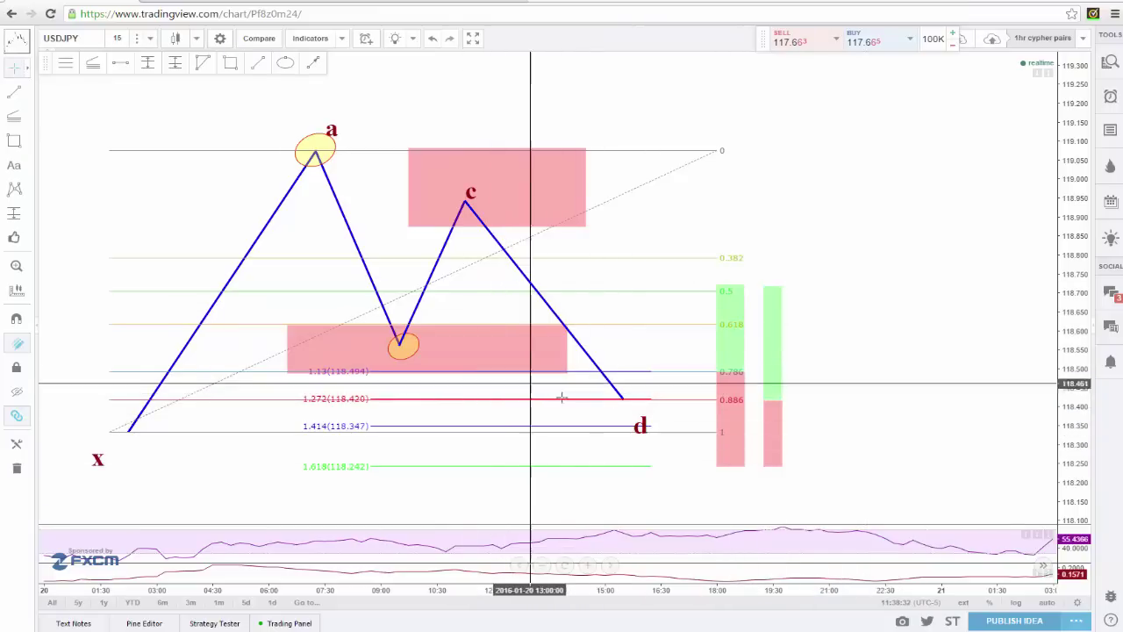
# - Draw an XABCD pattern over the sketched legs through x, a, b, c and d
pyautogui.click(15, 188)
pyautogui.click(128, 431)
pyautogui.click(315, 151)
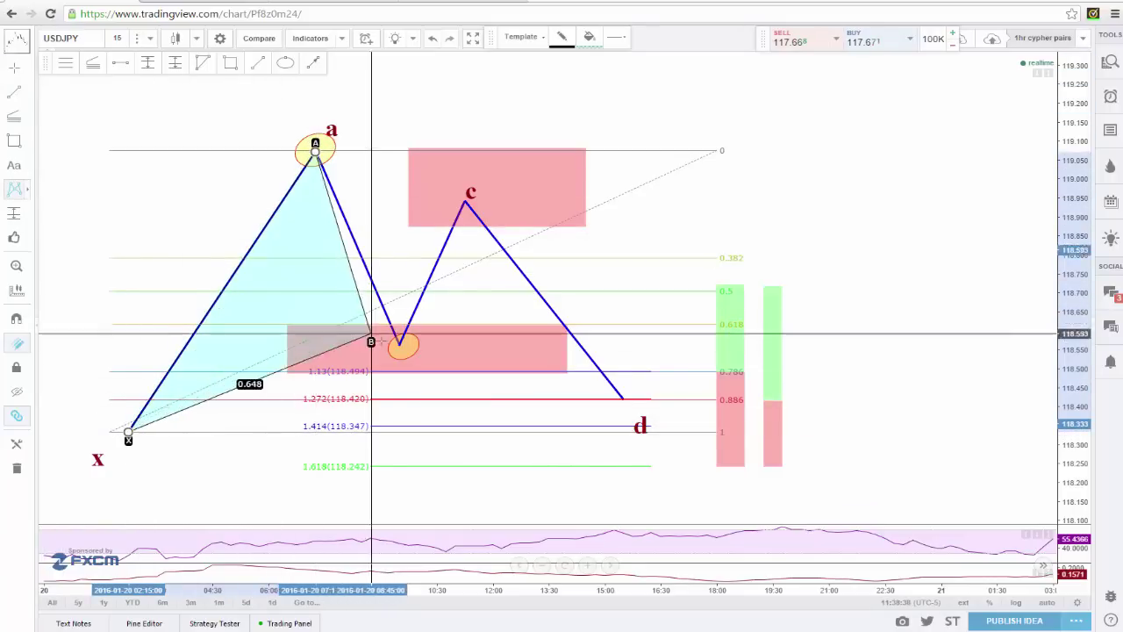
pyautogui.click(399, 345)
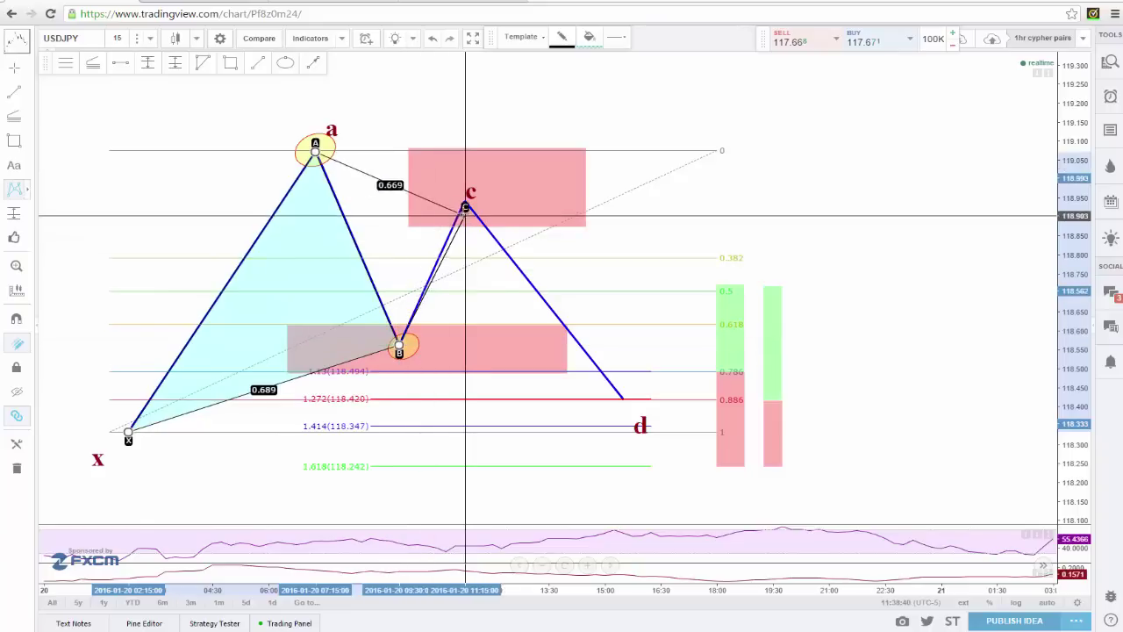
pyautogui.click(465, 201)
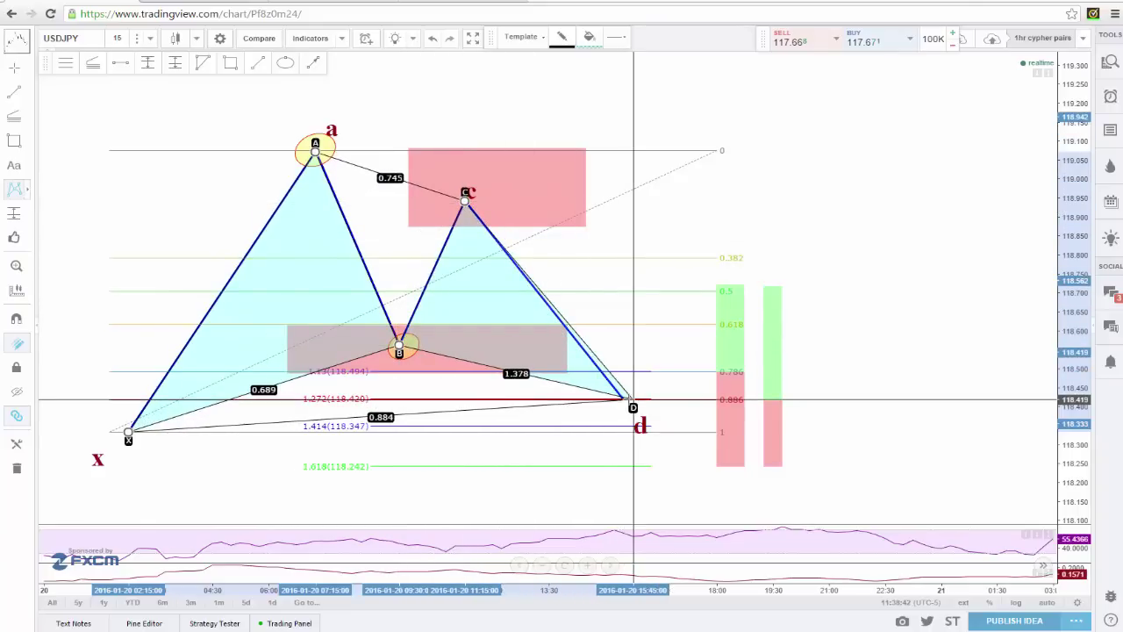
pyautogui.click(623, 402)
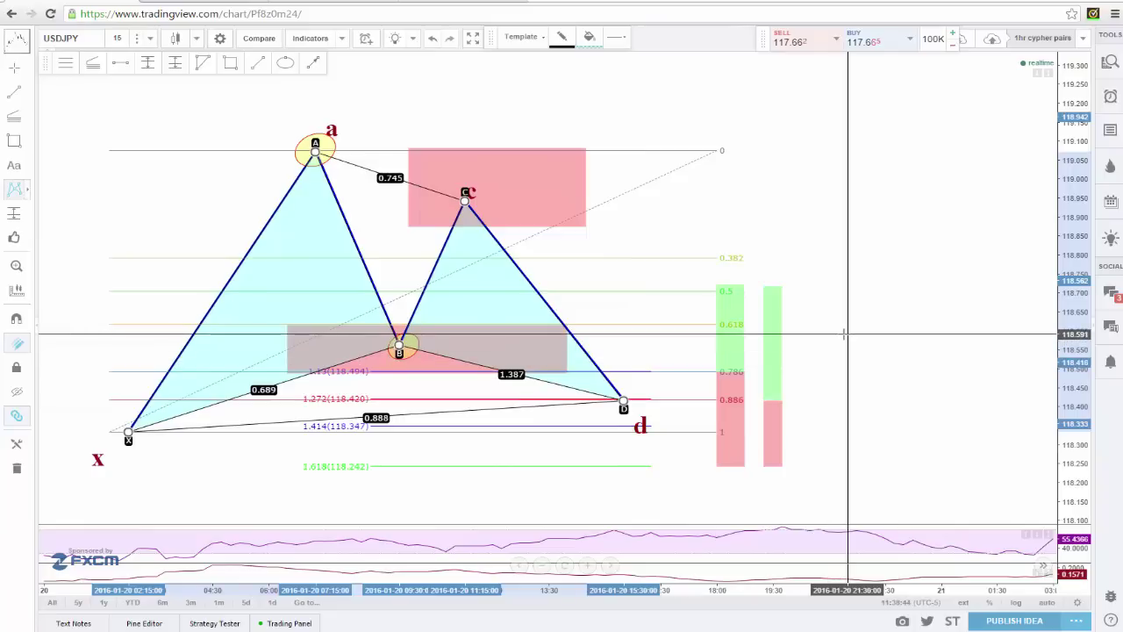
pyautogui.click(833, 302)
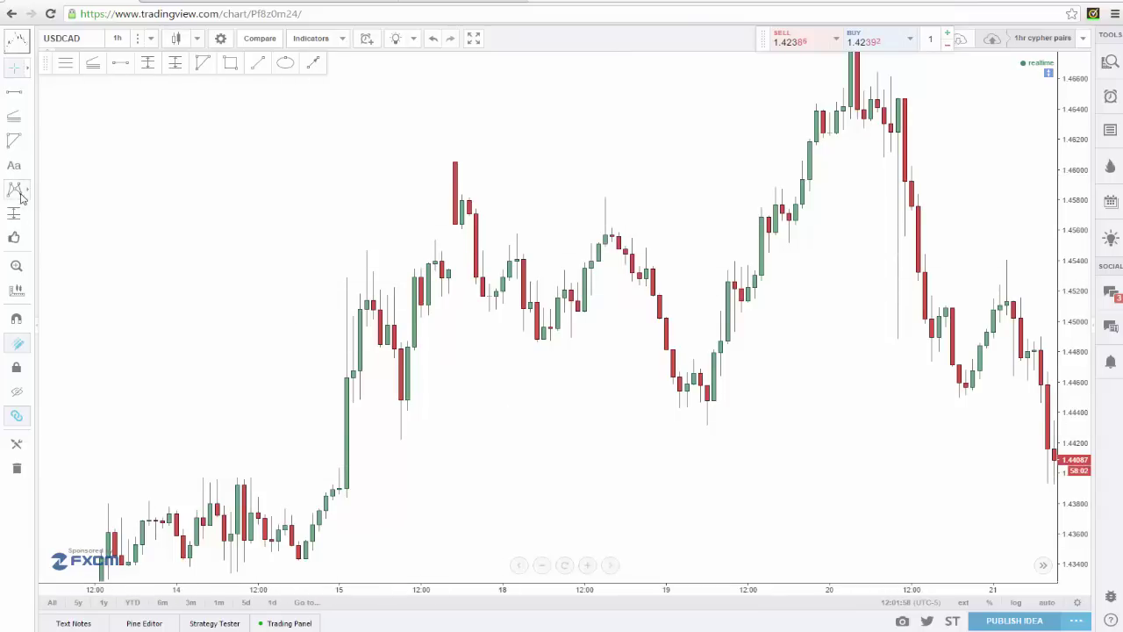
# - Mark the swing low near 1.442 on the USDCAD chart with a small yellow ellipse
pyautogui.click(286, 65)
pyautogui.click(421, 429)
pyautogui.click(387, 437)
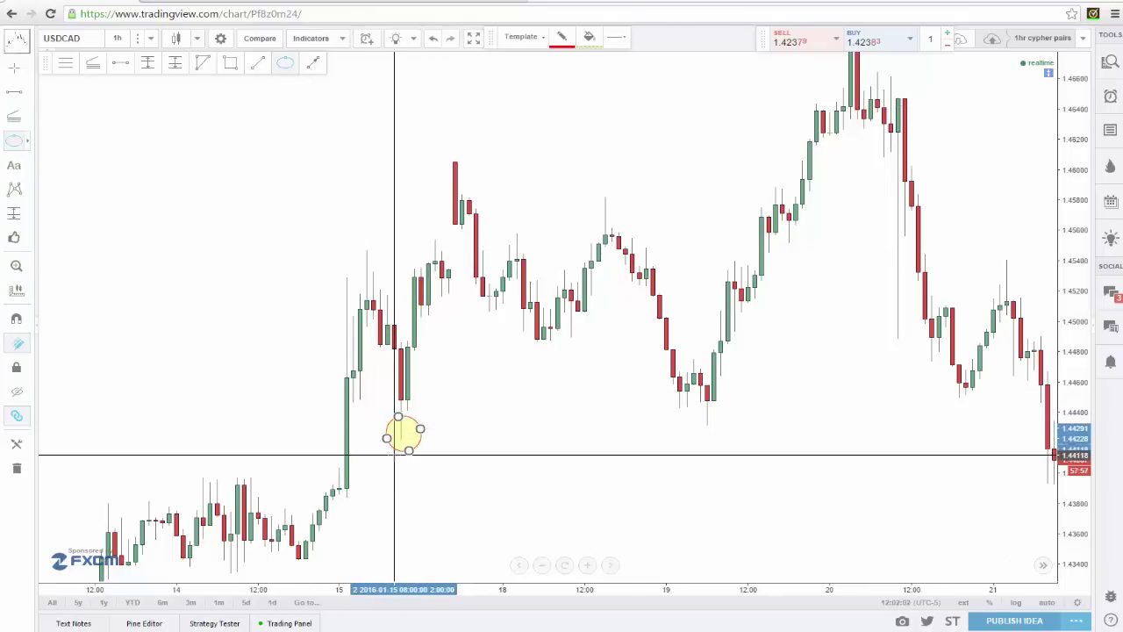
pyautogui.click(477, 438)
# - Draw an XABCD pattern with X at 1.44220, A at 1.46053, B at 1.44860, C at 1.45834 and D at the low after C
pyautogui.click(14, 188)
pyautogui.click(400, 438)
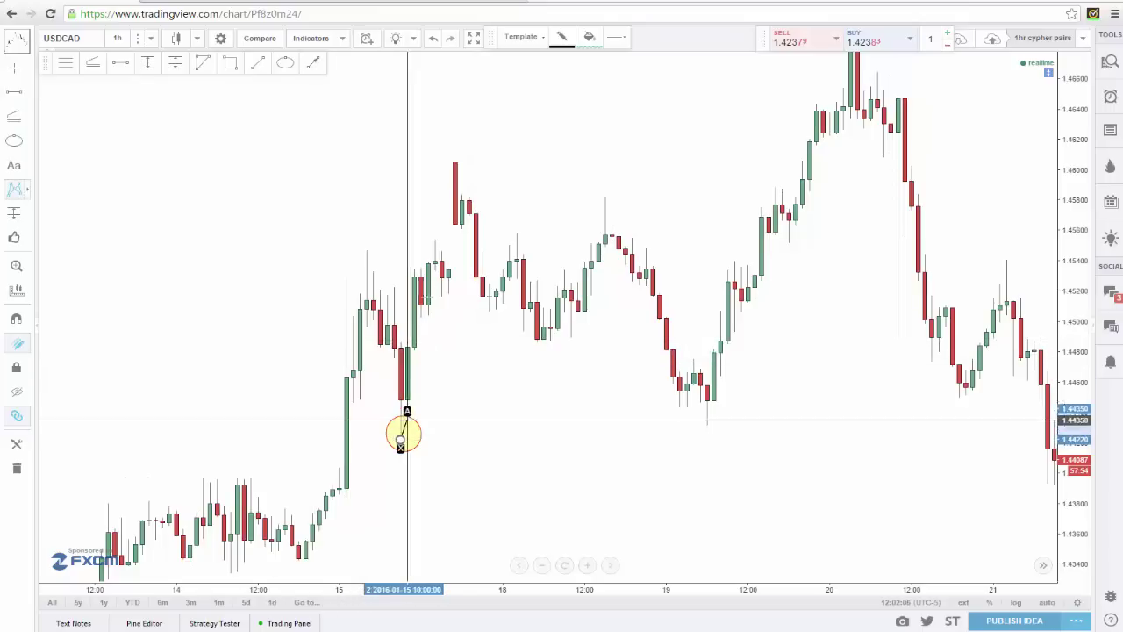
pyautogui.click(454, 158)
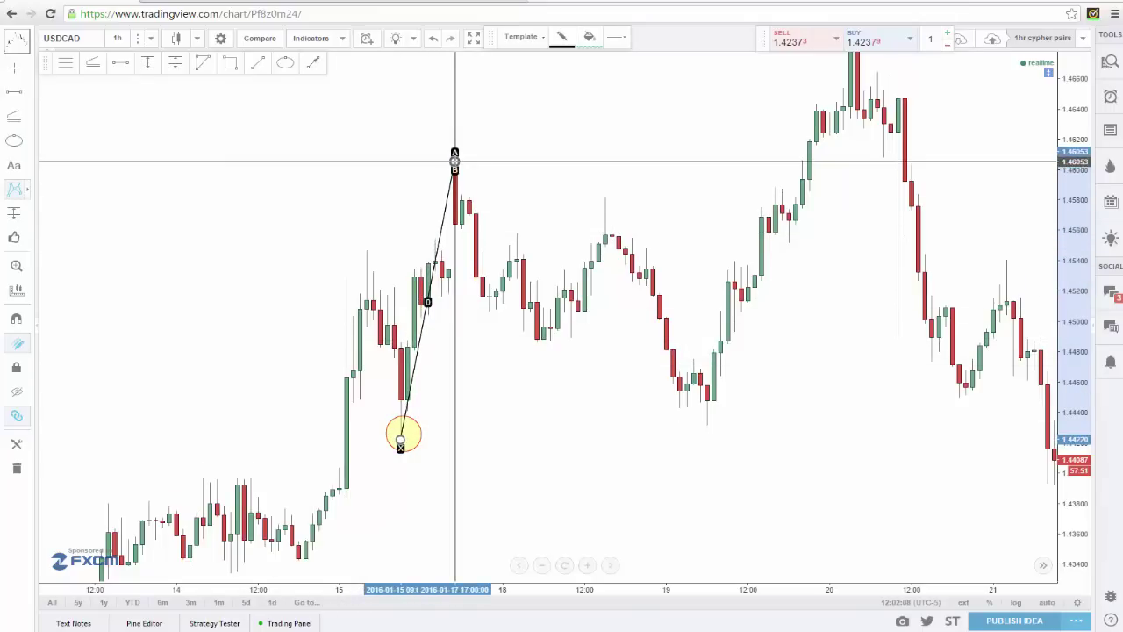
pyautogui.click(537, 345)
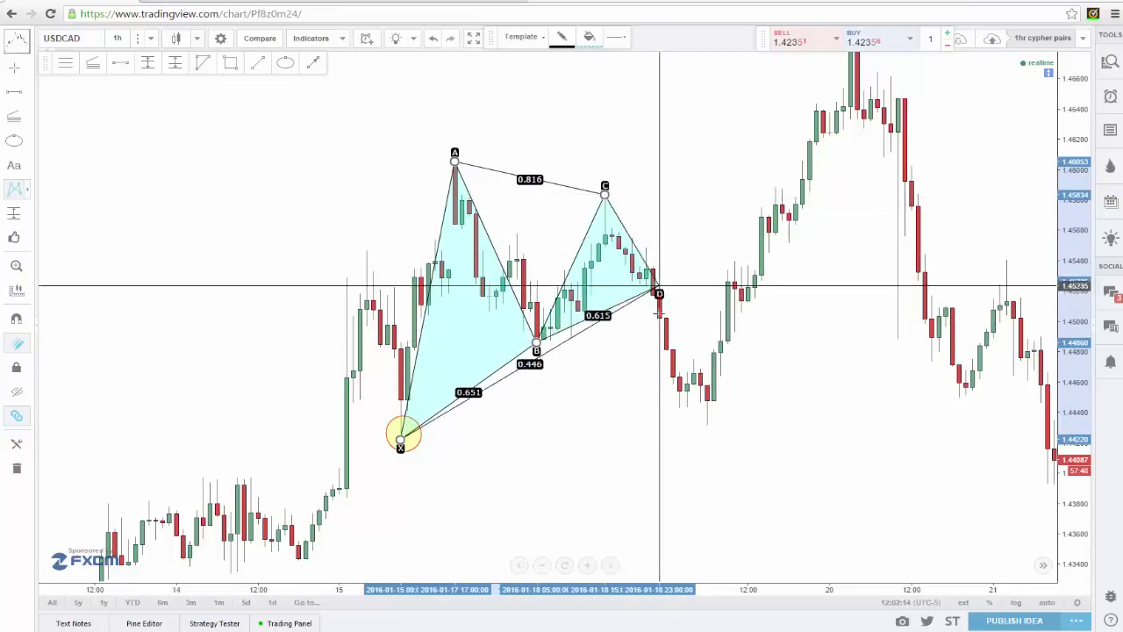
pyautogui.click(694, 403)
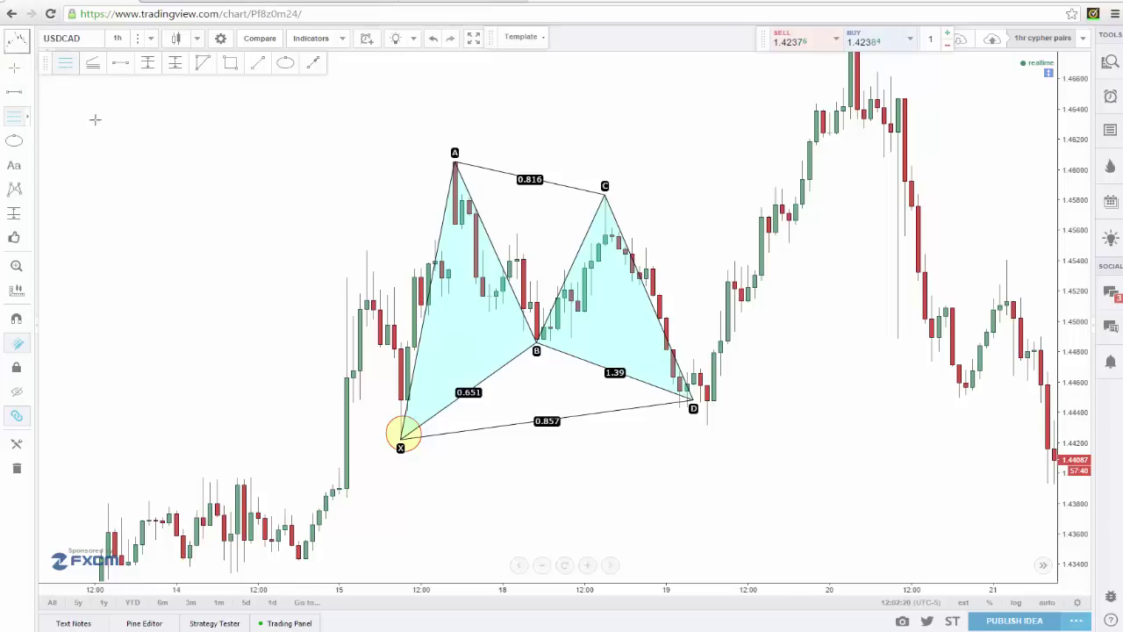
# - Draw a Fibonacci retracement from X up to A's level, and circle the B point near the 0.618 level with an ellipse
pyautogui.click(379, 438)
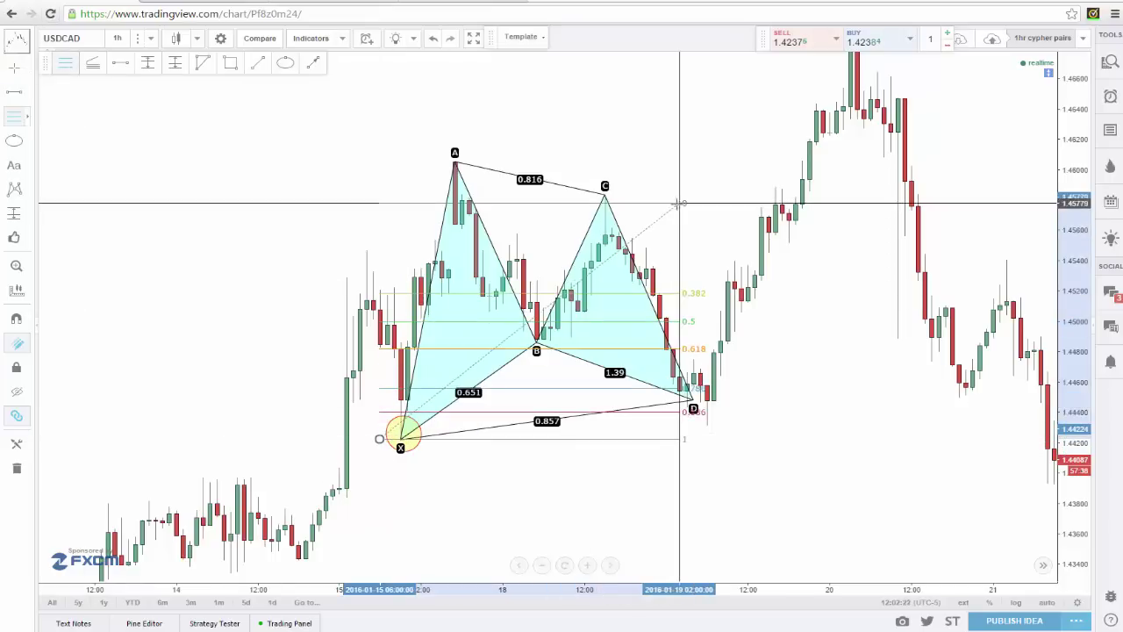
pyautogui.click(676, 159)
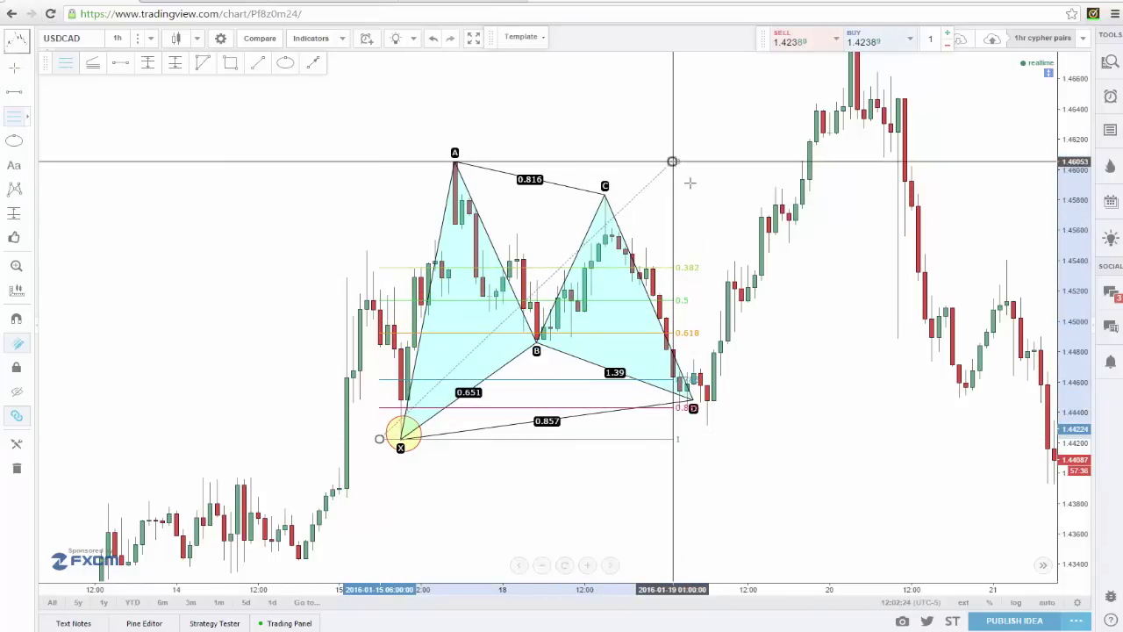
pyautogui.click(286, 63)
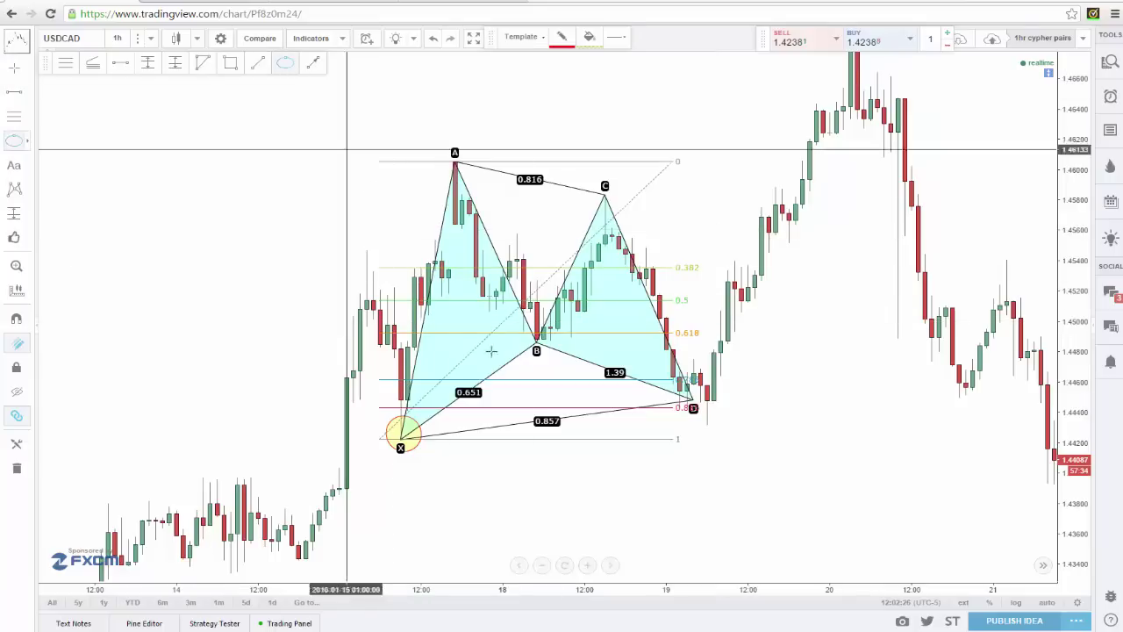
pyautogui.moveTo(556, 322); pyautogui.dragTo(527, 343)
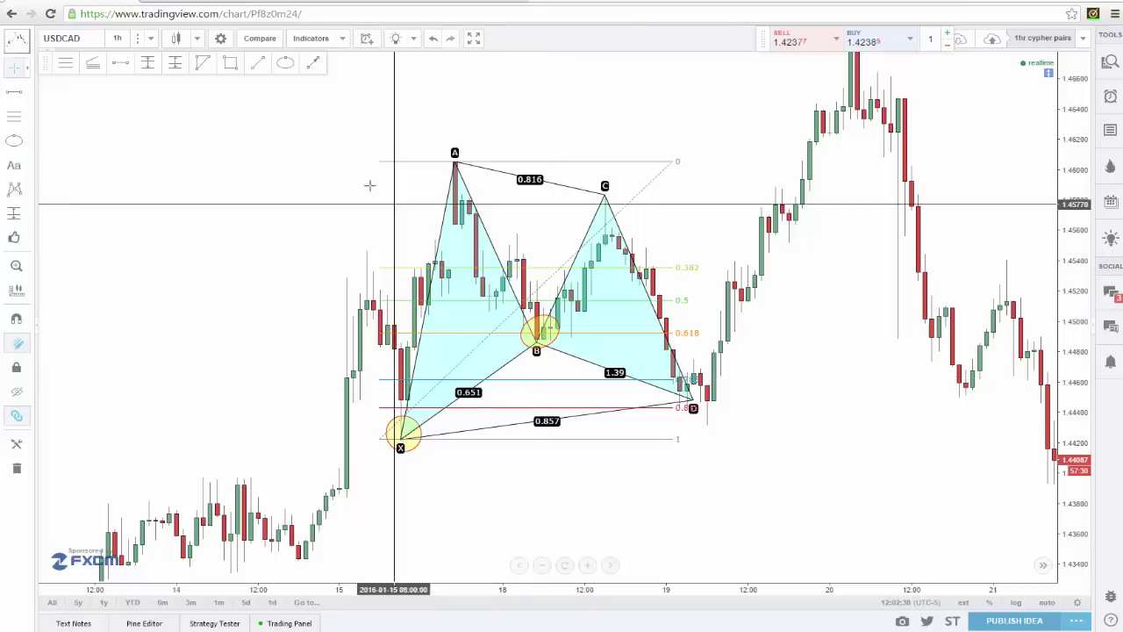
# - Remove the X-to-A Fibonacci retracement from the USDCAD chart
pyautogui.click(518, 165)
pyautogui.rightClick(519, 166)
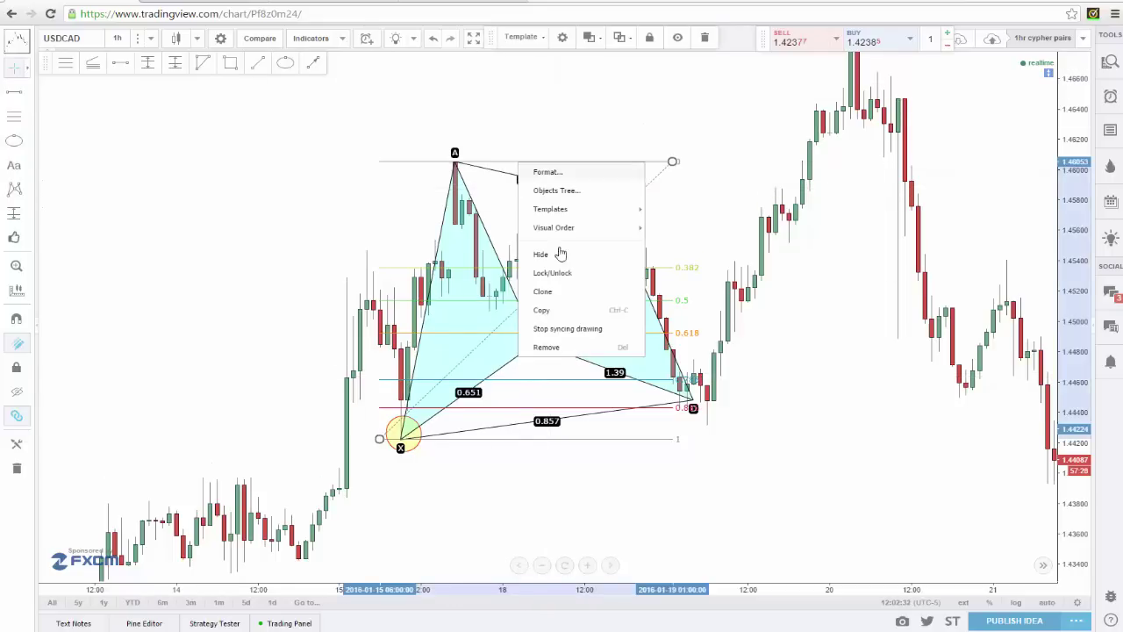
pyautogui.click(583, 350)
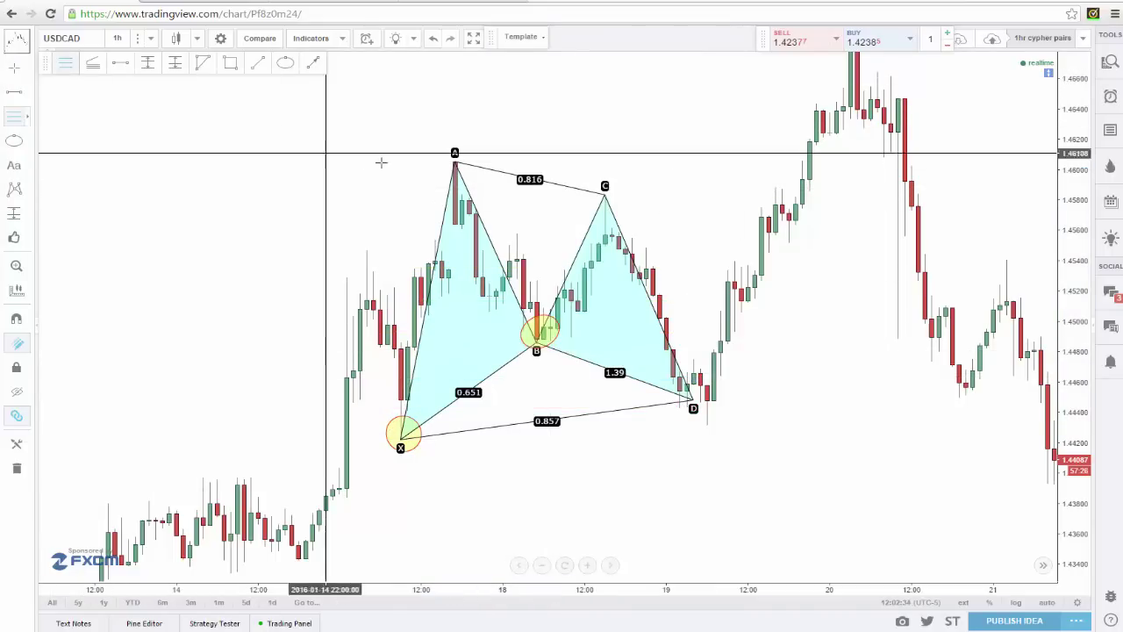
# - Draw a Fibonacci retracement from A down to B's level, and circle the C point near the 0.618 level with a yellow ellipse
pyautogui.moveTo(394, 162)
pyautogui.mouseDown()
pyautogui.moveTo(700, 372)
pyautogui.moveTo(716, 342)
pyautogui.mouseUp()
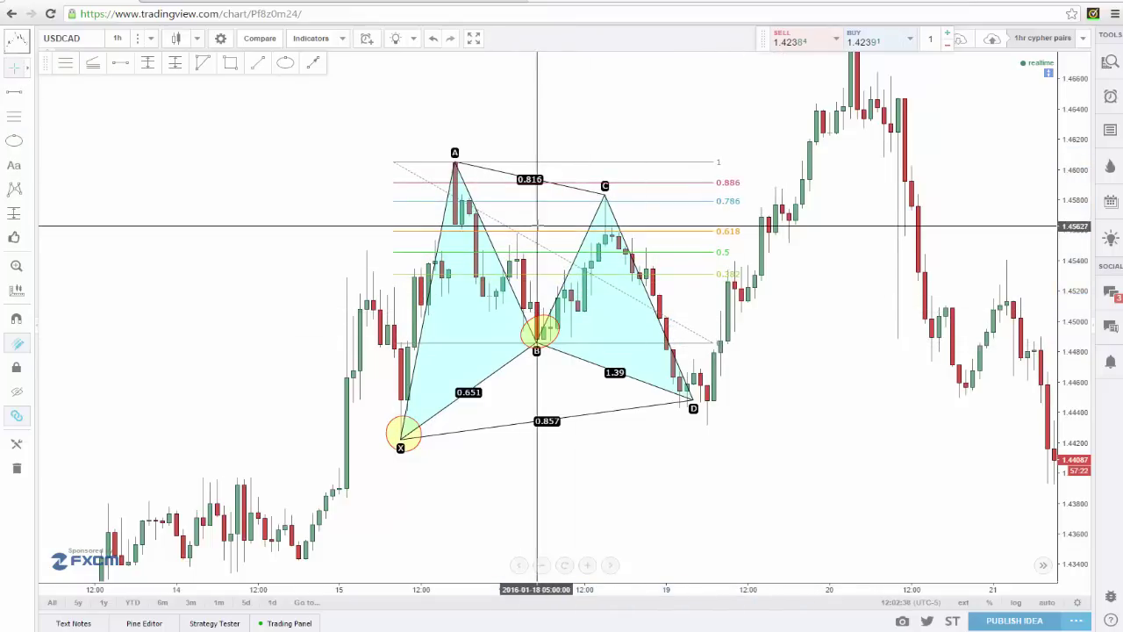
pyautogui.click(279, 63)
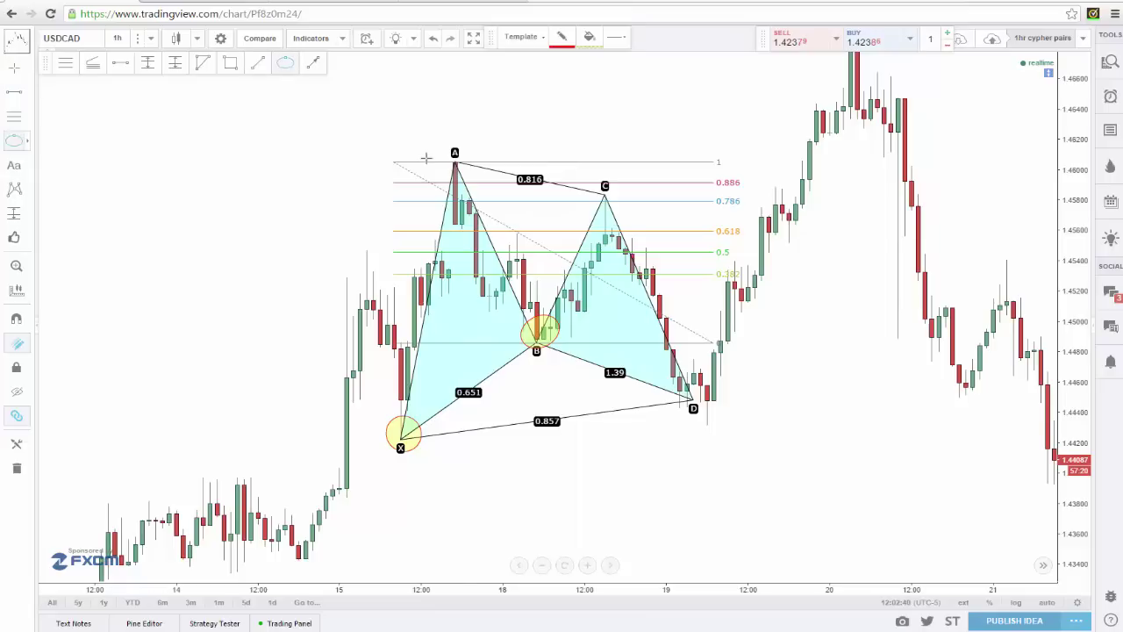
pyautogui.moveTo(588, 238); pyautogui.dragTo(597, 251)
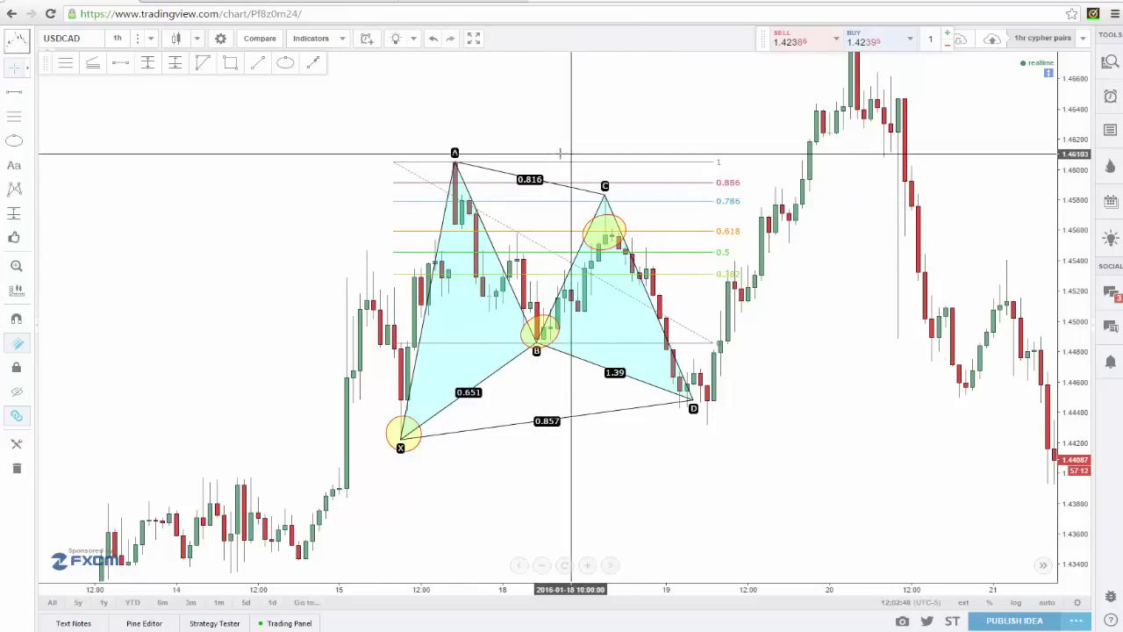
# - Replace the A-to-B retracement with a trend-based Fibonacci extension of the A-to-B leg, projected from A's level
pyautogui.rightClick(700, 336)
pyautogui.click(734, 518)
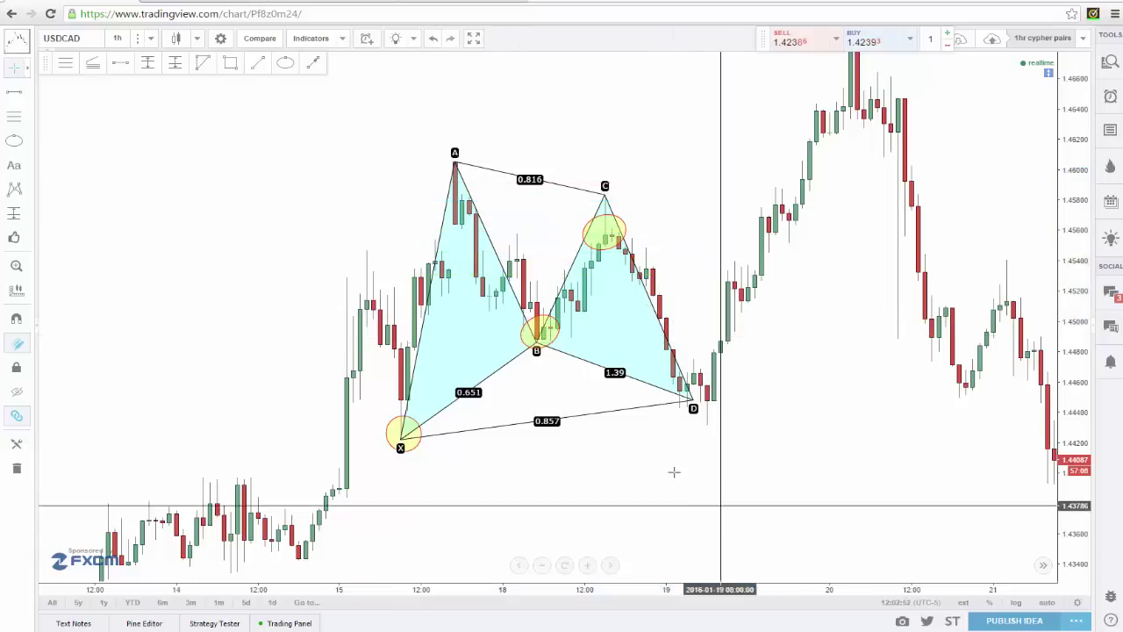
pyautogui.click(92, 62)
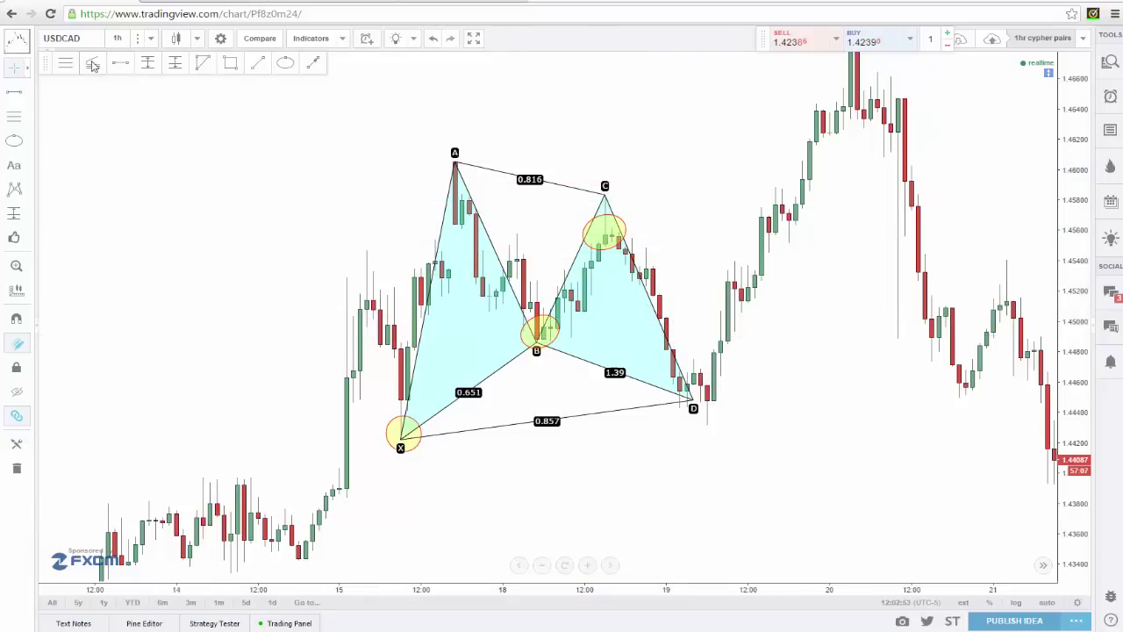
pyautogui.click(448, 162)
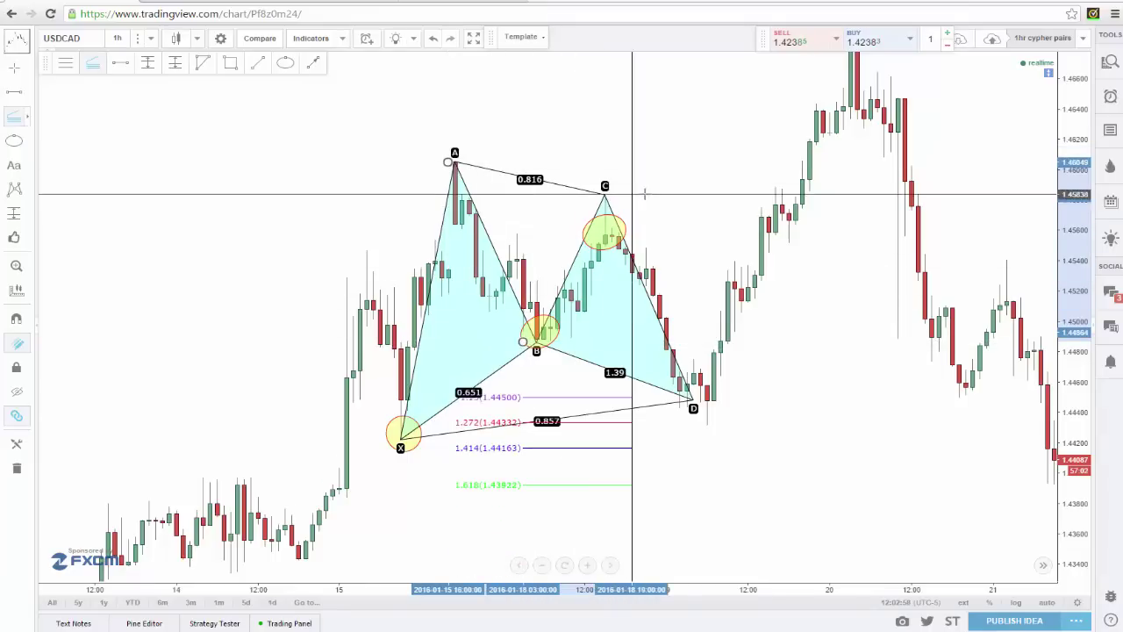
pyautogui.click(673, 161)
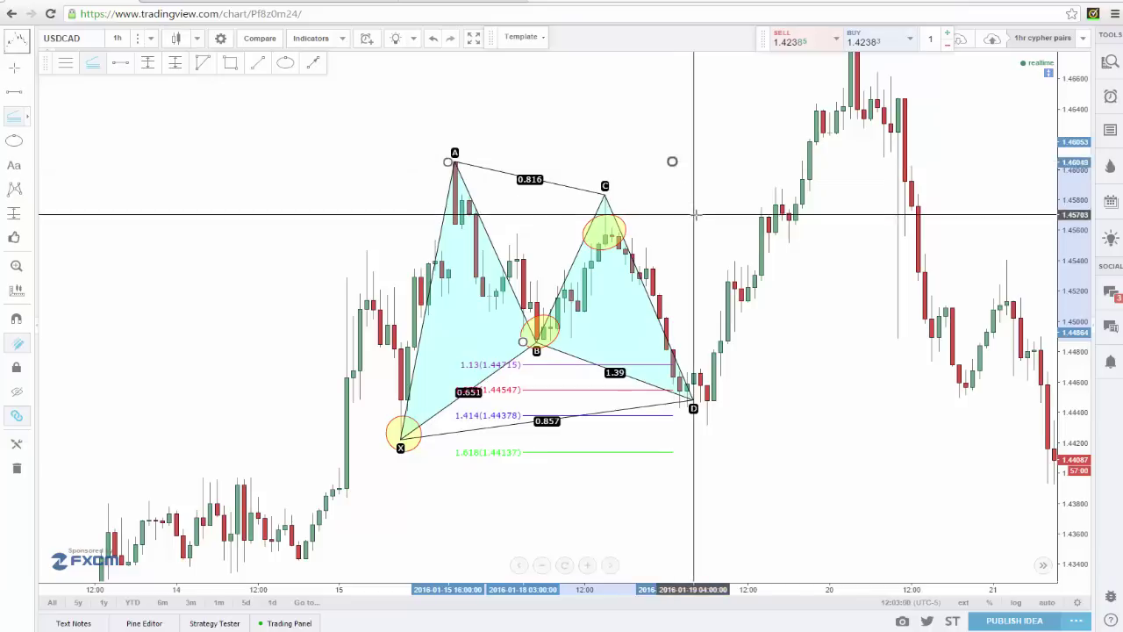
# - Draw a Fibonacci retracement from X up to A's level, extending it past the D point of the USDCAD pattern
pyautogui.click(373, 439)
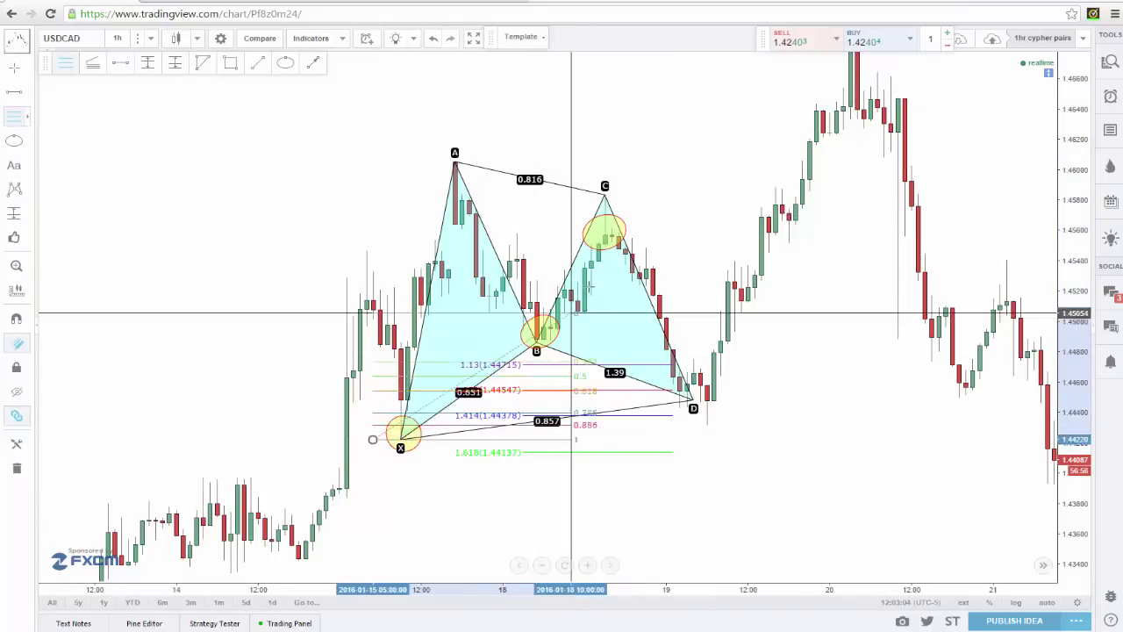
pyautogui.click(715, 162)
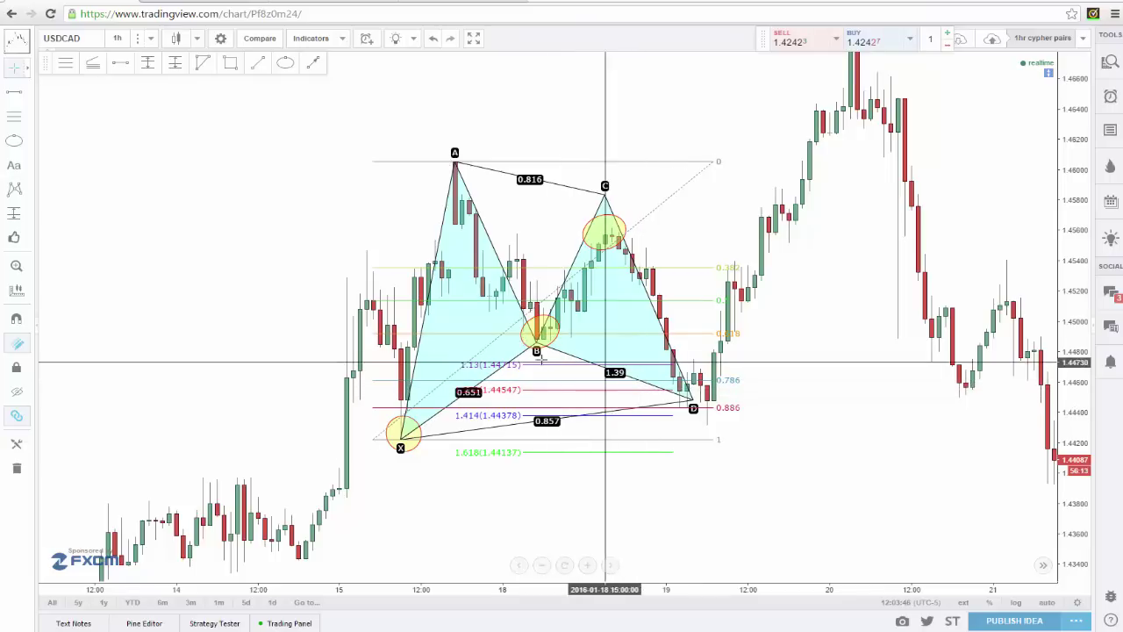
pyautogui.click(709, 381)
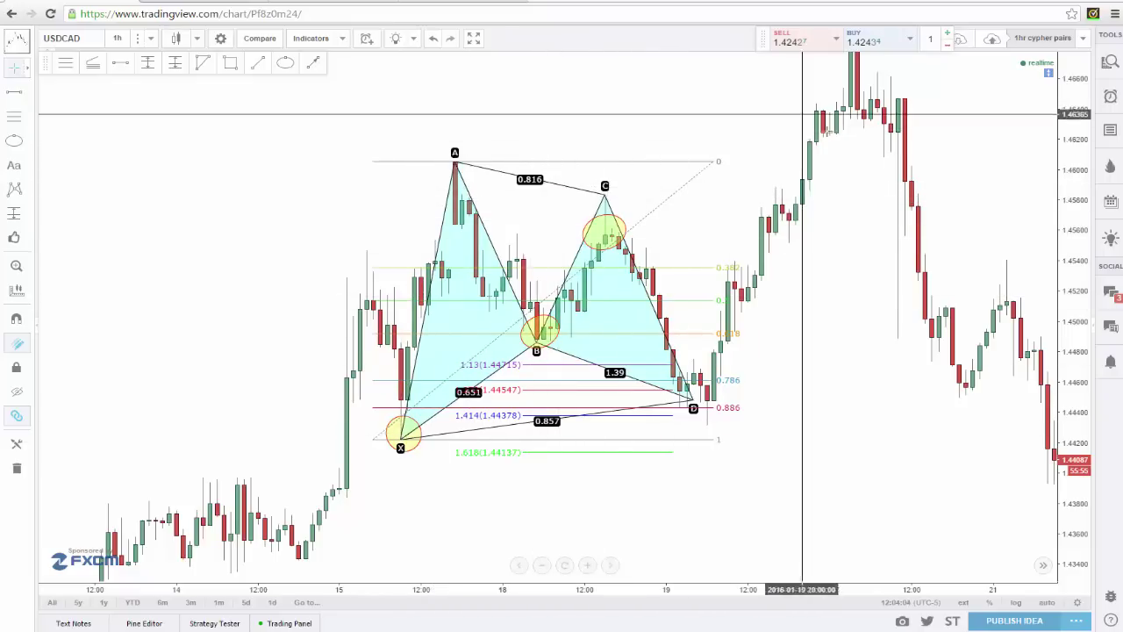
pyautogui.doubleClick(1064, 201)
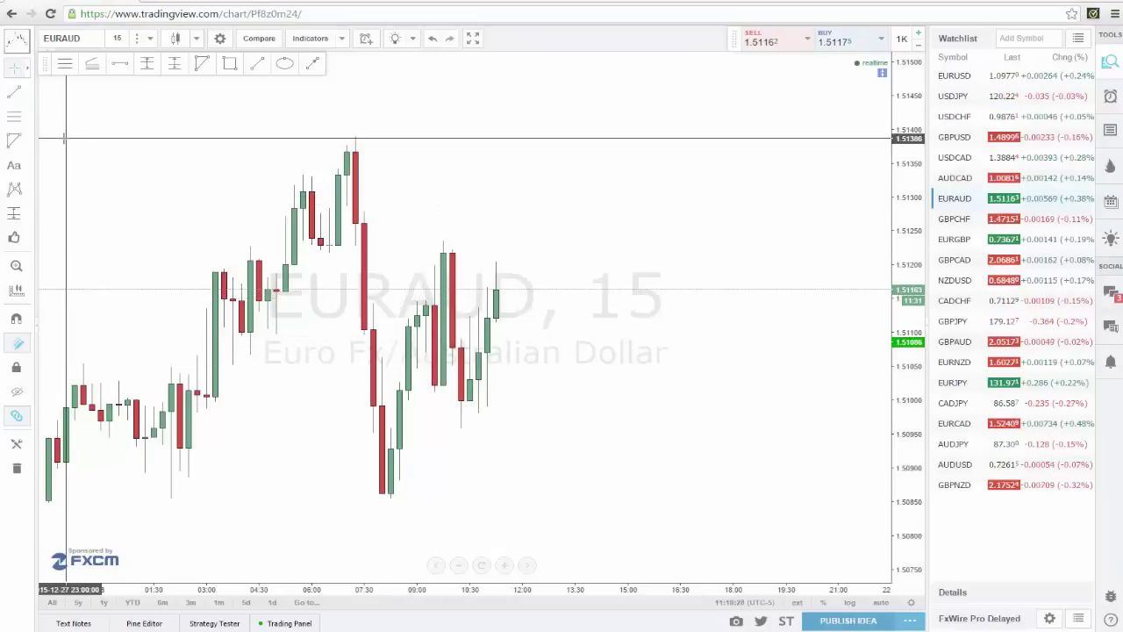
# - Mark the swing high near 1.514 on the EURAUD 15-minute chart with a small yellow ellipse
pyautogui.click(284, 65)
pyautogui.click(363, 127)
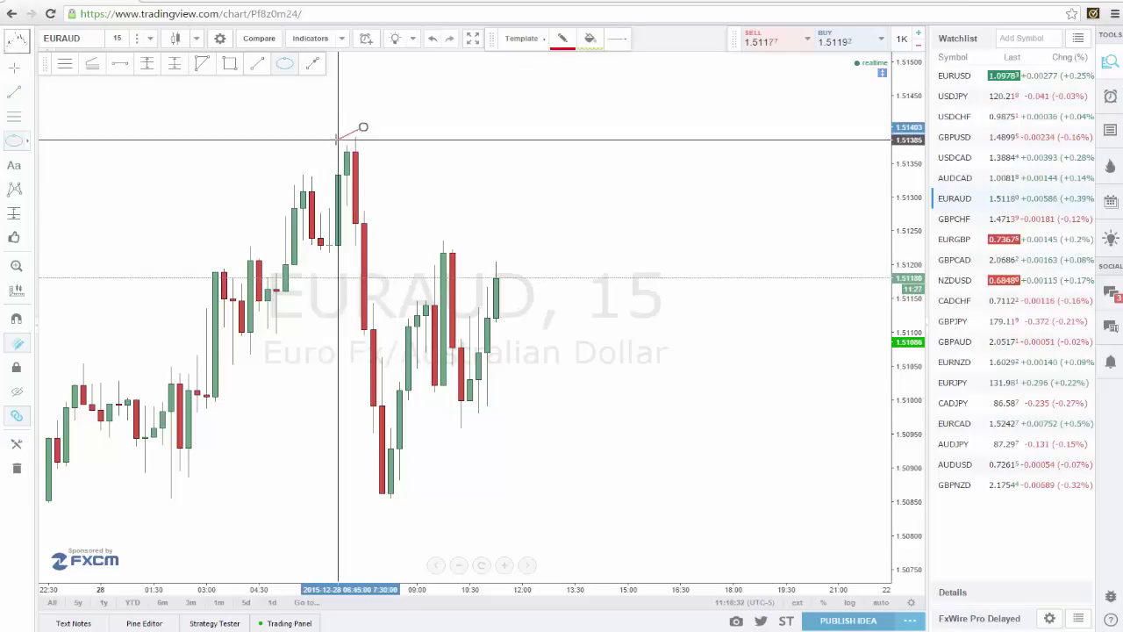
pyautogui.click(337, 140)
pyautogui.click(351, 151)
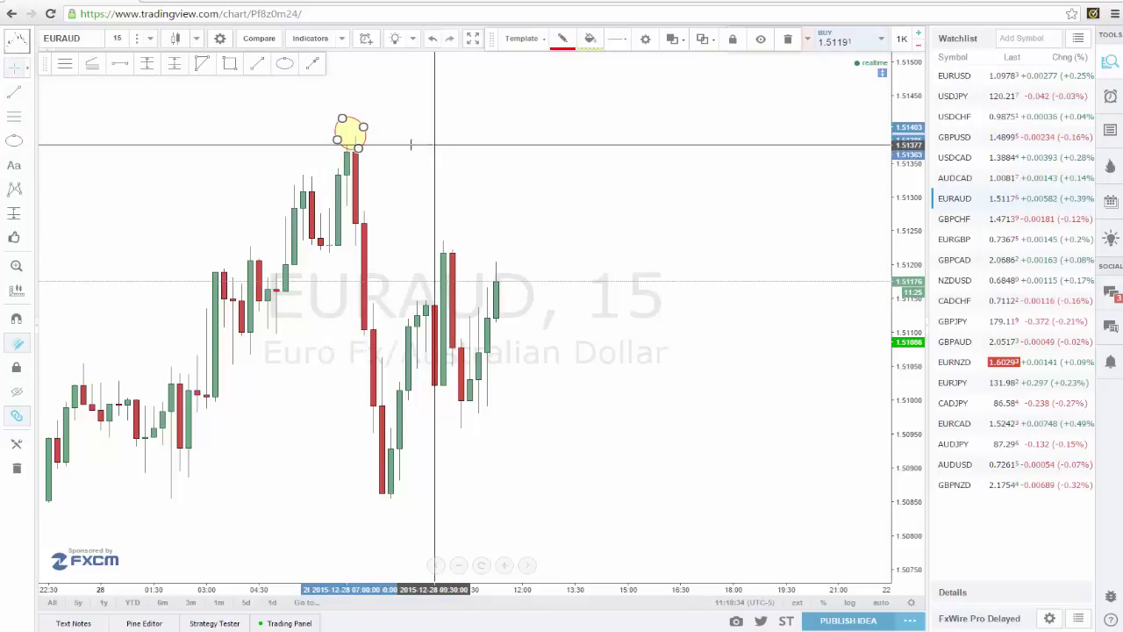
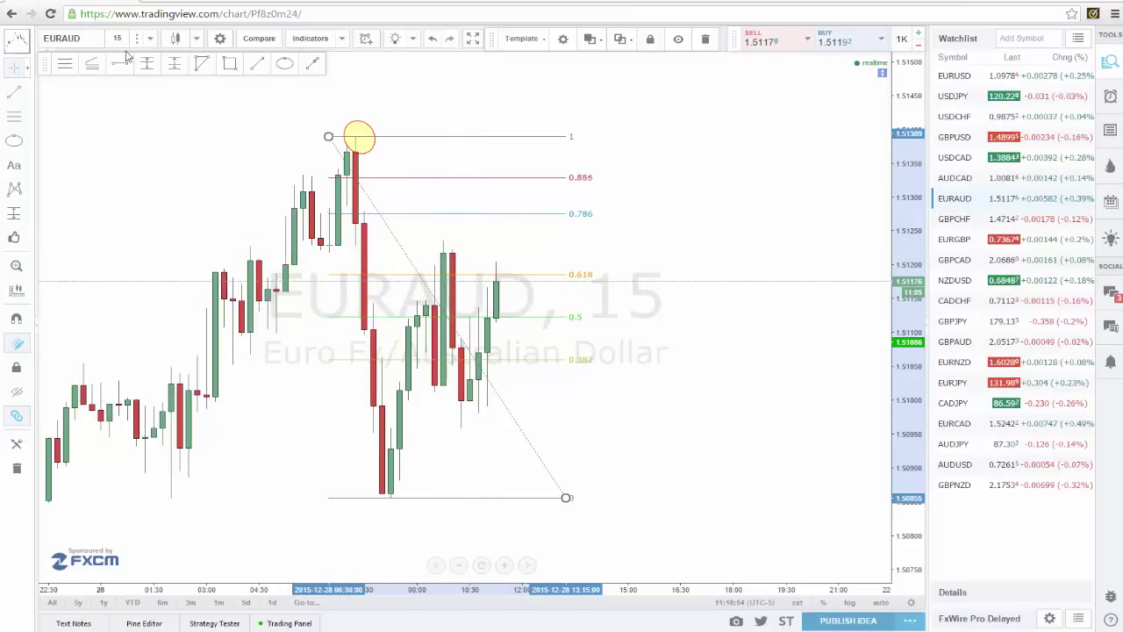
# - Check the C pullback against a Fibonacci retracement drawn from the 1.50854 low up to the 1.51236 high, and remove that retracement
pyautogui.click(63, 67)
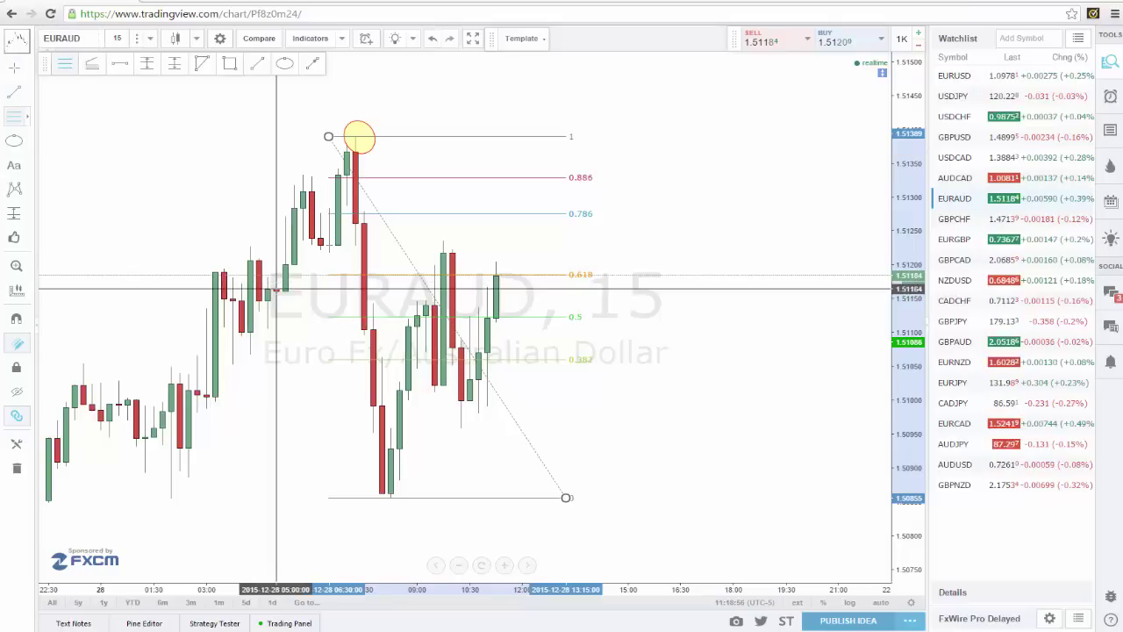
pyautogui.click(477, 498)
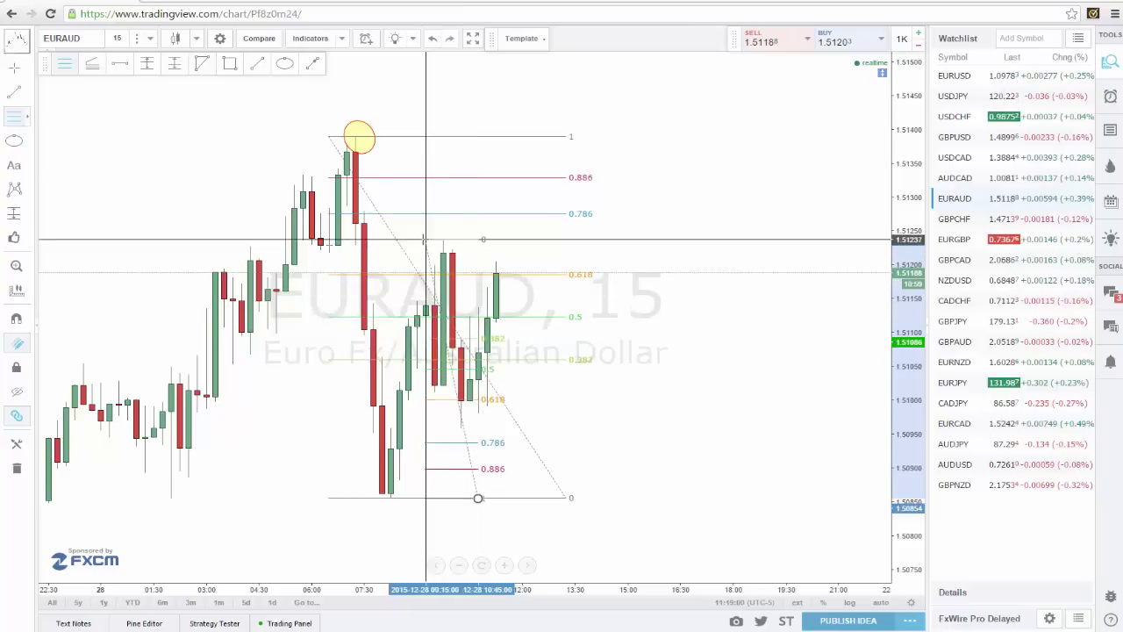
pyautogui.click(680, 239)
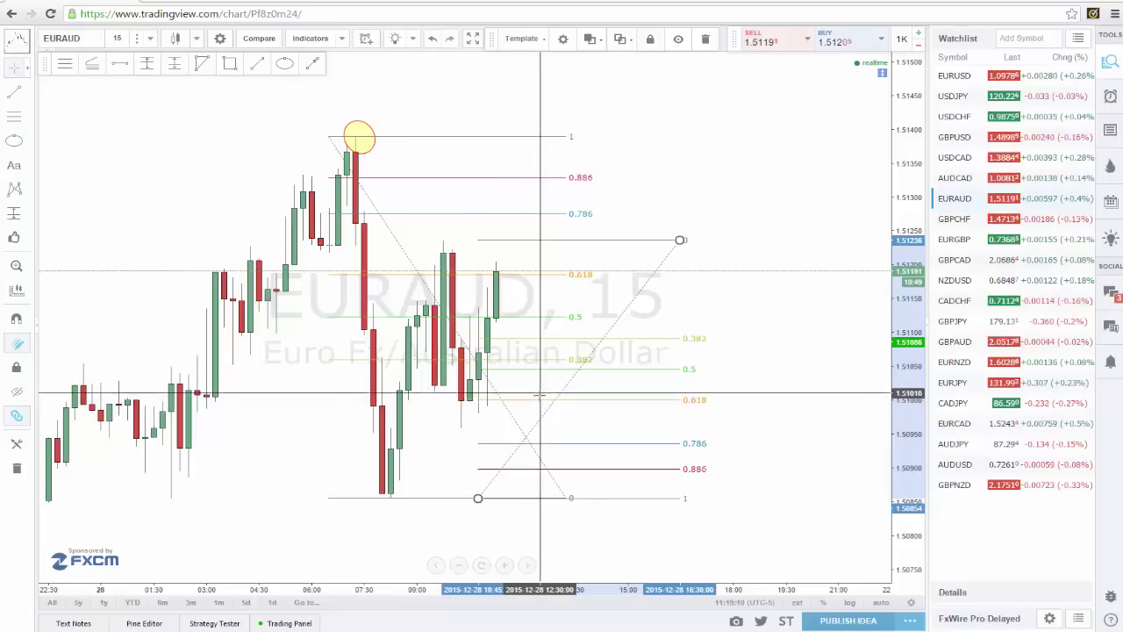
pyautogui.rightClick(663, 400)
pyautogui.click(689, 585)
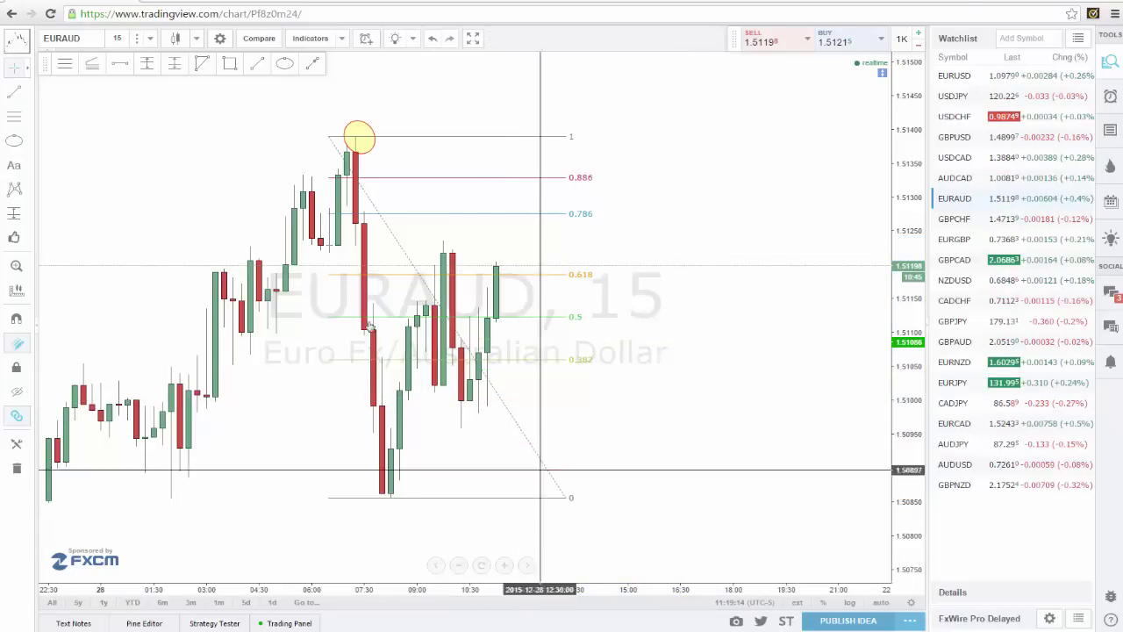
# - Draw a trend-based Fibonacci extension from the 1.50856 low to the 1.51236 high, projected from about 1.50855
pyautogui.click(91, 66)
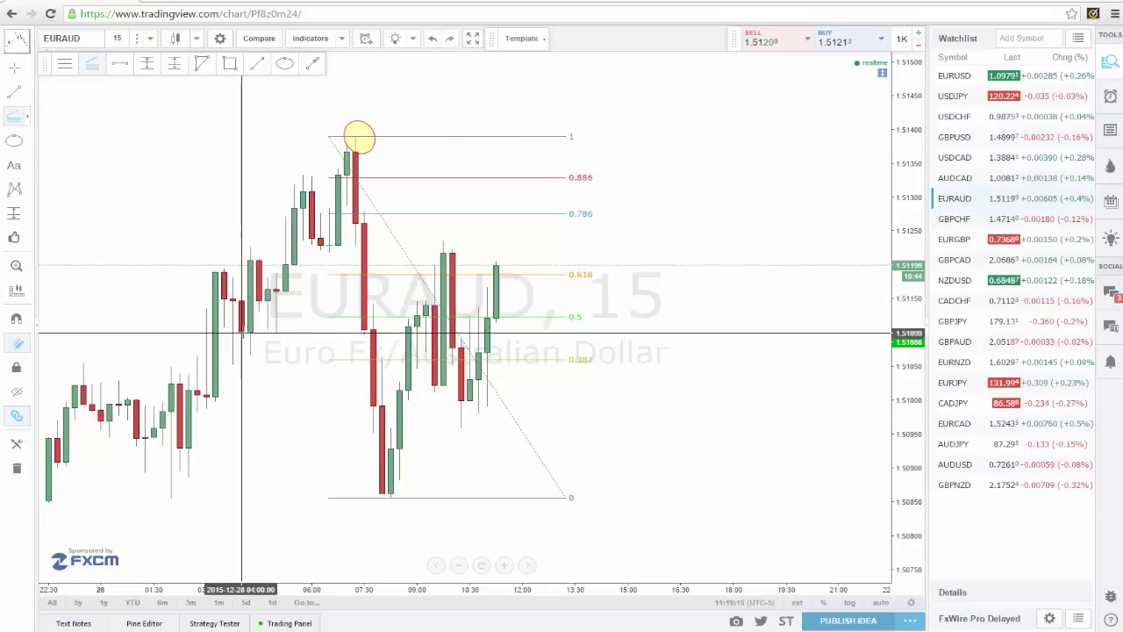
pyautogui.click(356, 498)
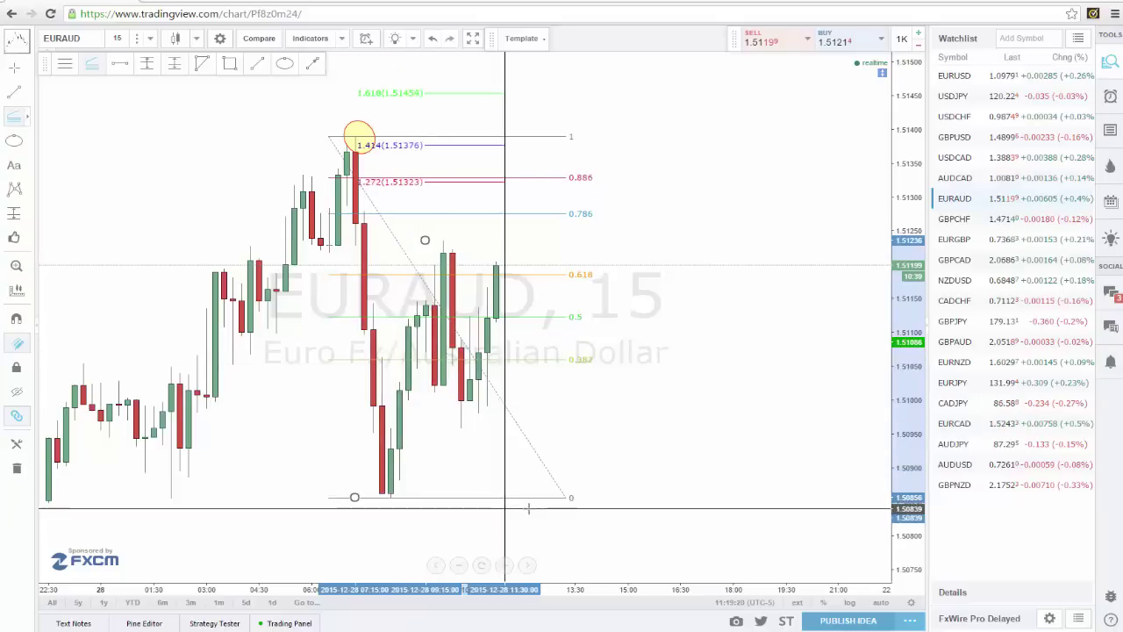
pyautogui.click(592, 497)
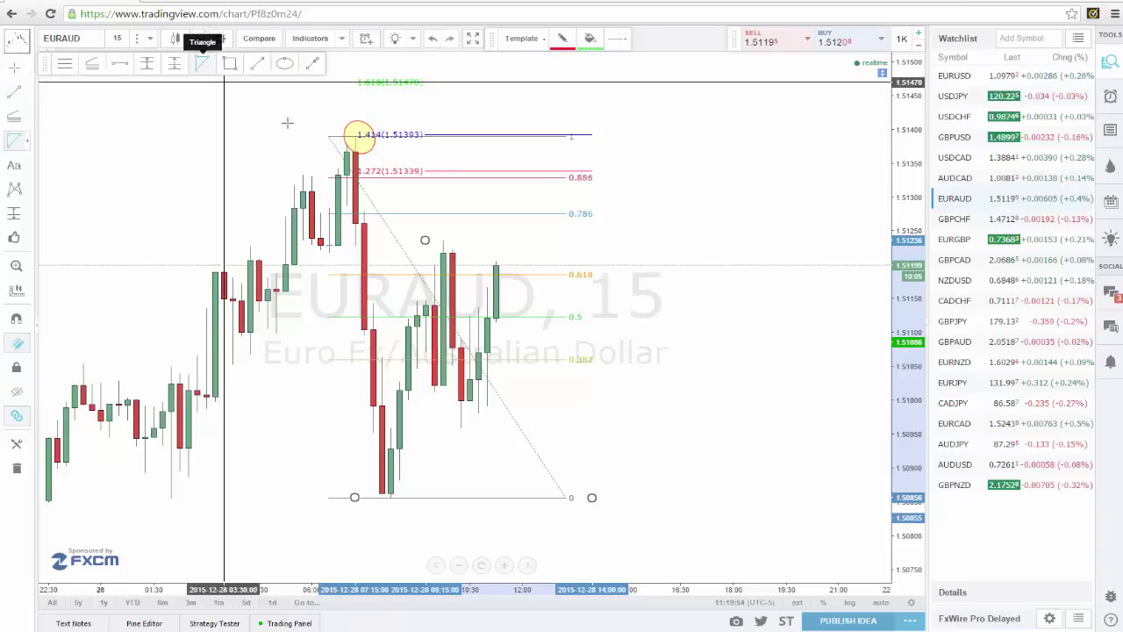
# - Outline the pattern with two green triangles through 1.51391, 1.50855, 1.51238, 1.50959 and the 1.272 extension at 1.51338, sharing the 1.51238 corner
pyautogui.click(355, 134)
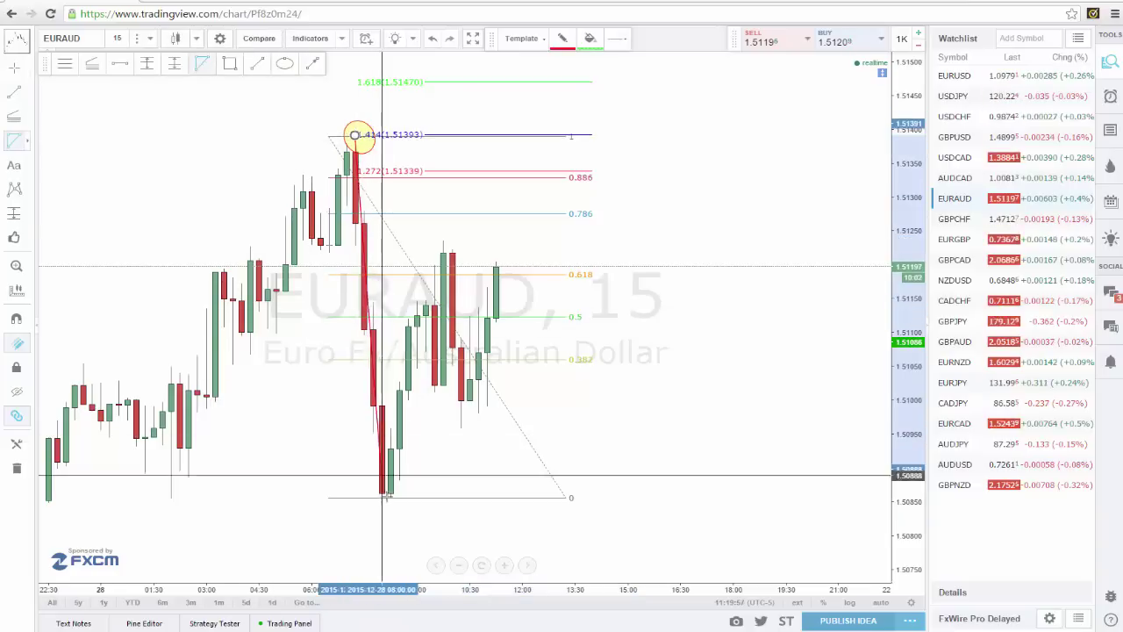
pyautogui.click(390, 498)
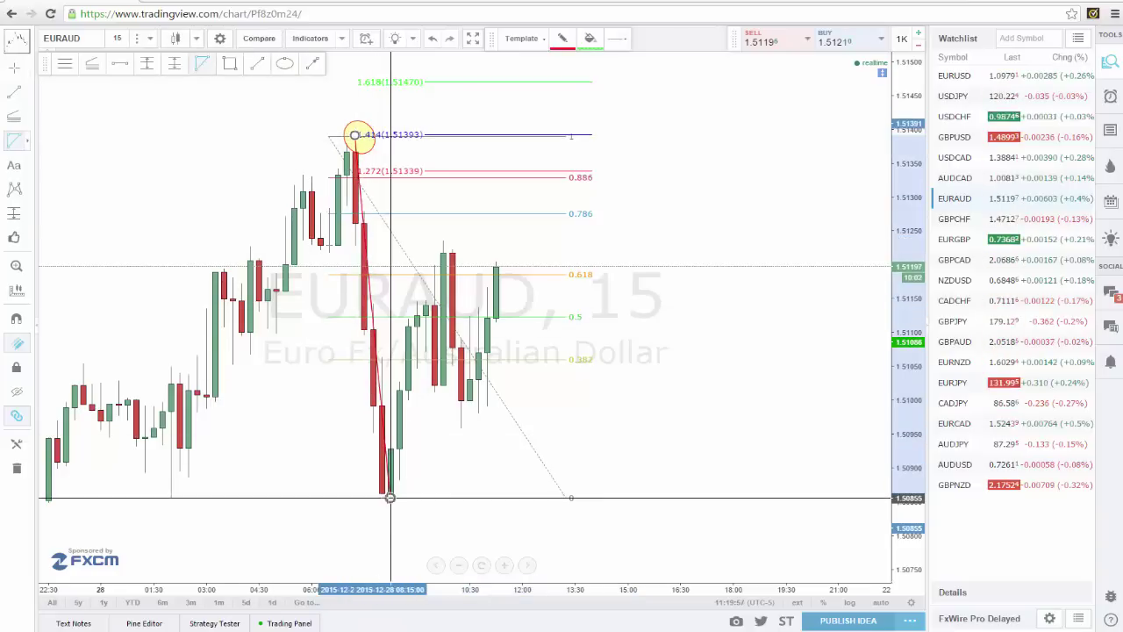
pyautogui.click(442, 239)
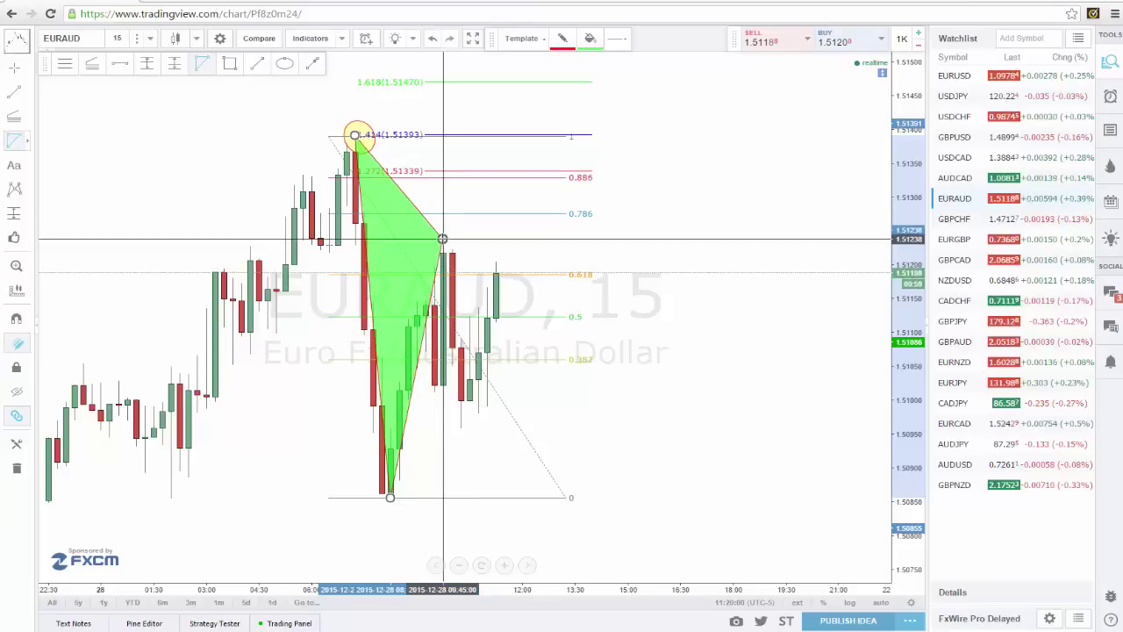
pyautogui.click(460, 427)
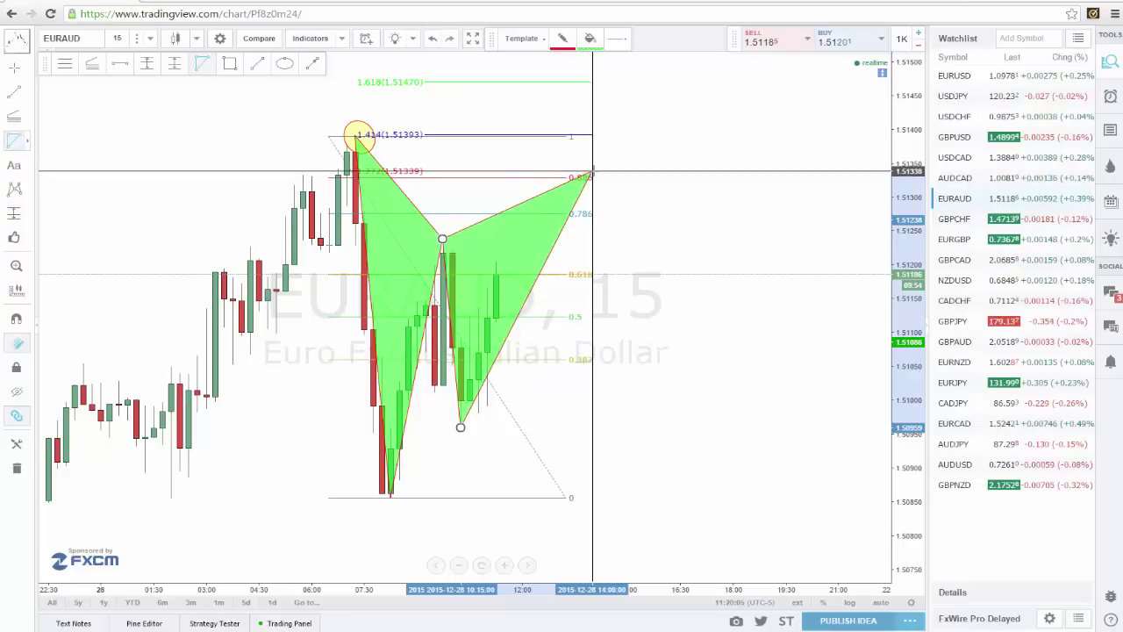
pyautogui.click(592, 172)
# - Remove the Fibonacci extension and the X-to-A Fibonacci retracement from the EURAUD chart, leaving the triangles and ellipse
pyautogui.rightClick(512, 173)
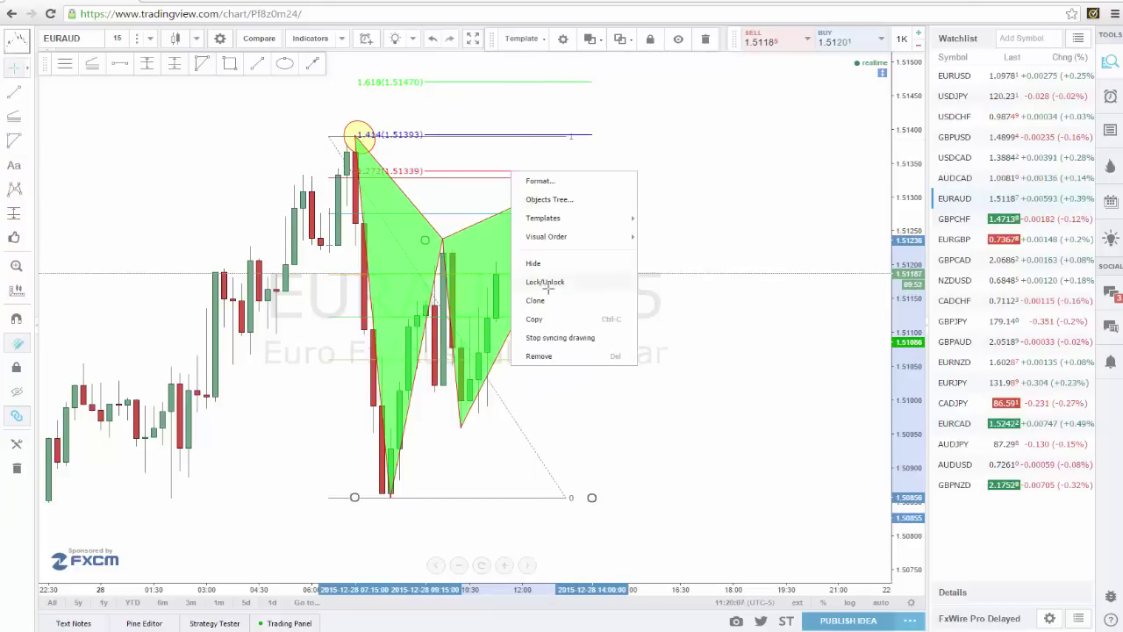
pyautogui.click(538, 356)
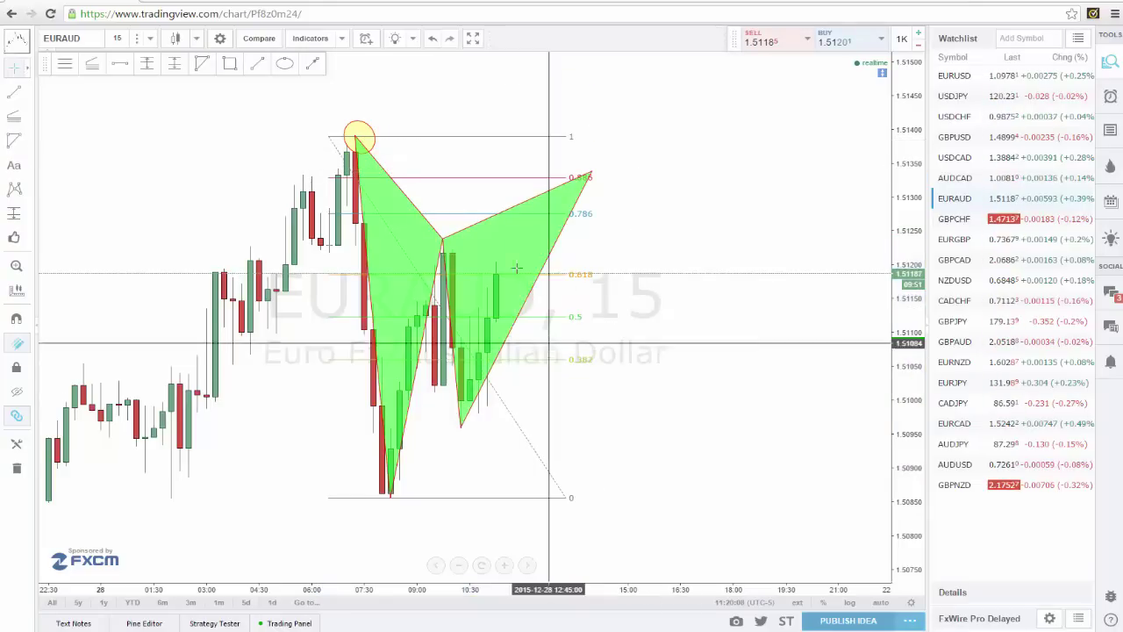
pyautogui.rightClick(479, 178)
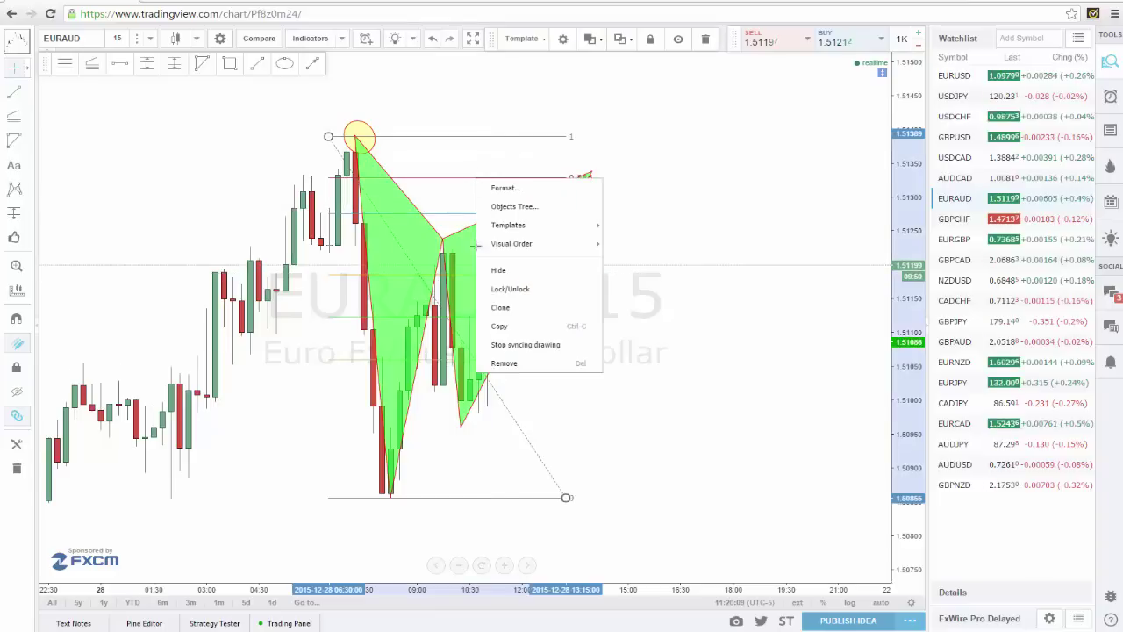
pyautogui.click(516, 362)
pyautogui.hscroll(3, 577, 383)
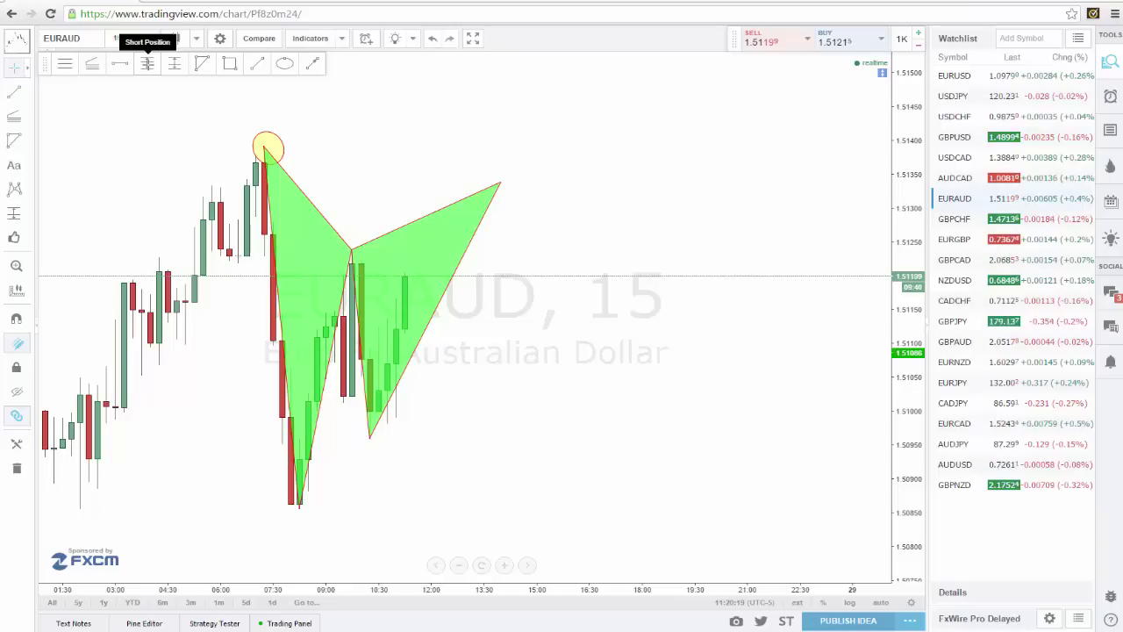
# - Place a short position with its entry at the D point's level of 1.51338, just beyond the green pattern
pyautogui.click(147, 63)
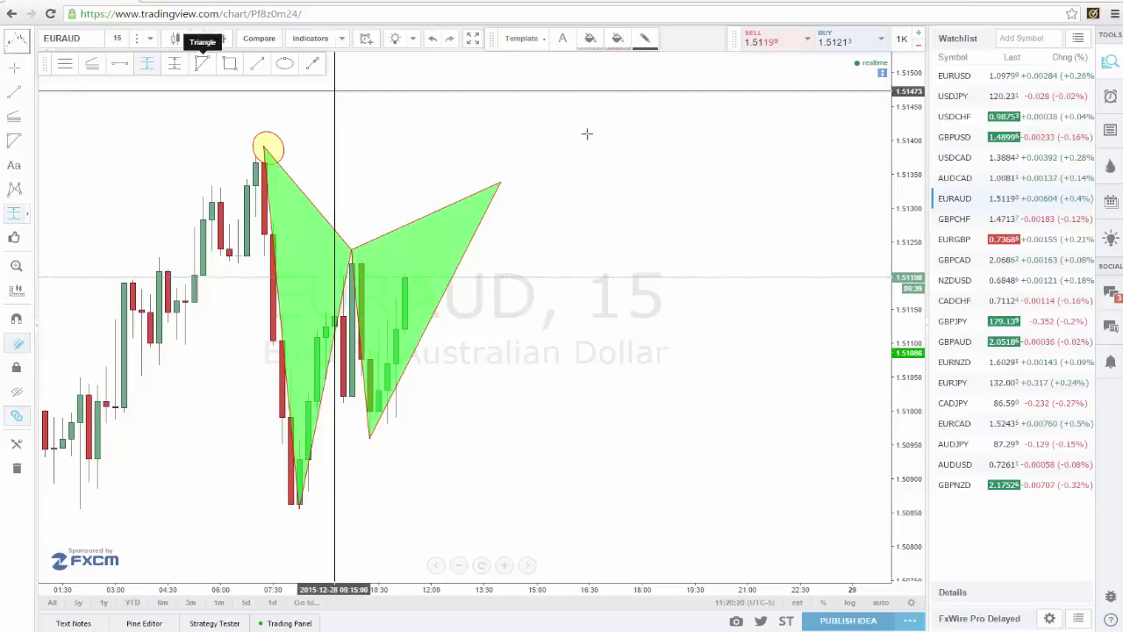
pyautogui.click(517, 182)
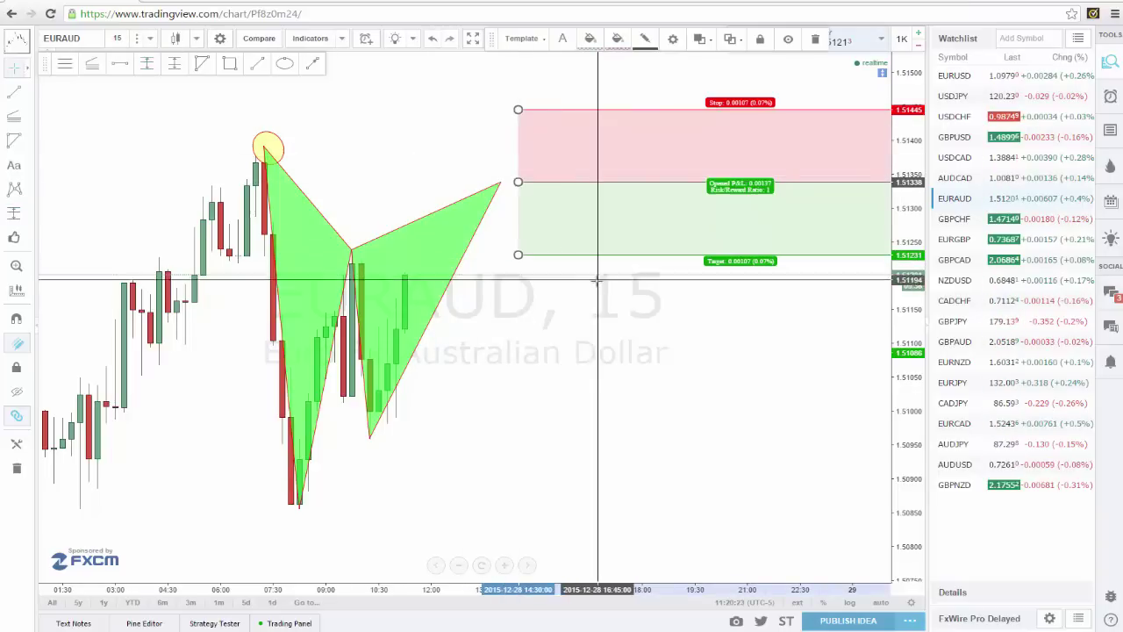
pyautogui.click(439, 226)
# - Draw a Fibonacci retracement from the A low at 1.50855 up to the D point's level at the short entry
pyautogui.click(64, 63)
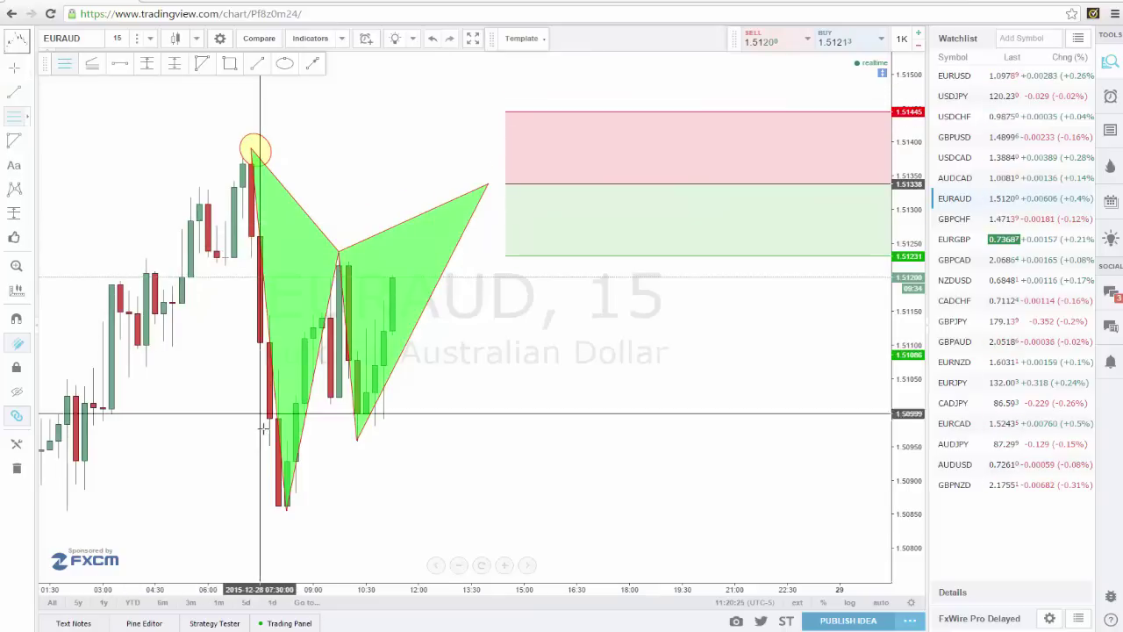
pyautogui.click(259, 509)
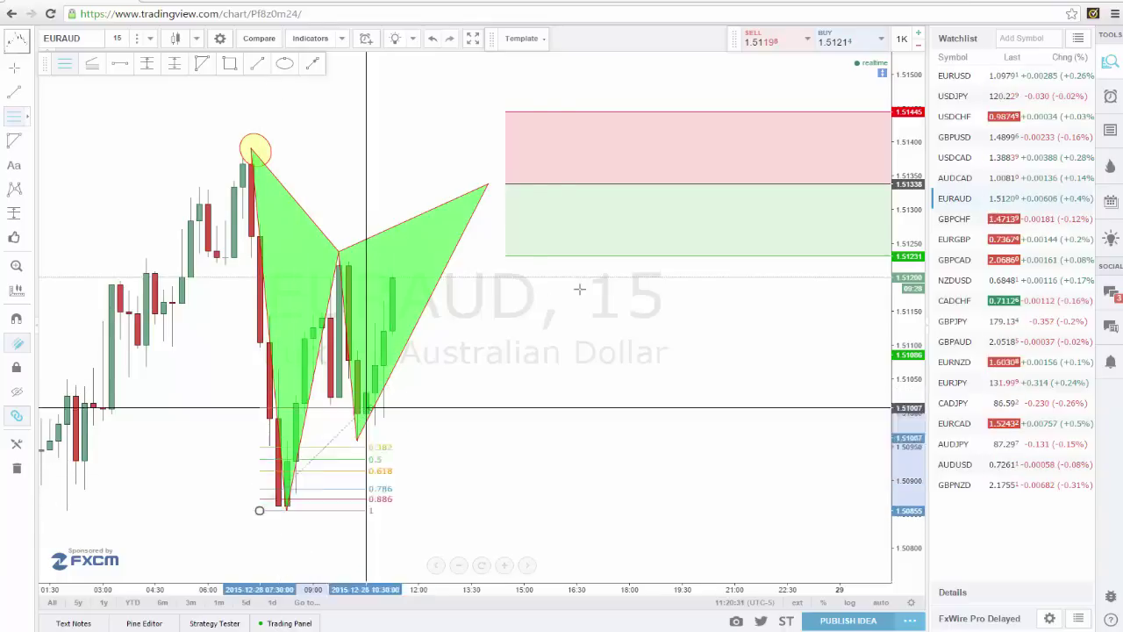
pyautogui.click(612, 184)
# - Set the short position's target to the 0.382 retracement level at 1.51155 and its stop to 1.51392 at the X high
pyautogui.click(513, 255)
pyautogui.moveTo(512, 254); pyautogui.dragTo(505, 307)
pyautogui.moveTo(505, 112); pyautogui.dragTo(505, 147)
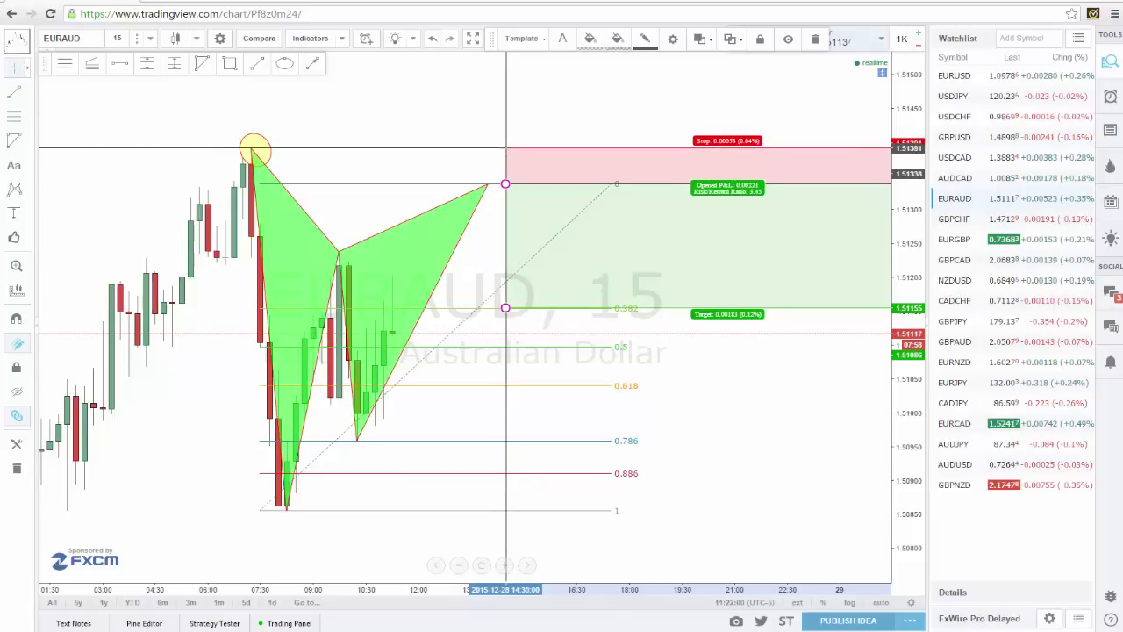
pyautogui.moveTo(505, 149); pyautogui.dragTo(506, 145)
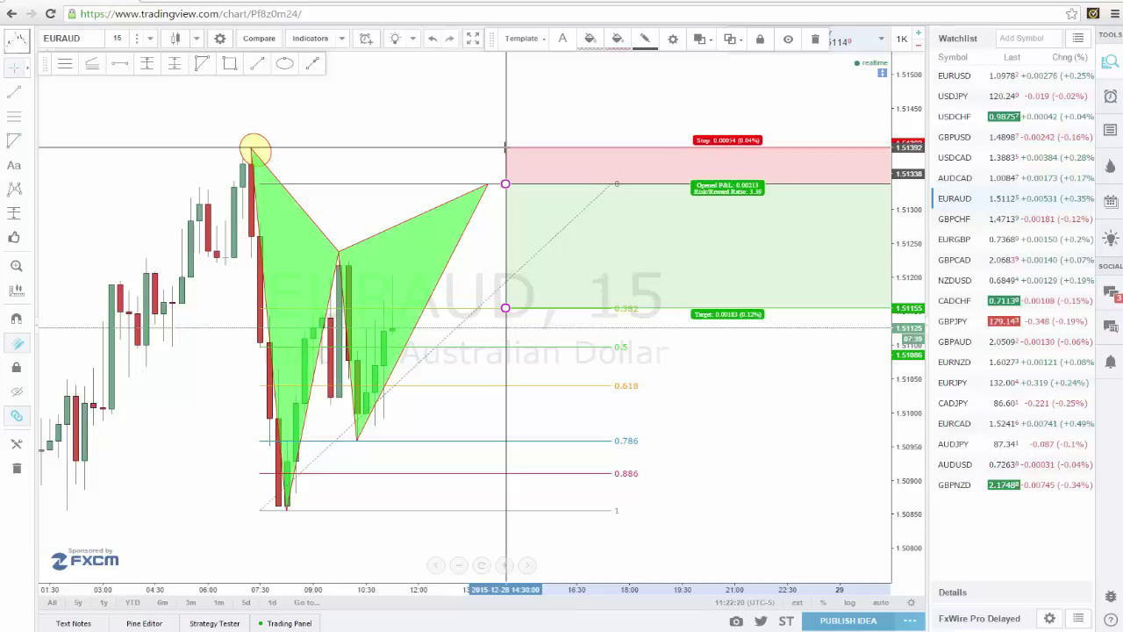
# - Raise the short position's stop to 1.51491, well above the X high, leaving its entry and target in place
pyautogui.moveTo(506, 146); pyautogui.dragTo(506, 80)
pyautogui.click(447, 158)
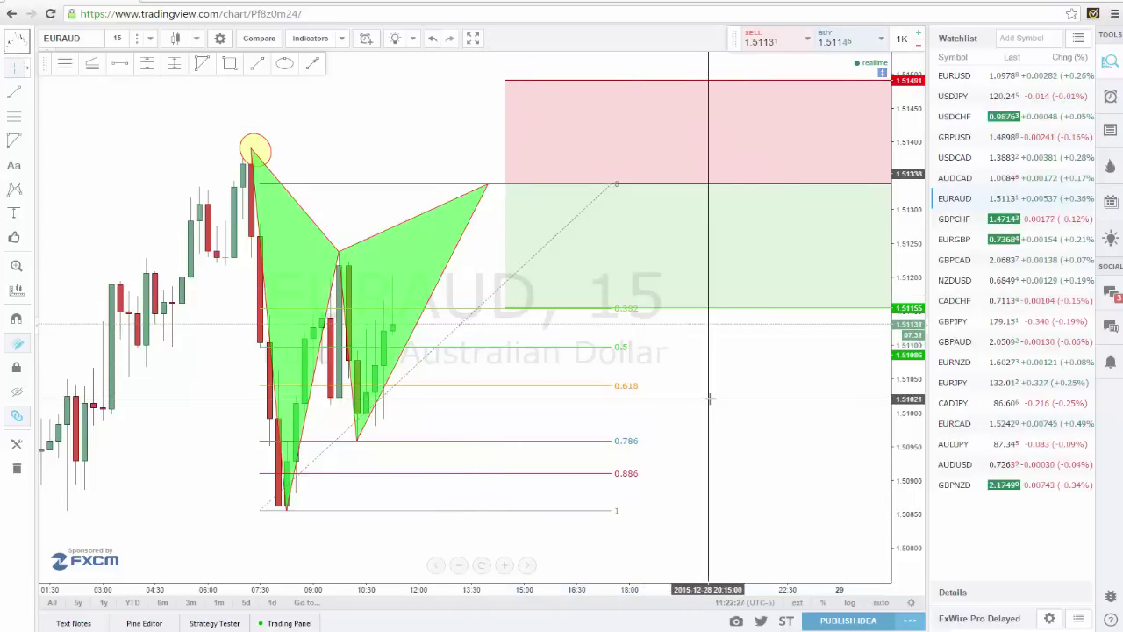
pyautogui.moveTo(709, 399); pyautogui.dragTo(694, 389)
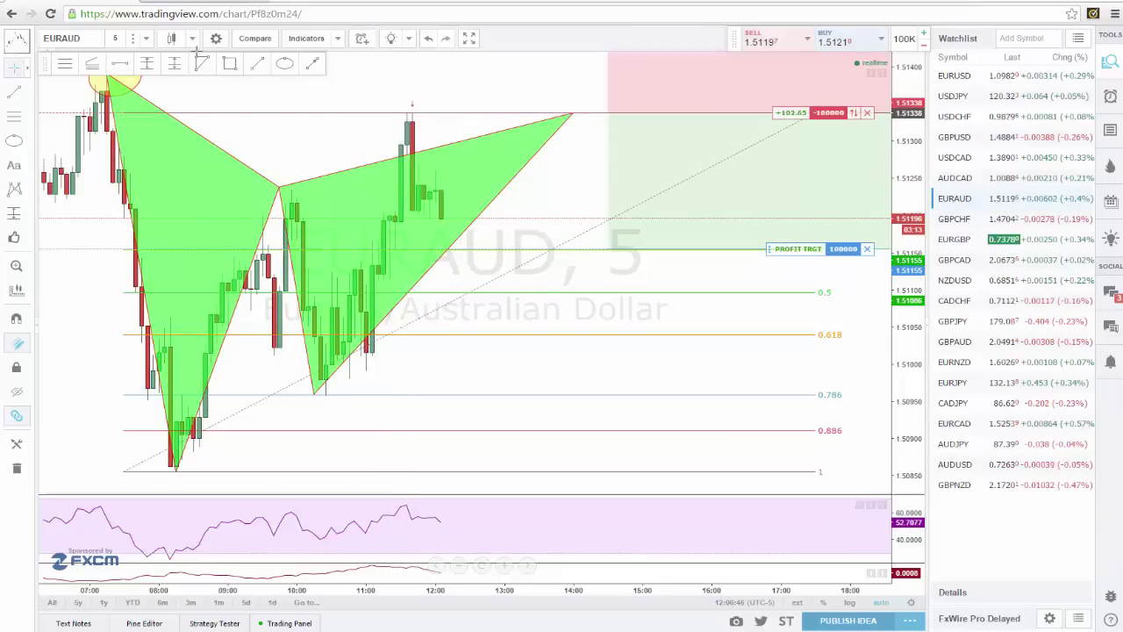
# - Bracket the consolidation after the 5-minute peak with horizontal trend lines near 1.5120 and 1.5125, and place an ellipse over its lower edge
pyautogui.click(257, 63)
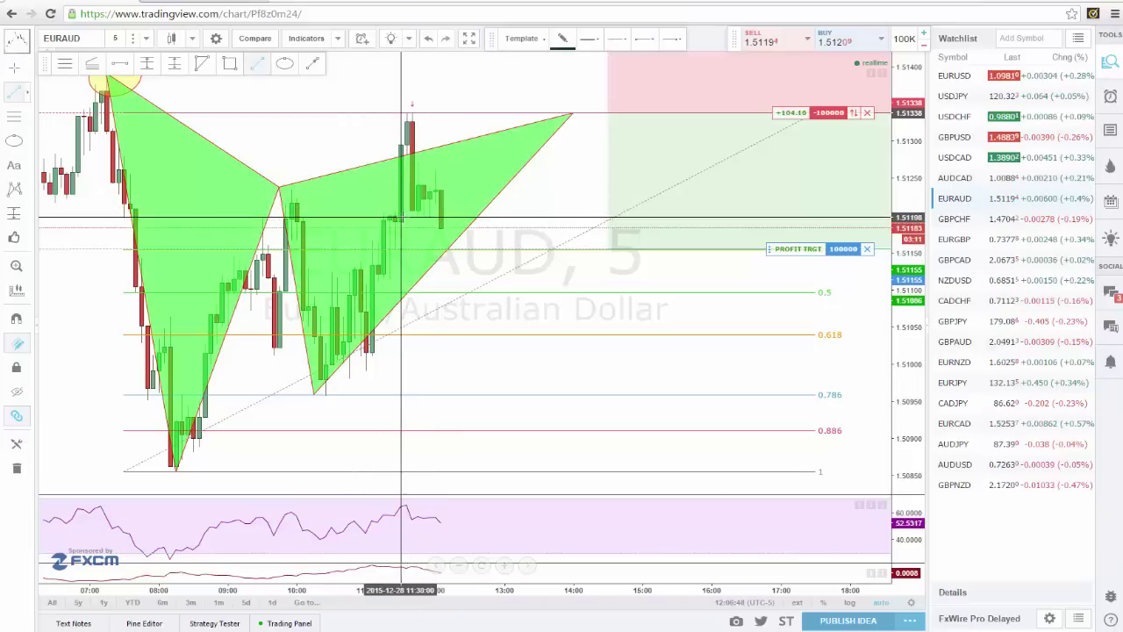
pyautogui.moveTo(401, 215); pyautogui.dragTo(486, 212)
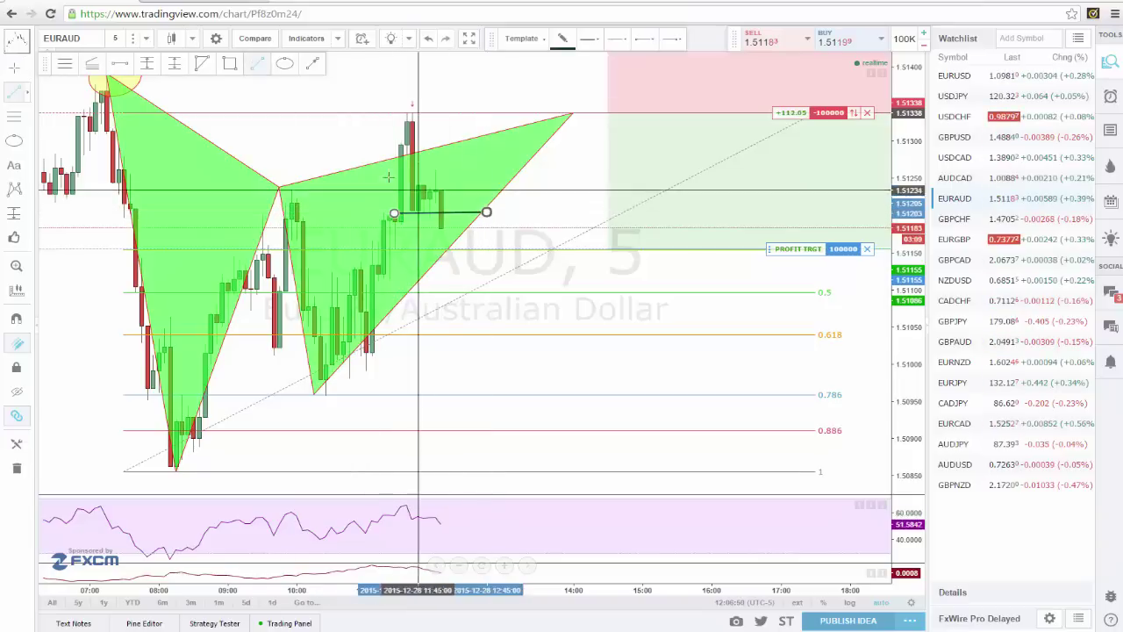
pyautogui.moveTo(383, 177); pyautogui.dragTo(457, 177)
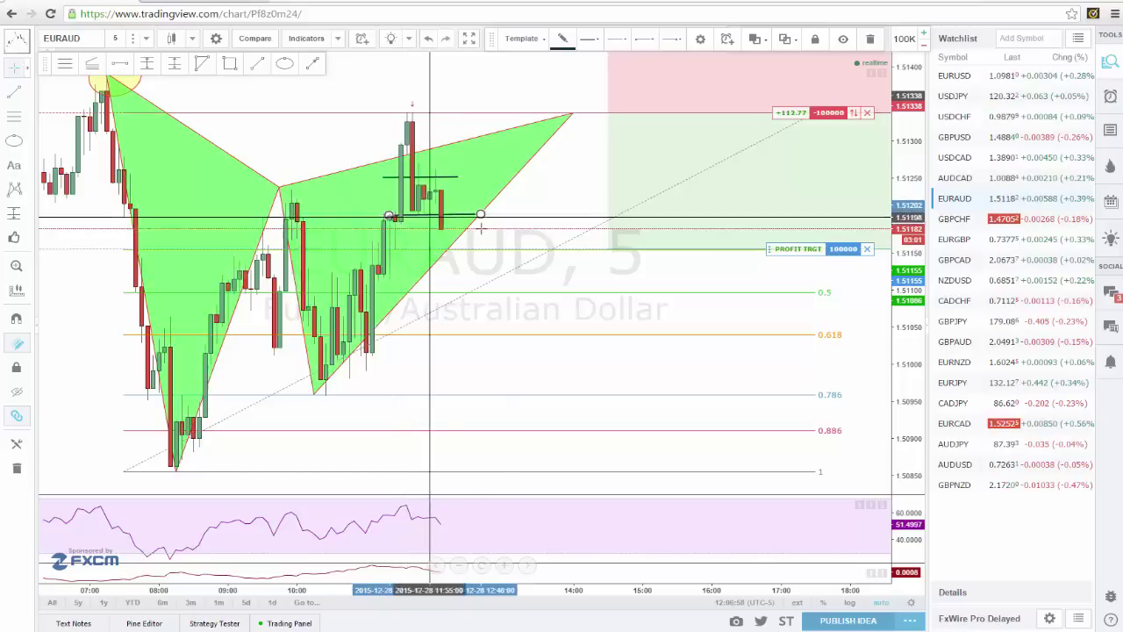
pyautogui.click(510, 224)
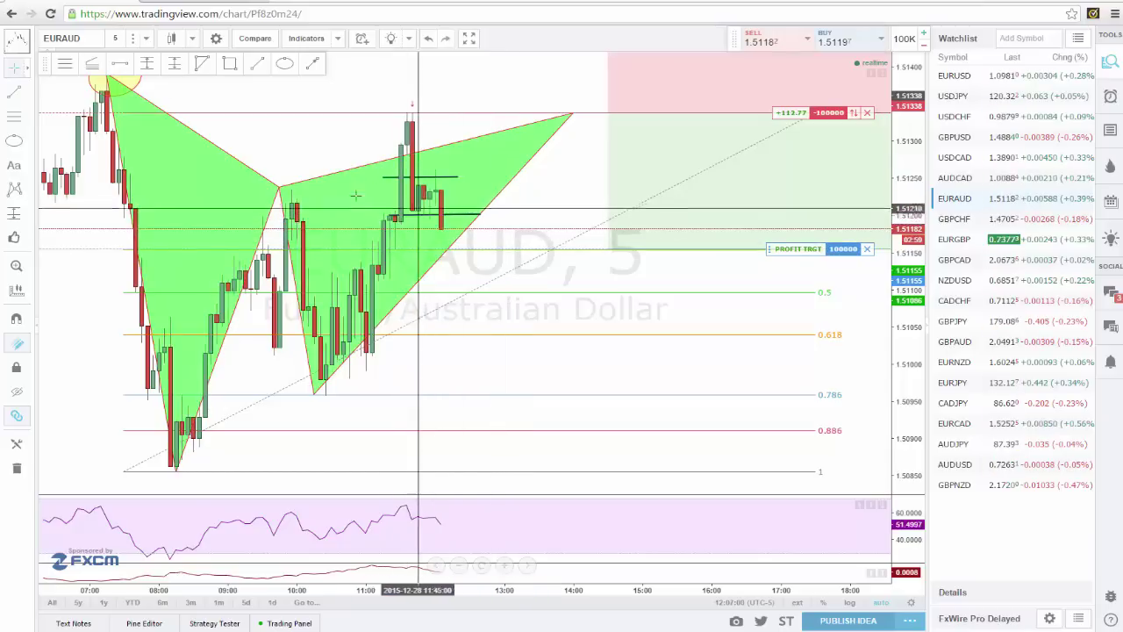
pyautogui.click(407, 206)
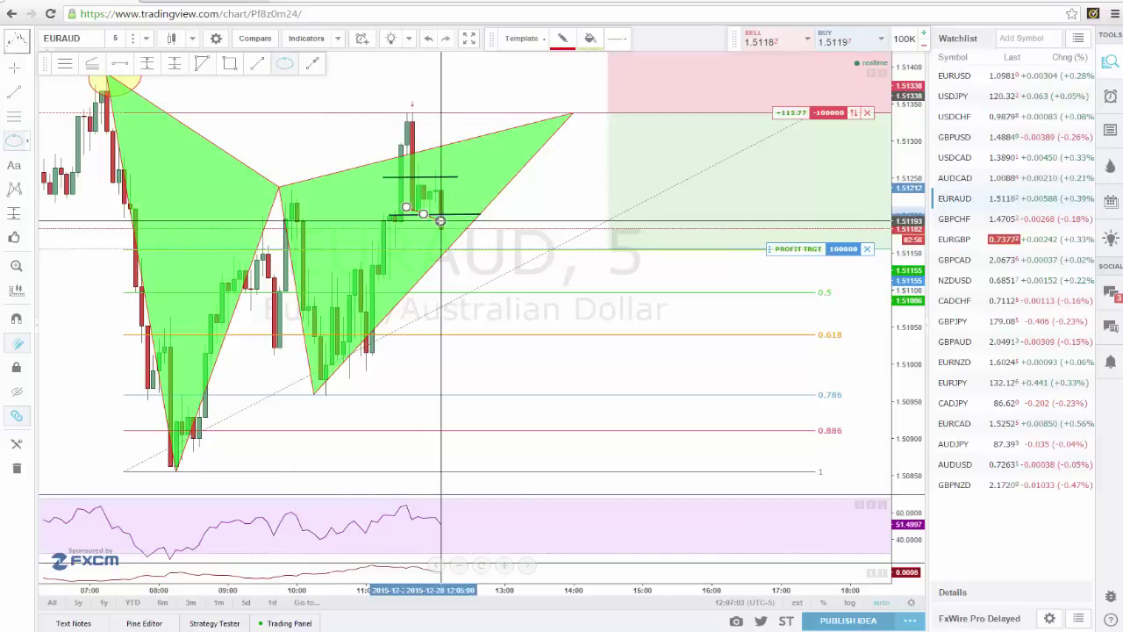
pyautogui.click(519, 236)
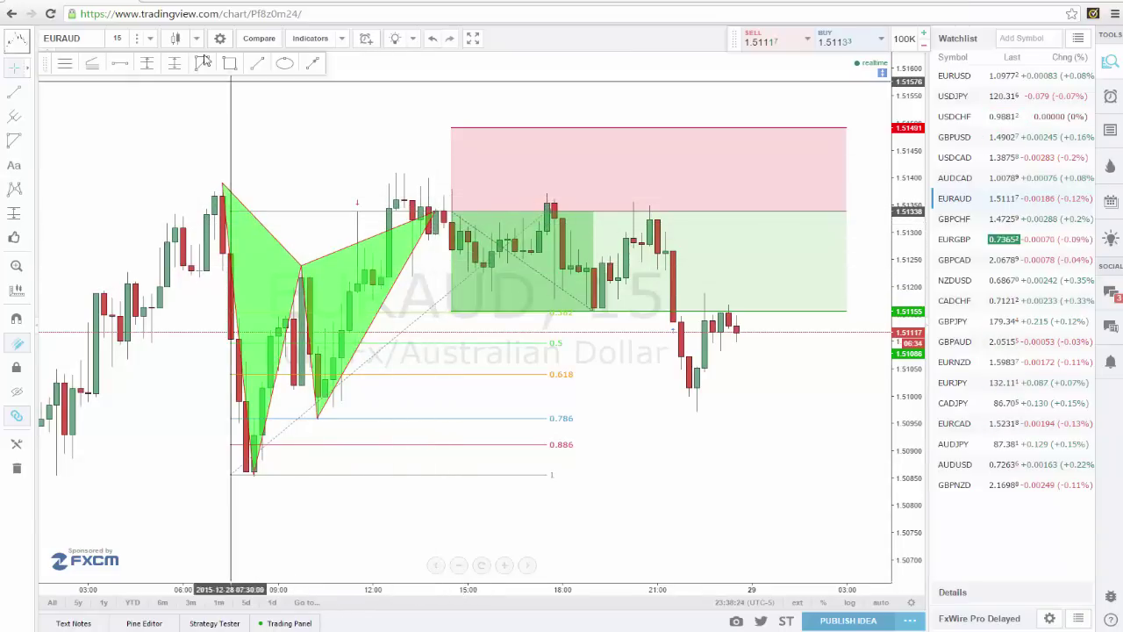
# - Place a small ellipse around the sell arrow at the 1.51338 entry level on the 15-minute EURAUD chart
pyautogui.click(285, 64)
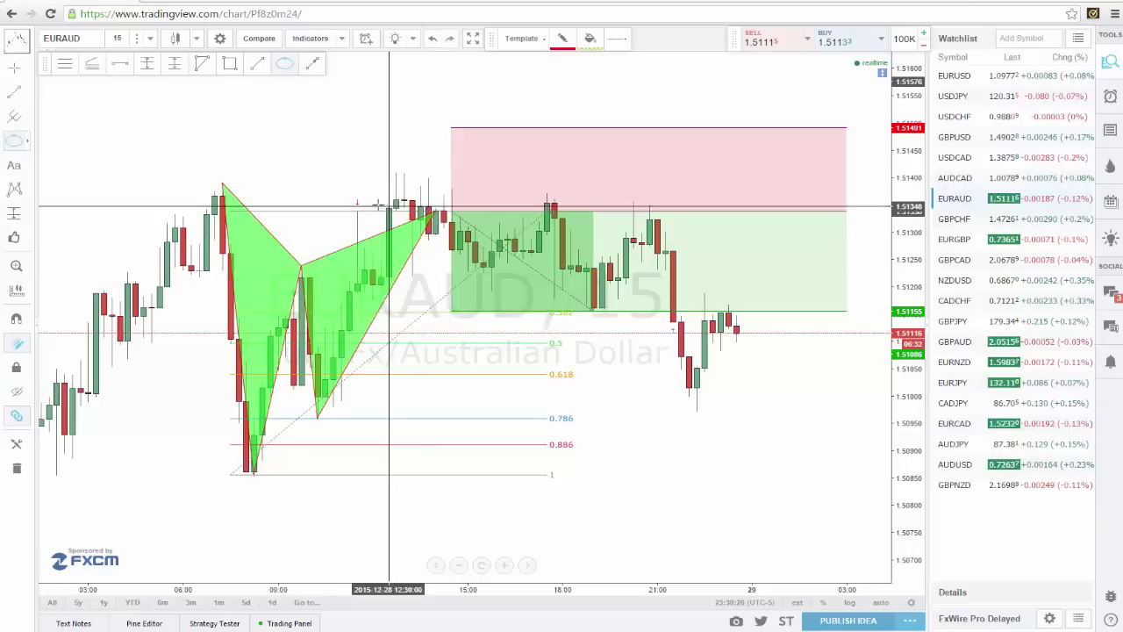
pyautogui.moveTo(350, 218); pyautogui.dragTo(369, 207)
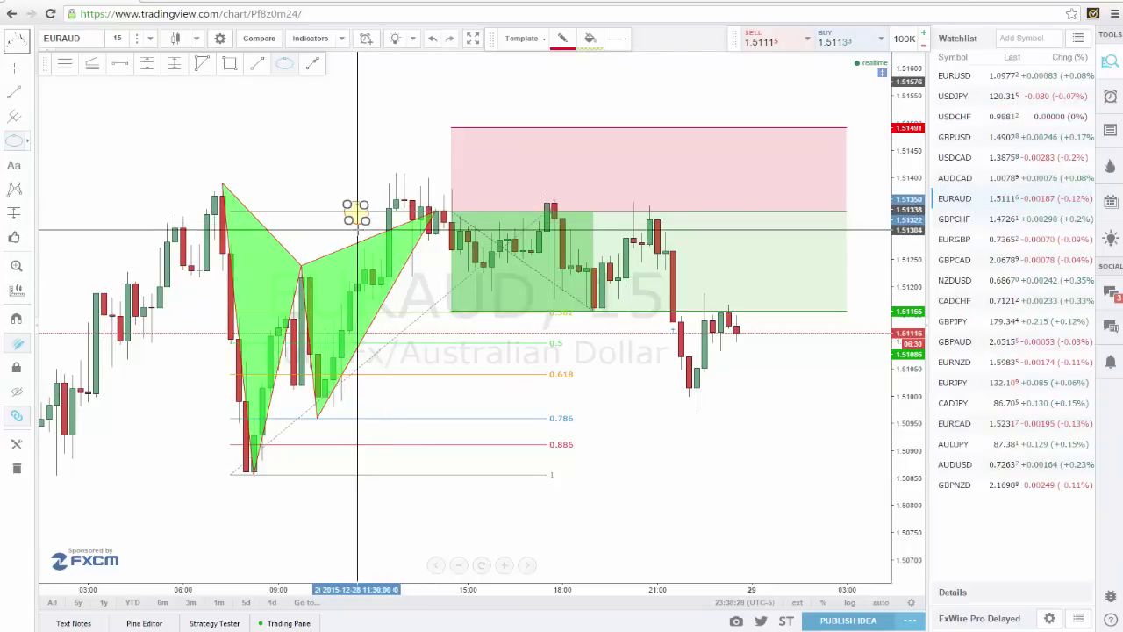
pyautogui.scroll(1, 387, 305)
pyautogui.scroll(1, 387, 304)
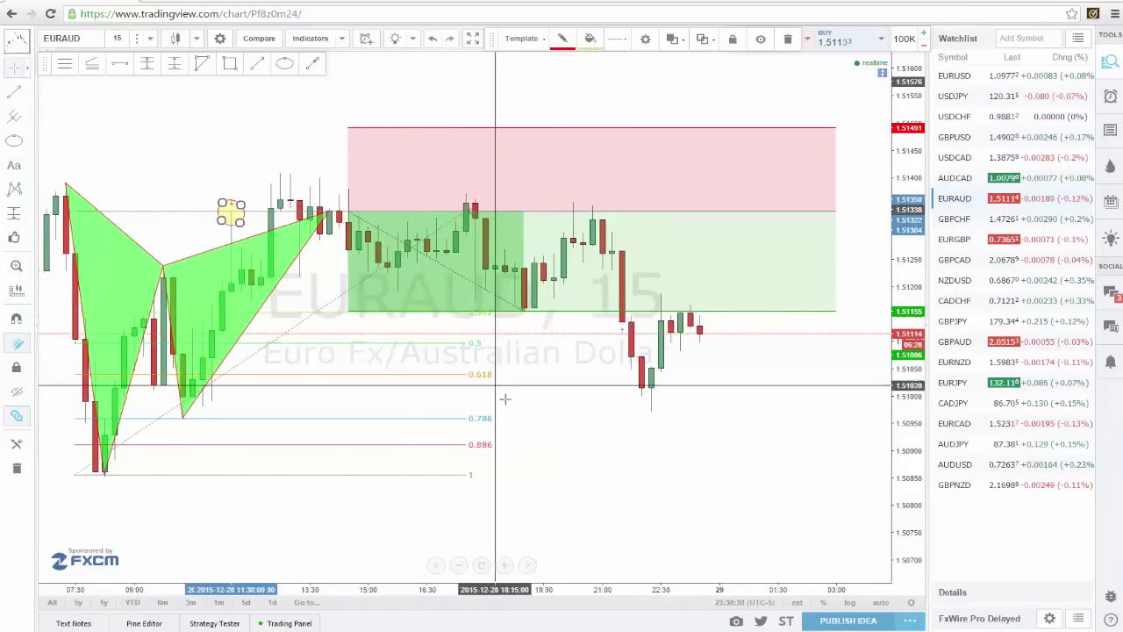
# - Draw a horizontal trend line at about 1.5137 from just before the X point across the price highs beyond the D point
pyautogui.moveTo(503, 395); pyautogui.dragTo(677, 425)
pyautogui.moveTo(905, 541); pyautogui.dragTo(904, 501)
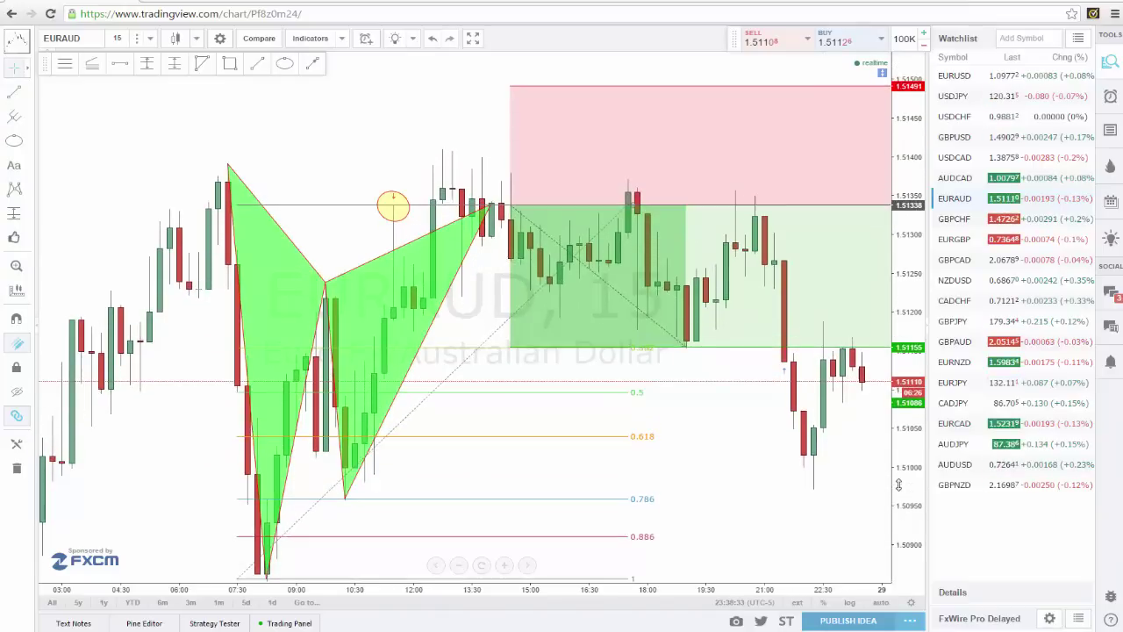
pyautogui.moveTo(760, 433); pyautogui.dragTo(722, 371)
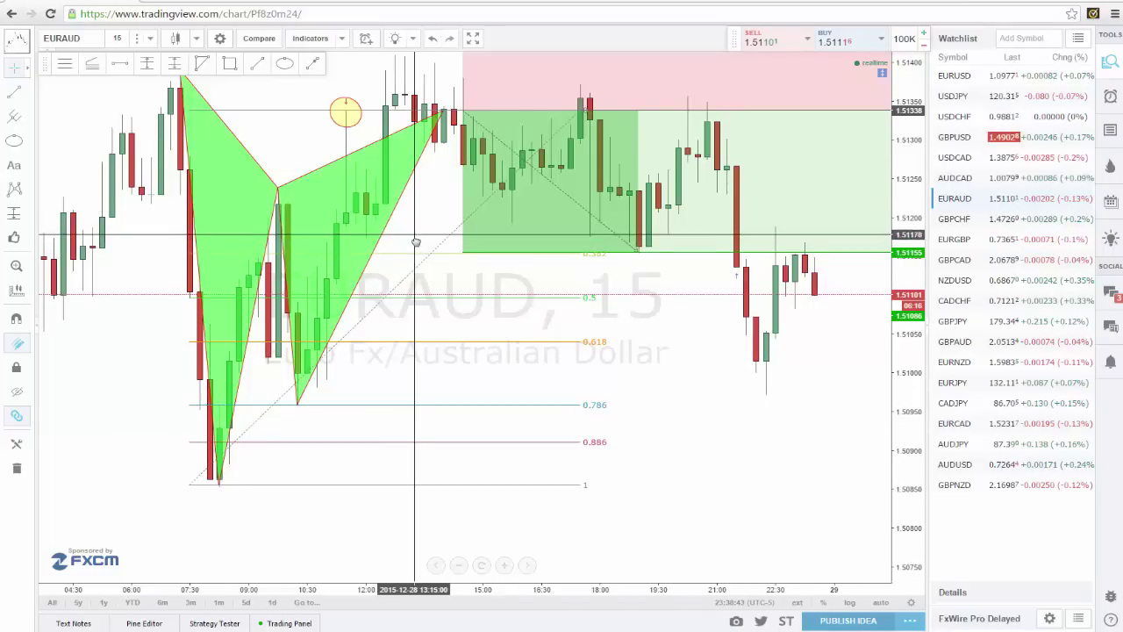
pyautogui.moveTo(404, 237); pyautogui.dragTo(387, 255)
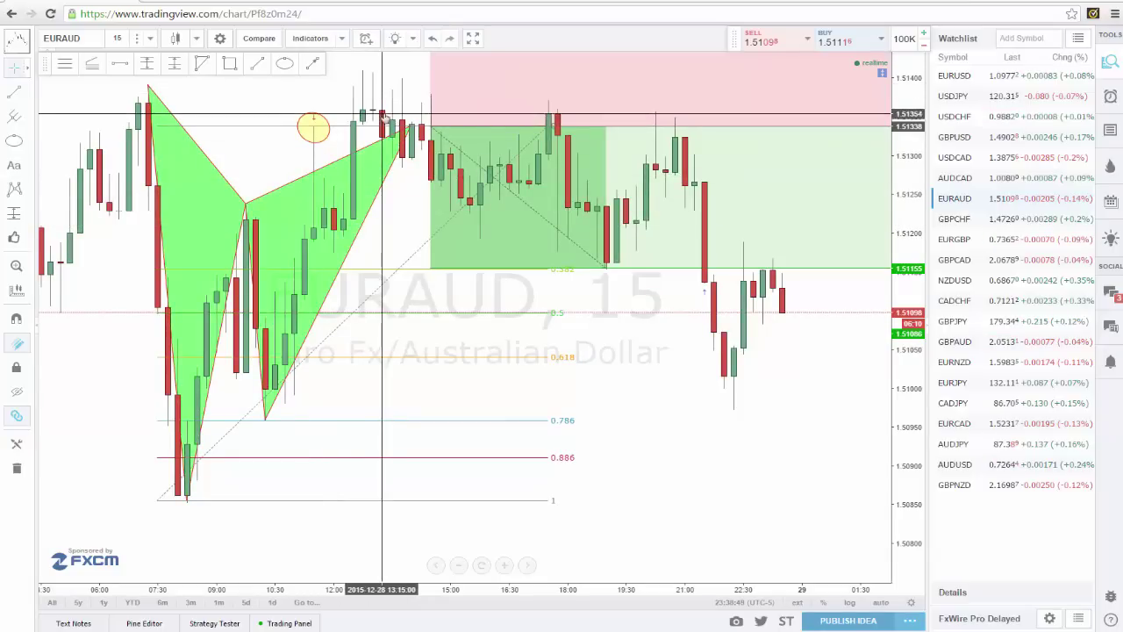
pyautogui.click(257, 63)
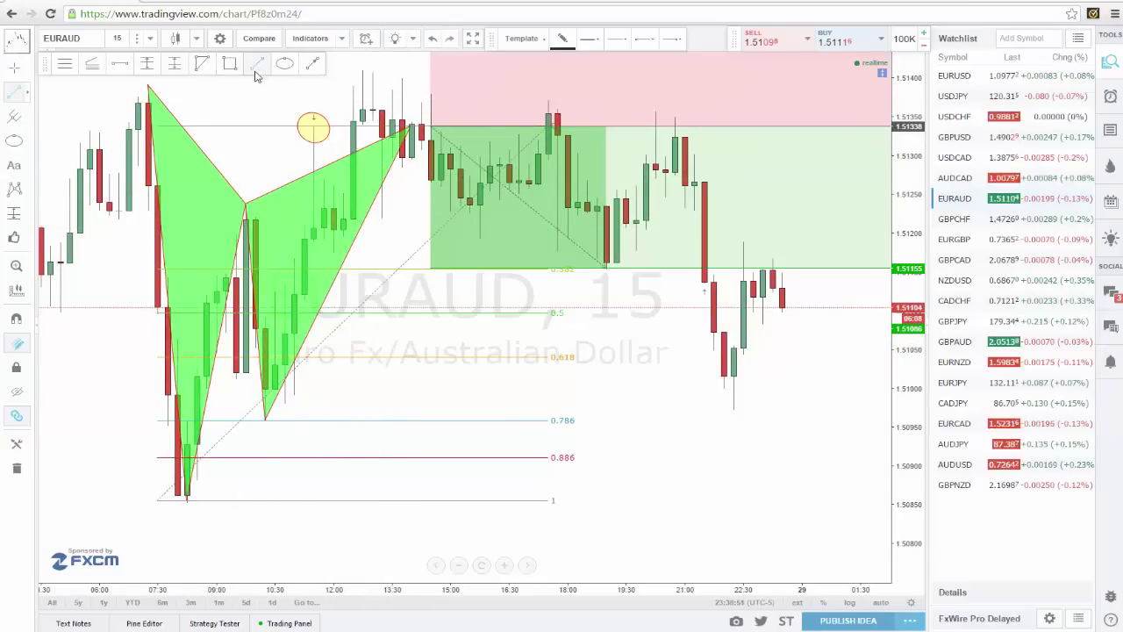
pyautogui.click(109, 100)
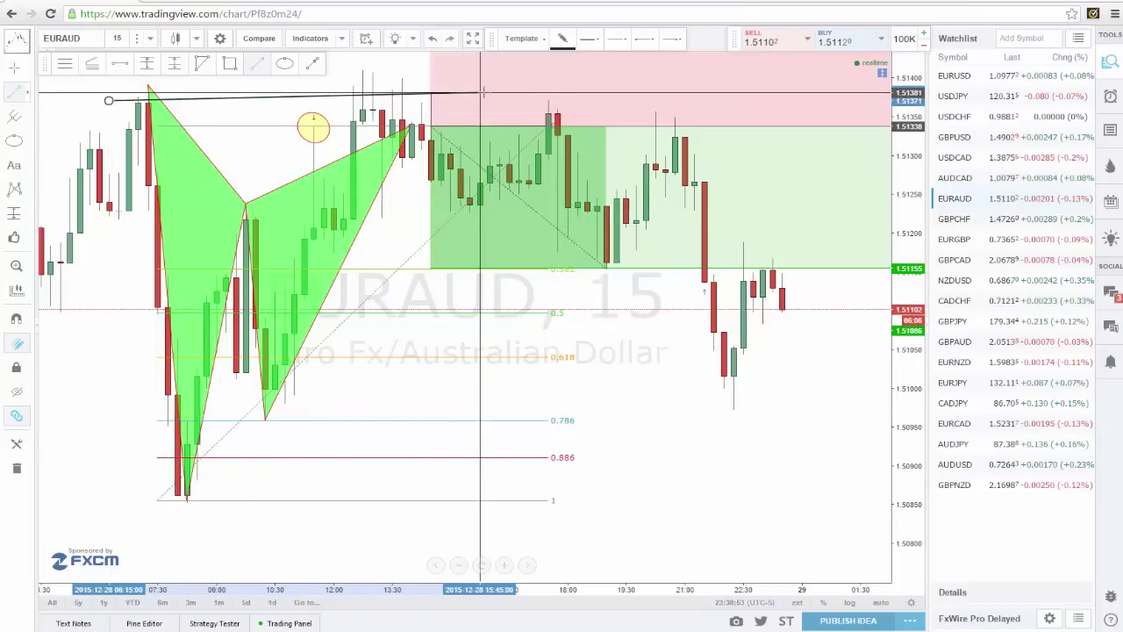
pyautogui.click(713, 100)
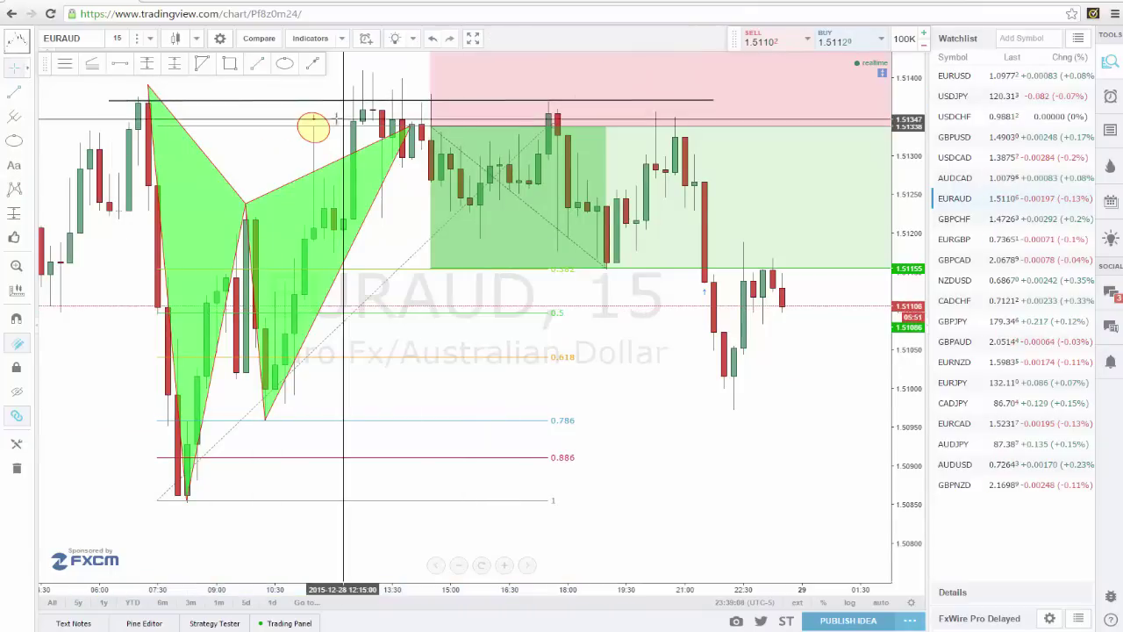